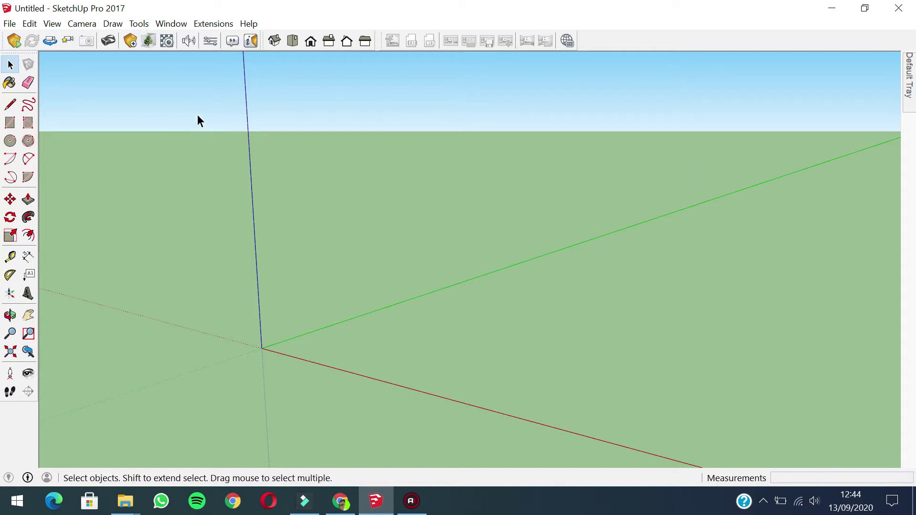
{"action": "middle_click_drag", "start_coordinate": [174, 29], "coordinate": [193, 15]}
{"action": "scroll", "coordinate": [531, 160], "scroll_direction": "down", "scroll_amount": 6}
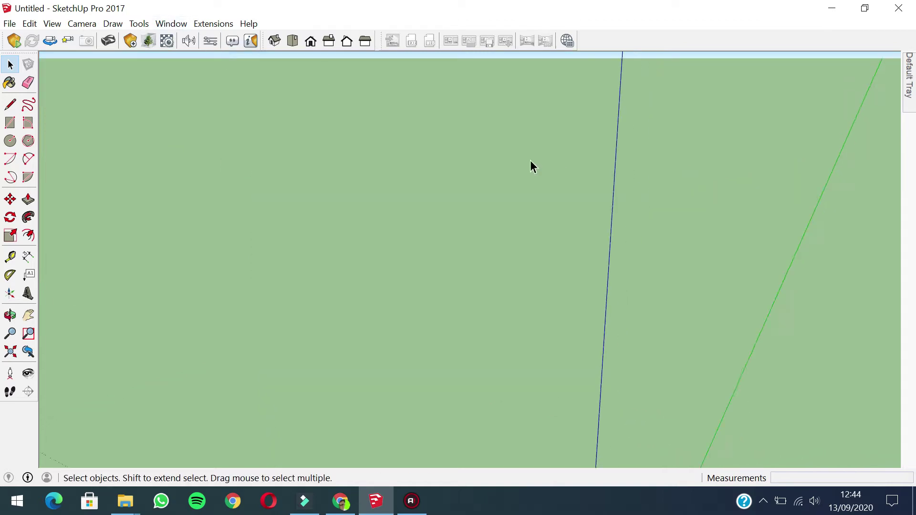
{"action": "scroll", "coordinate": [457, 173], "scroll_direction": "up", "scroll_amount": 2}
{"action": "mouse_move", "coordinate": [452, 307]}
{"action": "middle_mouse_down"}
{"action": "mouse_move", "coordinate": [429, 313]}
{"action": "mouse_move", "coordinate": [437, 304]}
{"action": "middle_mouse_up"}
{"action": "middle_click_drag", "start_coordinate": [437, 238], "coordinate": [352, 253], "text": "shift"}
{"action": "left_click", "coordinate": [176, 24]}
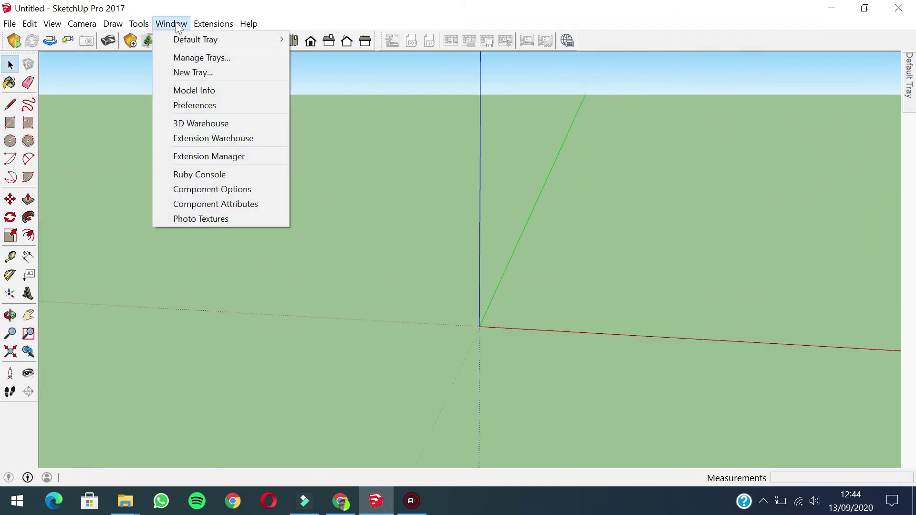
{"action": "left_click", "coordinate": [297, 16]}
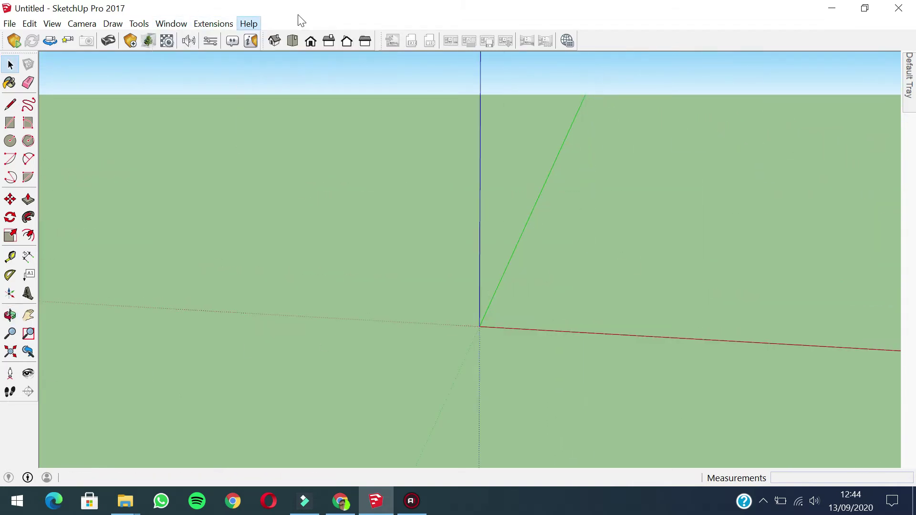
Step: Set the model's length units to decimal centimetres with a precision of 0cm
{"action": "left_click", "coordinate": [174, 24]}
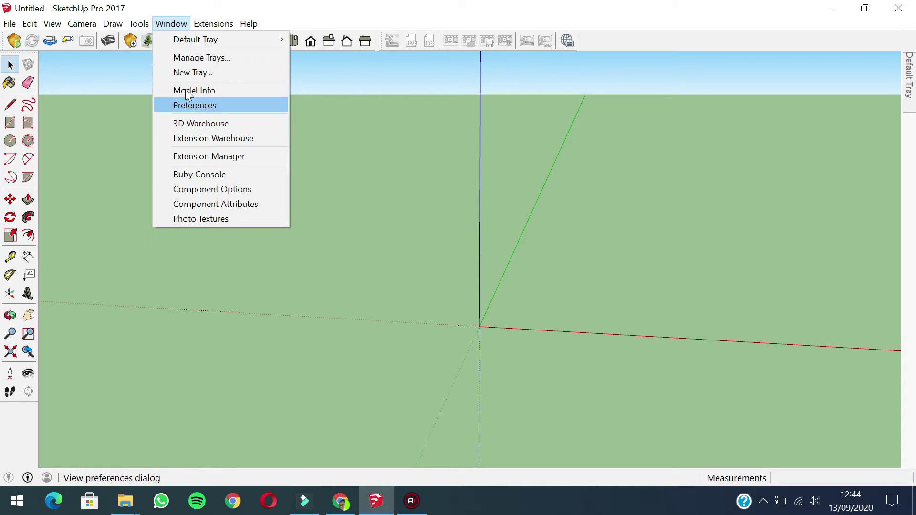
{"action": "left_click", "coordinate": [186, 90]}
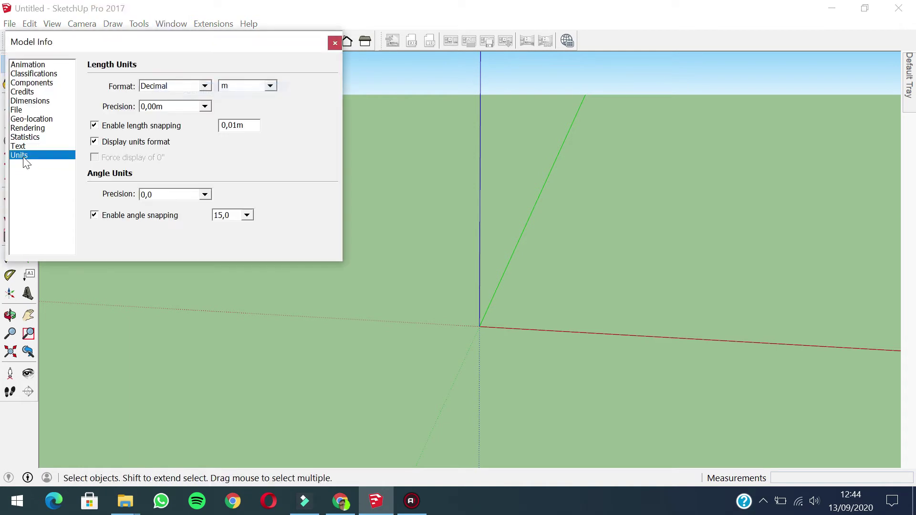
{"action": "left_click", "coordinate": [271, 86]}
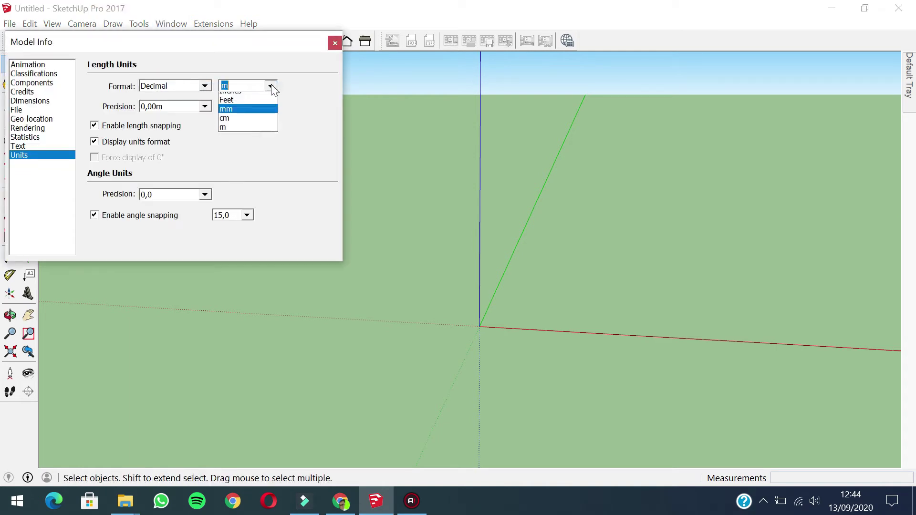
{"action": "left_click", "coordinate": [239, 133]}
{"action": "left_click", "coordinate": [205, 107]}
{"action": "left_click", "coordinate": [174, 121]}
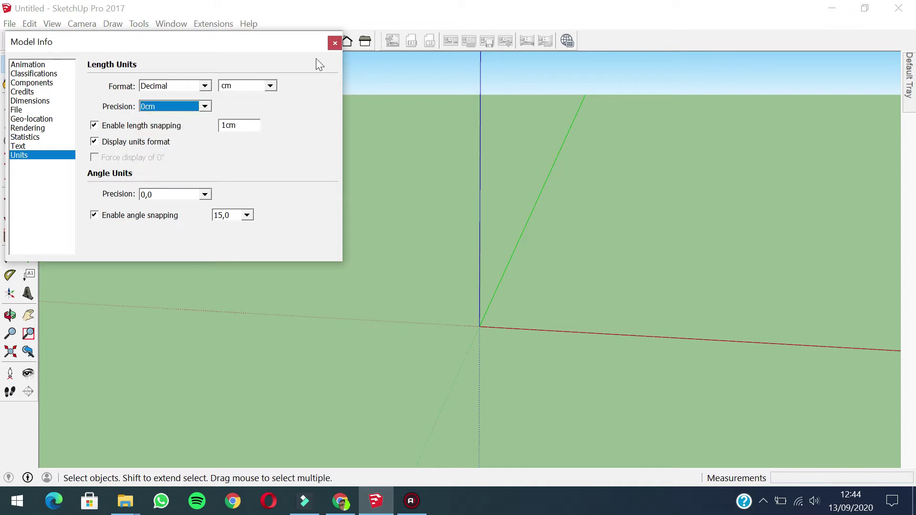
{"action": "left_click", "coordinate": [335, 43]}
Step: Switch to Chrome and examine the HighPoint office desk photo in the image search results for meja
{"action": "middle_click_drag", "start_coordinate": [506, 250], "coordinate": [373, 297]}
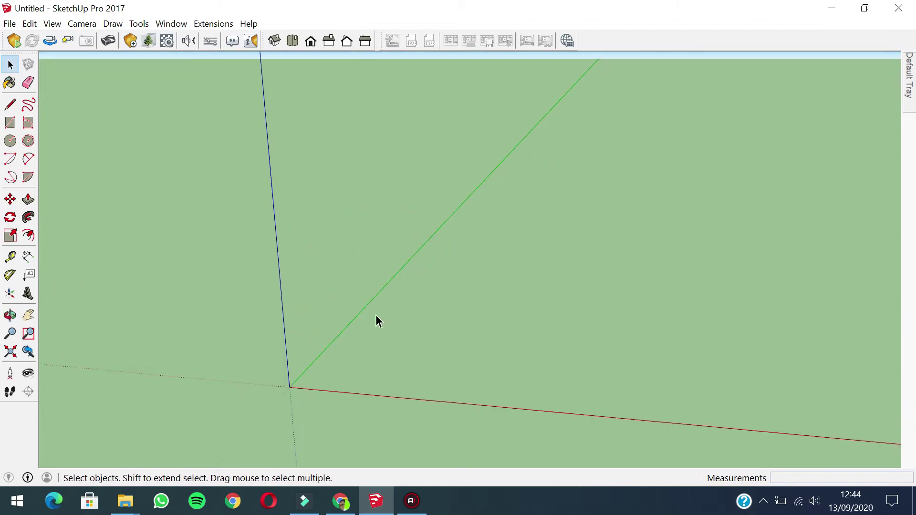
{"action": "middle_click_drag", "start_coordinate": [347, 336], "coordinate": [333, 320], "text": "shift"}
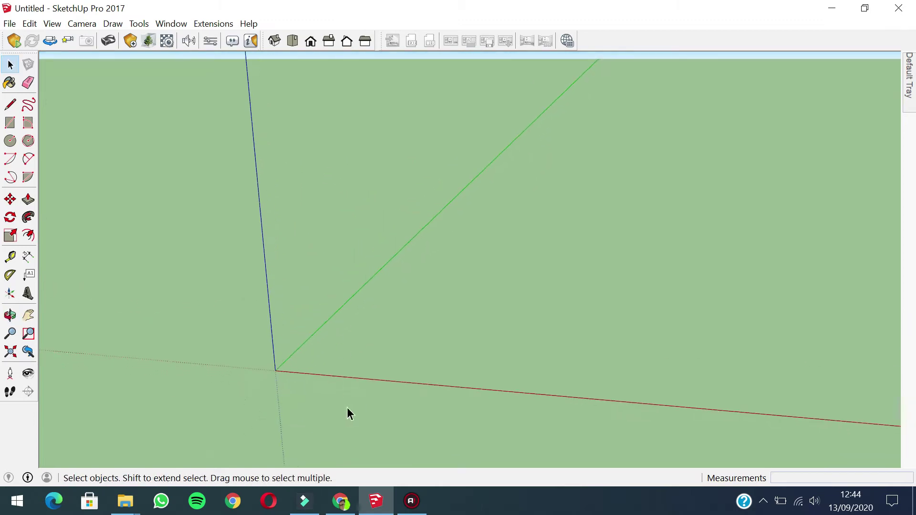
{"action": "left_click", "coordinate": [341, 501]}
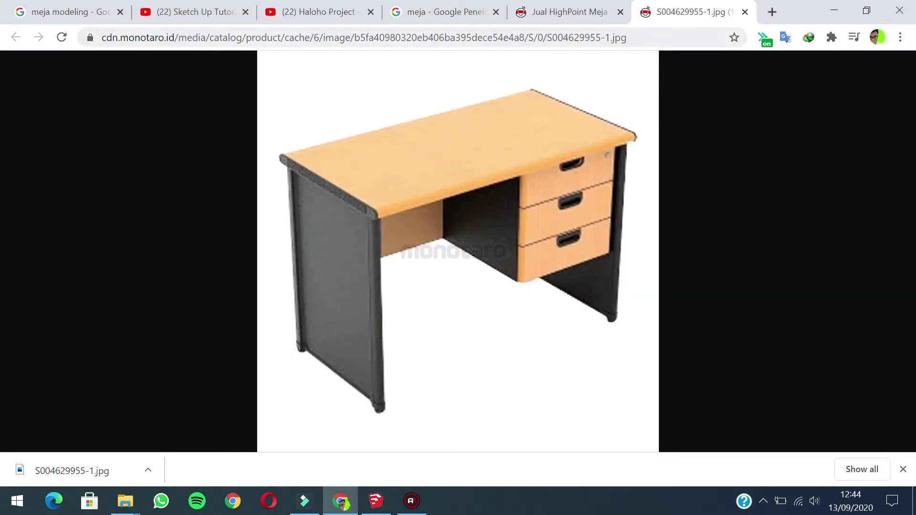
{"action": "left_click", "coordinate": [450, 13]}
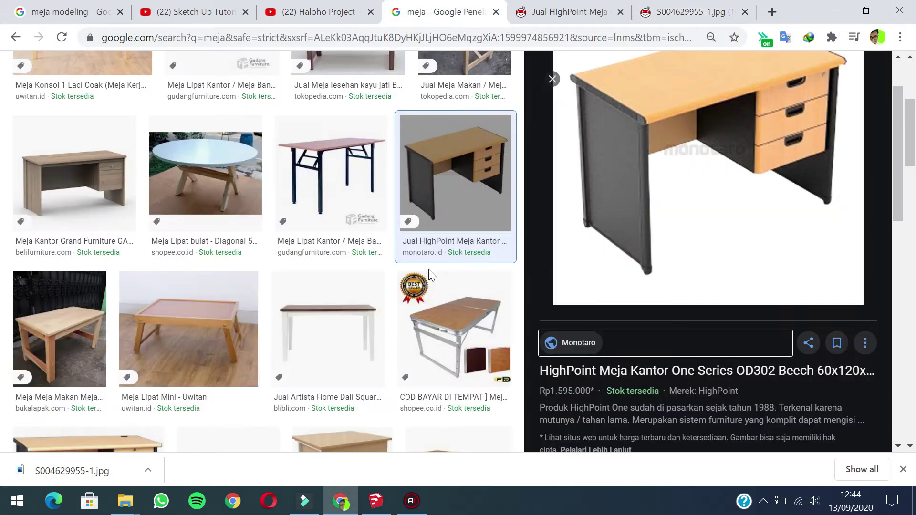
{"action": "scroll", "coordinate": [420, 267], "scroll_direction": "up", "scroll_amount": 2}
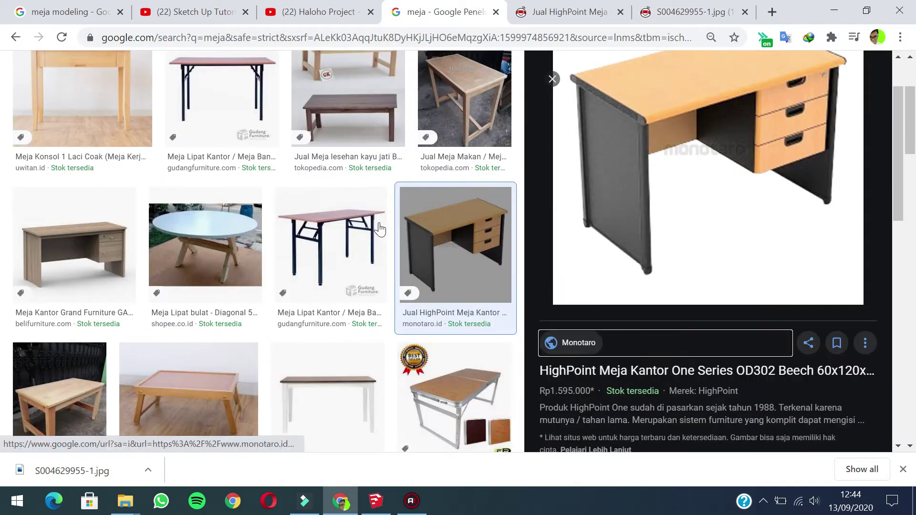
{"action": "scroll", "coordinate": [373, 232], "scroll_direction": "up", "scroll_amount": 3}
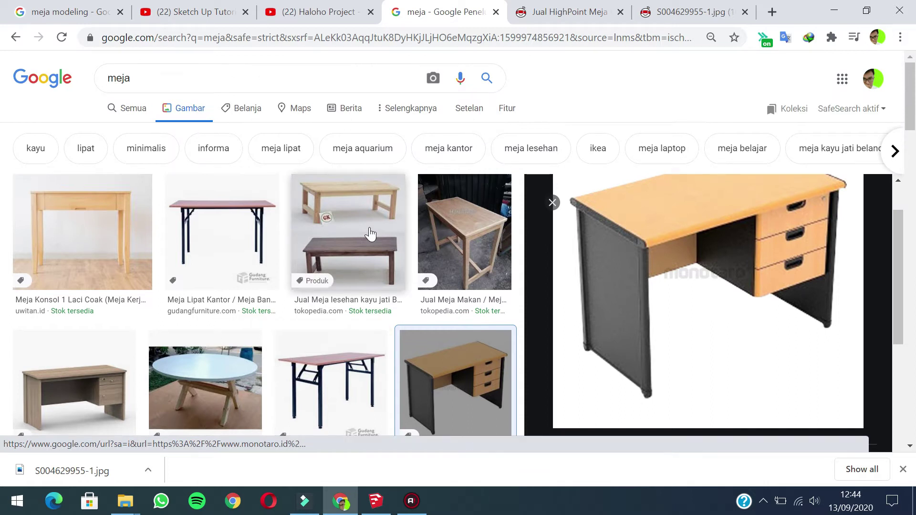
{"action": "scroll", "coordinate": [370, 234], "scroll_direction": "down", "scroll_amount": 2}
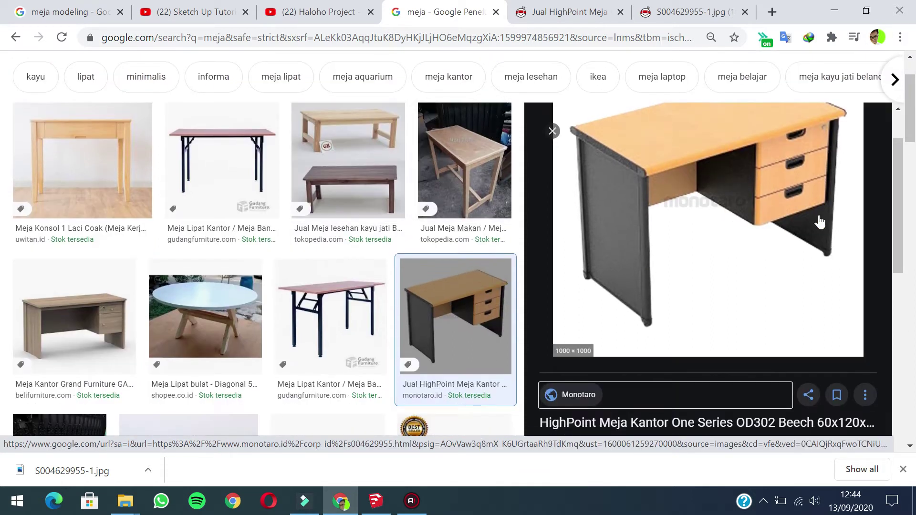
{"action": "mouse_move", "coordinate": [903, 168]}
{"action": "left_mouse_down"}
{"action": "mouse_move", "coordinate": [904, 157]}
{"action": "mouse_move", "coordinate": [900, 167]}
{"action": "left_mouse_up"}
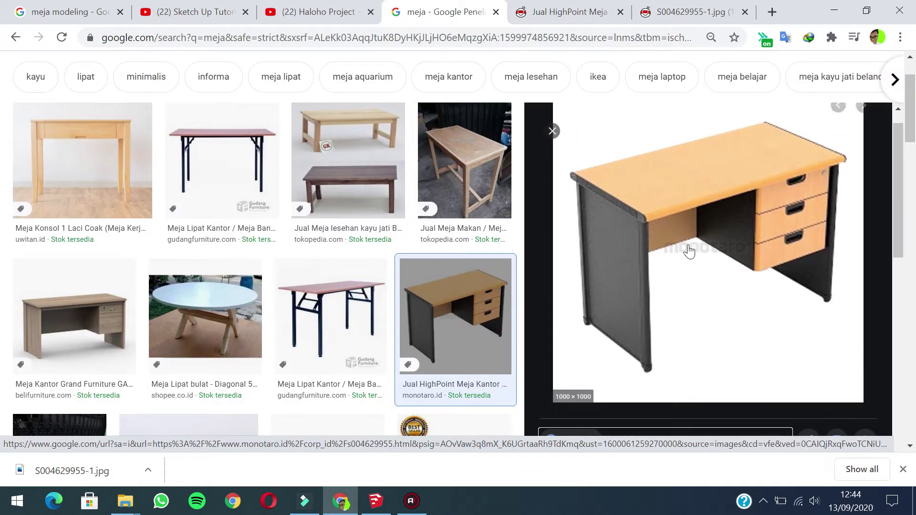
{"action": "scroll", "coordinate": [687, 247], "scroll_direction": "down", "scroll_amount": 1}
{"action": "scroll", "coordinate": [632, 235], "scroll_direction": "up", "scroll_amount": 1}
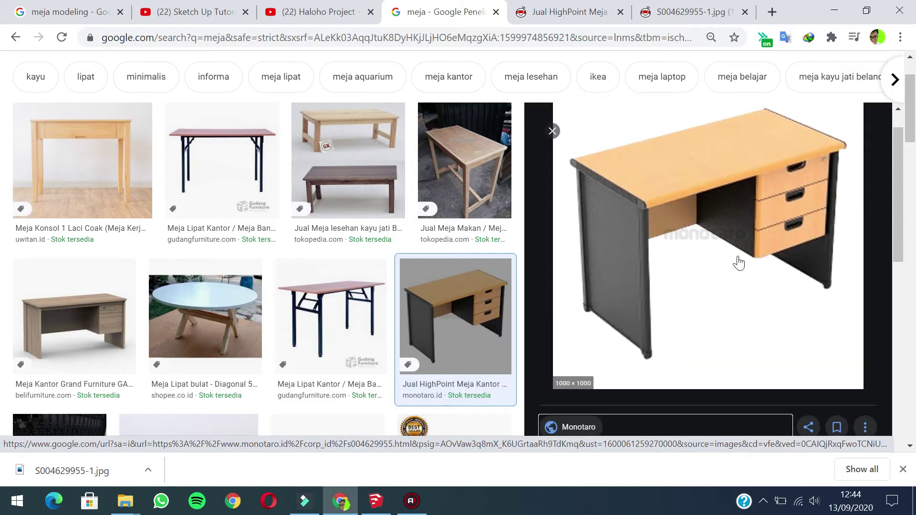
Step: Examine the desk's product specifications on the monotaro.id page for its overall size and board thicknesses
{"action": "key", "text": "ctrl+Tab"}
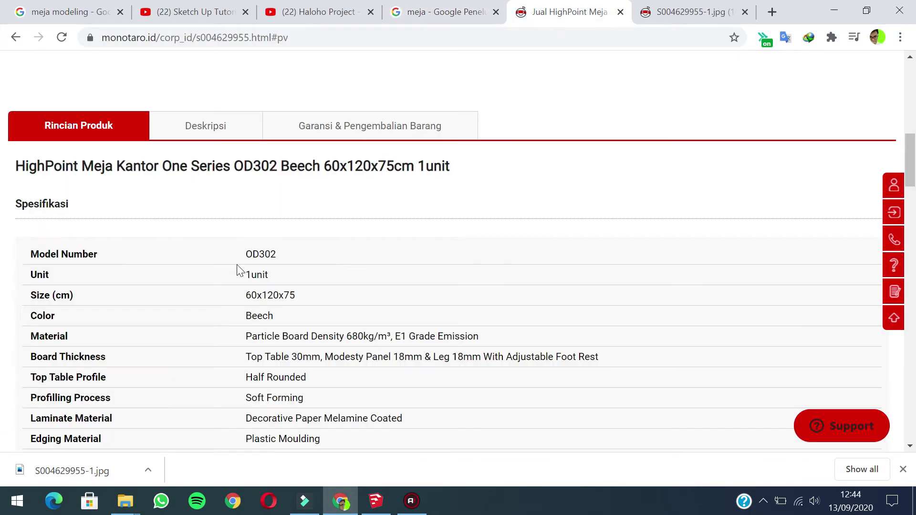
{"action": "scroll", "coordinate": [315, 303], "scroll_direction": "down", "scroll_amount": 3}
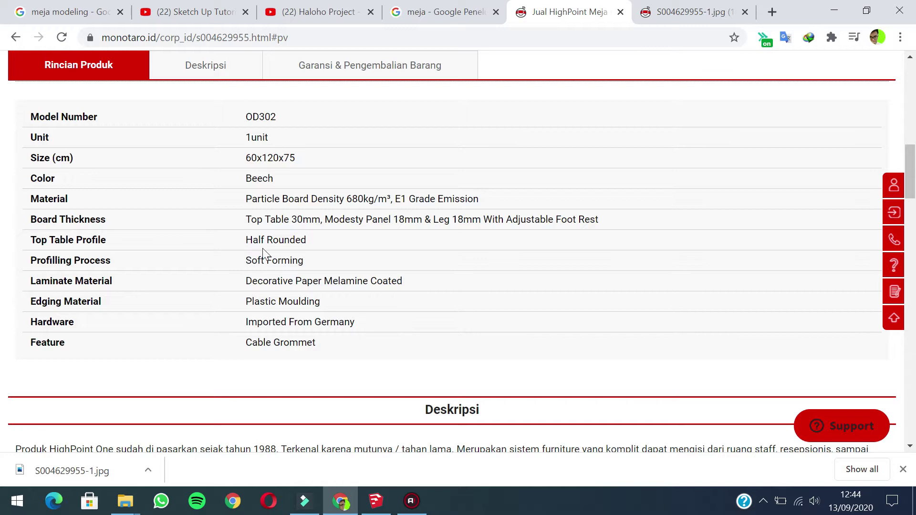
{"action": "scroll", "coordinate": [258, 253], "scroll_direction": "up", "scroll_amount": 3}
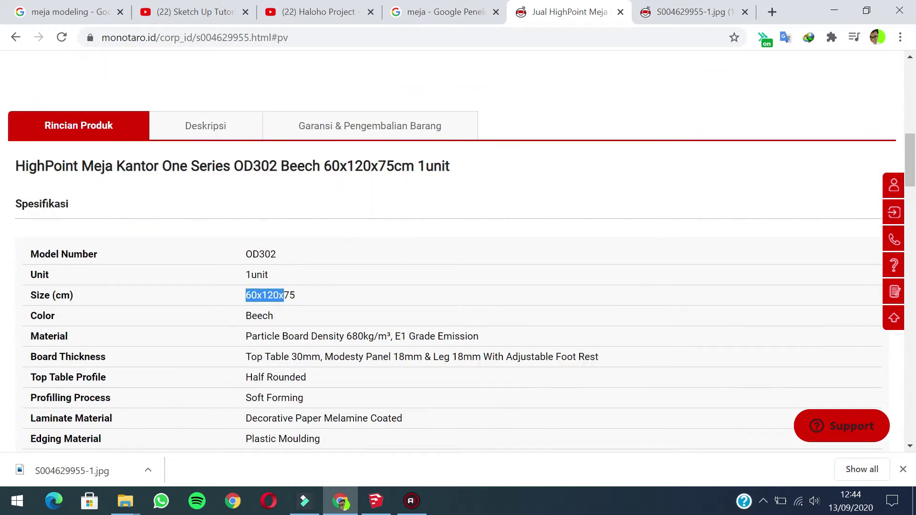
{"action": "left_click", "coordinate": [305, 302]}
{"action": "scroll", "coordinate": [340, 290], "scroll_direction": "up", "scroll_amount": 5}
{"action": "scroll", "coordinate": [292, 227], "scroll_direction": "down", "scroll_amount": 8}
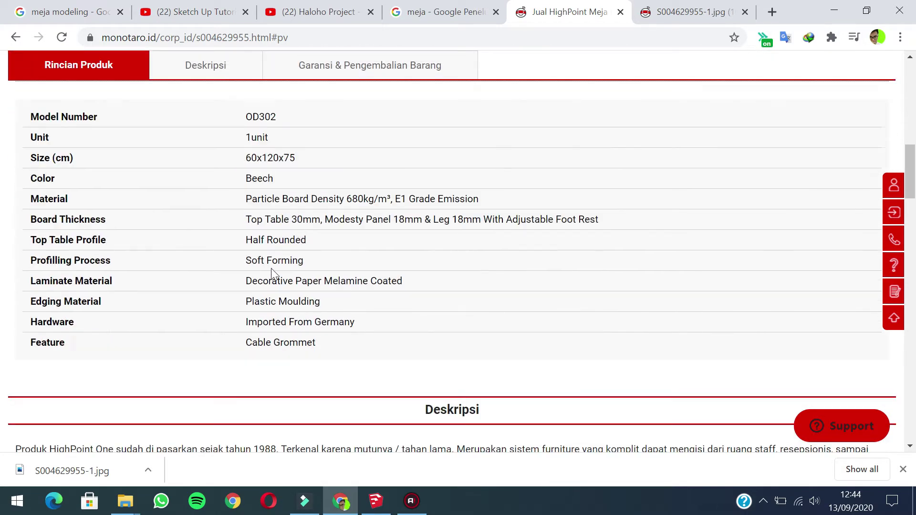
{"action": "scroll", "coordinate": [307, 196], "scroll_direction": "up", "scroll_amount": 12}
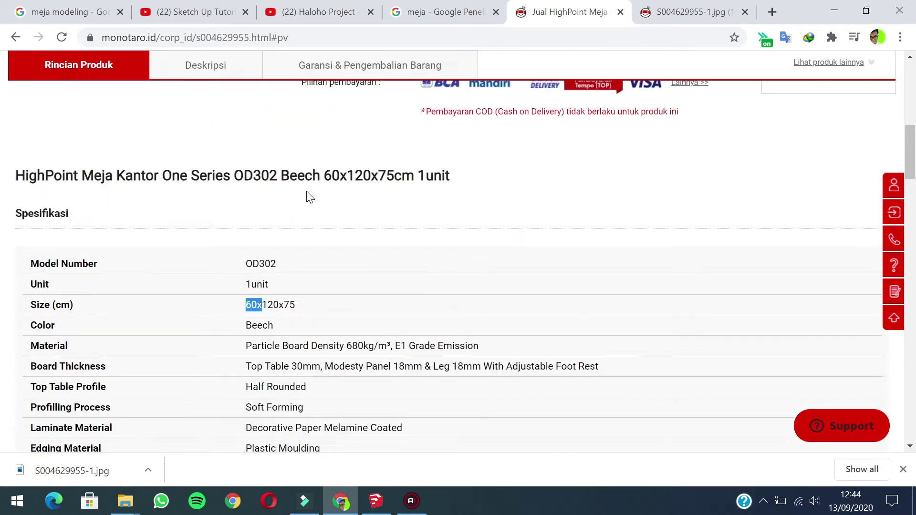
{"action": "scroll", "coordinate": [303, 208], "scroll_direction": "down", "scroll_amount": 8}
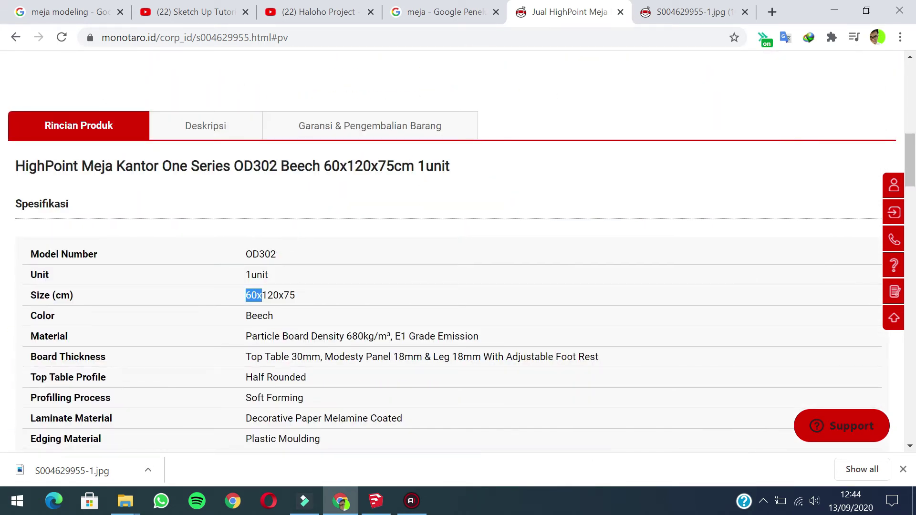
{"action": "scroll", "coordinate": [300, 374], "scroll_direction": "up", "scroll_amount": 2}
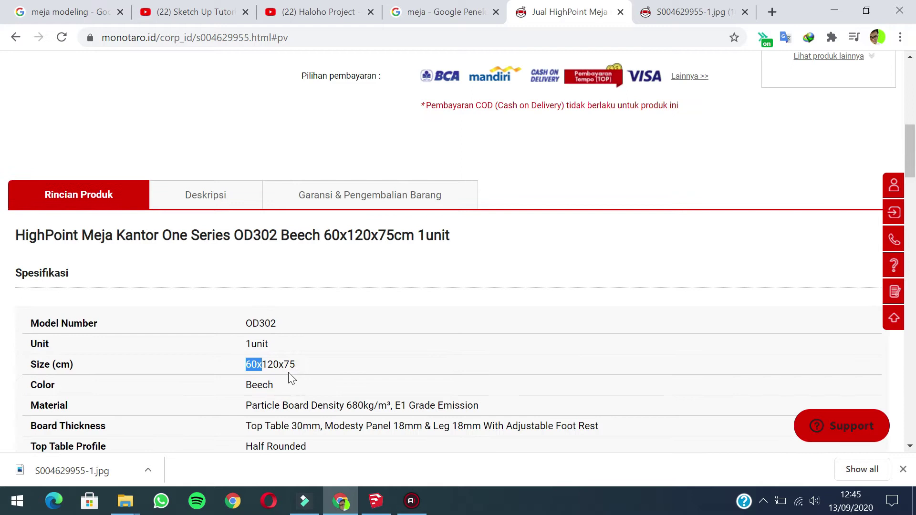
{"action": "scroll", "coordinate": [303, 352], "scroll_direction": "up", "scroll_amount": 10}
{"action": "scroll", "coordinate": [235, 239], "scroll_direction": "down", "scroll_amount": 10}
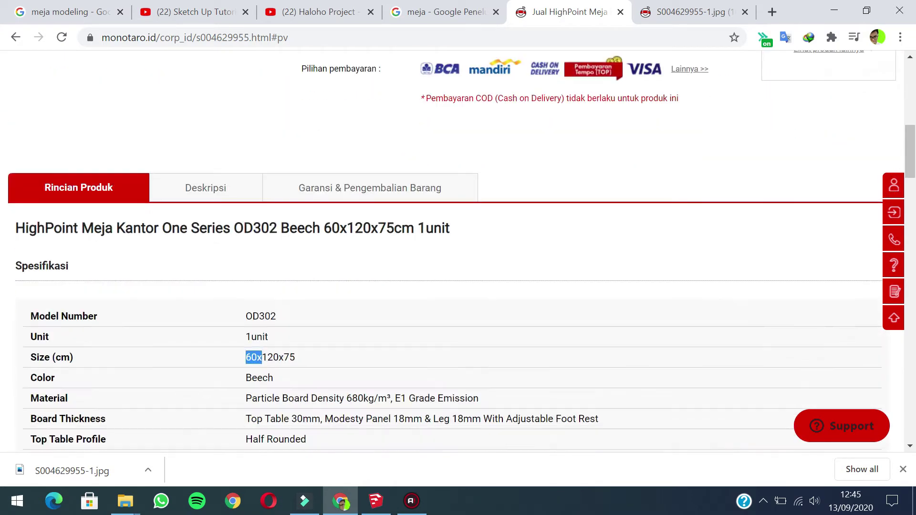
{"action": "scroll", "coordinate": [448, 253], "scroll_direction": "down", "scroll_amount": 3}
{"action": "scroll", "coordinate": [296, 173], "scroll_direction": "down", "scroll_amount": 1}
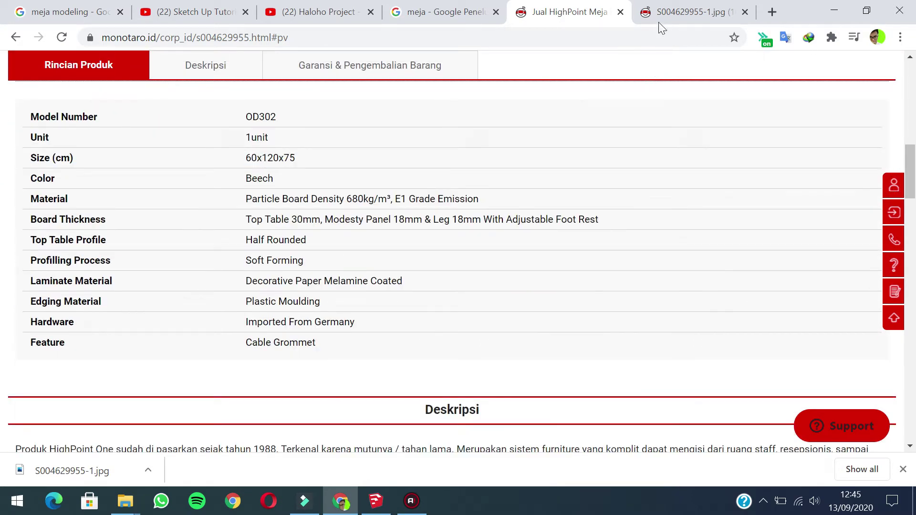
{"action": "scroll", "coordinate": [751, 80], "scroll_direction": "up", "scroll_amount": 5}
Step: Bring the downloaded desk photo S004629955-1.jpg into the SketchUp model as a reference image lying on the ground plane
{"action": "left_click", "coordinate": [678, 2]}
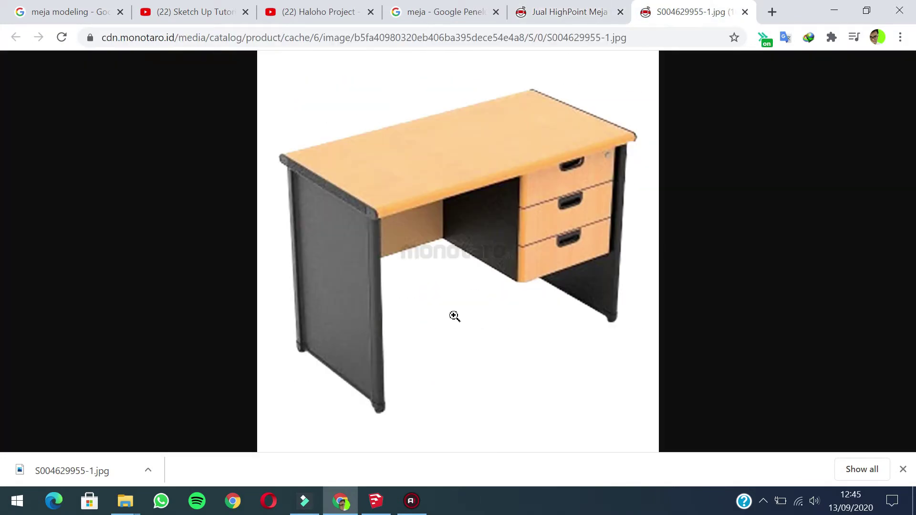
{"action": "right_click", "coordinate": [411, 158]}
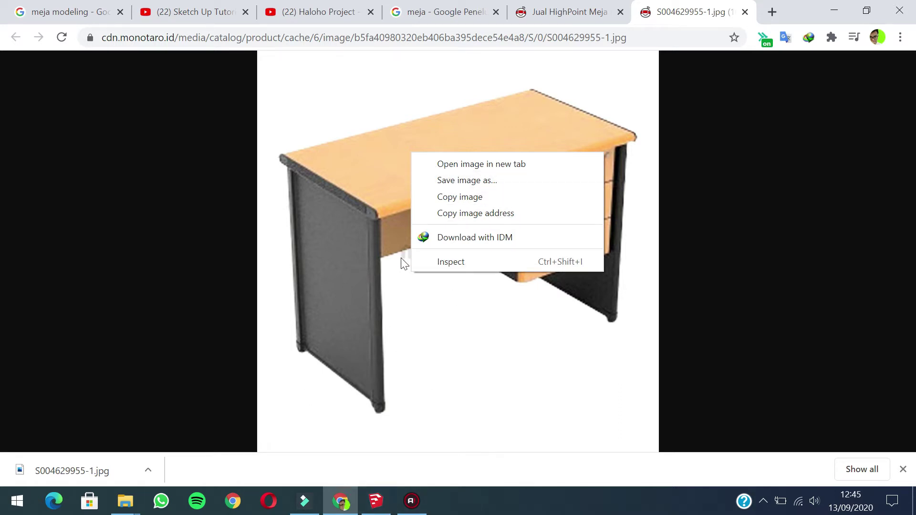
{"action": "mouse_move", "coordinate": [128, 467]}
{"action": "left_mouse_down"}
{"action": "mouse_move", "coordinate": [280, 355]}
{"action": "mouse_move", "coordinate": [358, 402]}
{"action": "mouse_move", "coordinate": [378, 498]}
{"action": "mouse_move", "coordinate": [338, 354]}
{"action": "left_mouse_up"}
{"action": "middle_click_drag", "start_coordinate": [404, 347], "coordinate": [380, 394]}
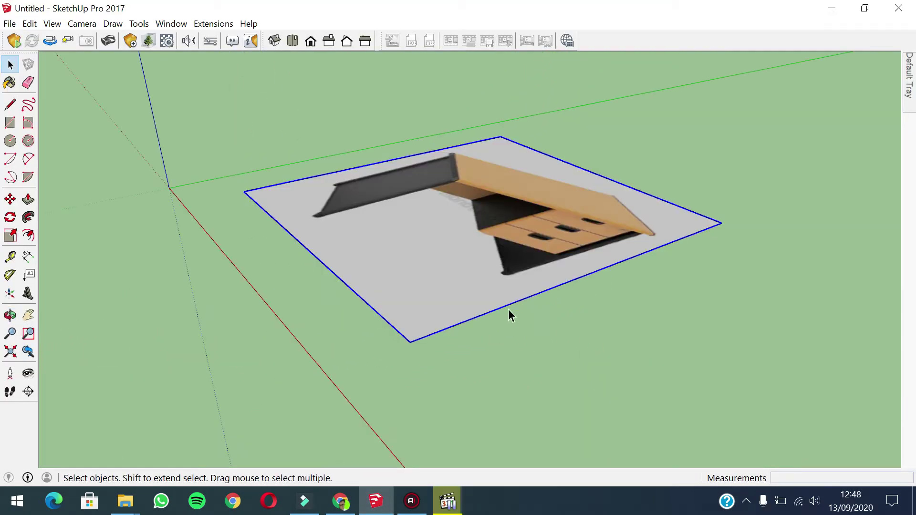
{"action": "middle_click_drag", "start_coordinate": [510, 225], "coordinate": [559, 222]}
{"action": "middle_click_drag", "start_coordinate": [575, 252], "coordinate": [359, 318]}
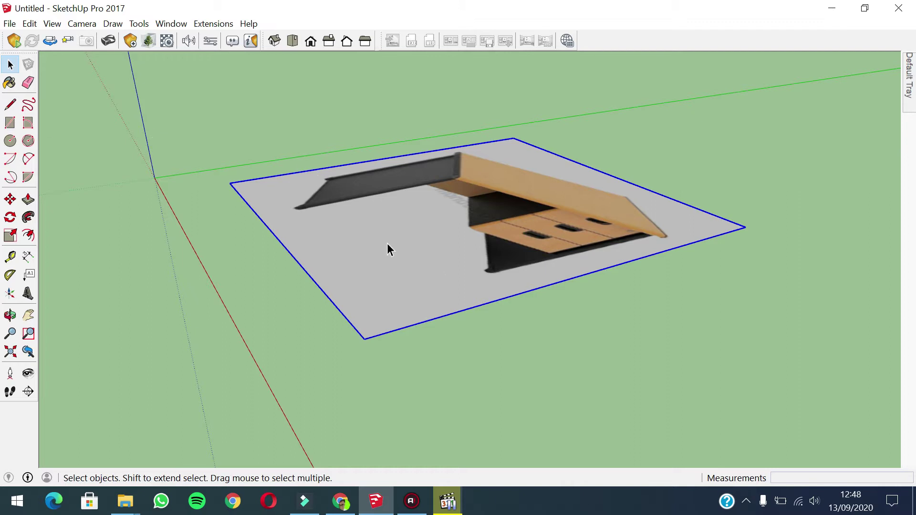
{"action": "left_click", "coordinate": [10, 217]}
{"action": "middle_click_drag", "start_coordinate": [363, 338], "coordinate": [366, 319]}
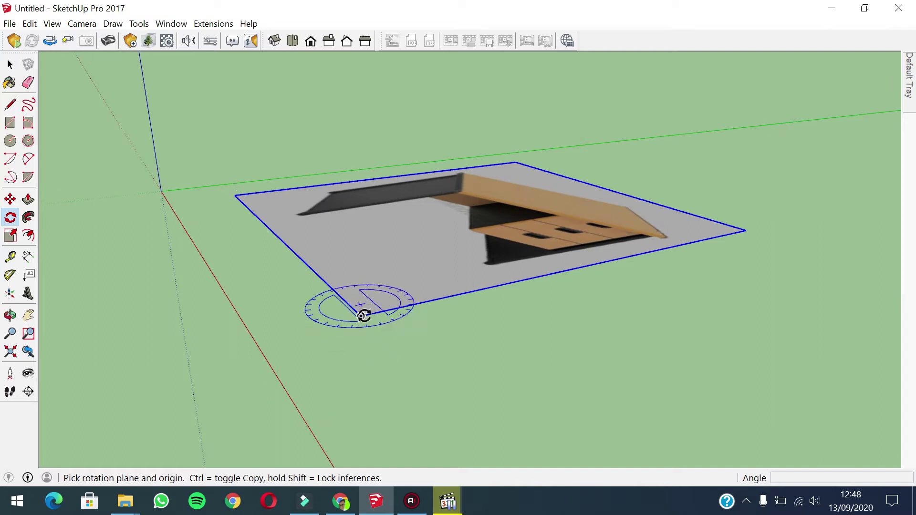
{"action": "scroll", "coordinate": [362, 317], "scroll_direction": "up", "scroll_amount": 2}
{"action": "scroll", "coordinate": [362, 317], "scroll_direction": "down", "scroll_amount": 1}
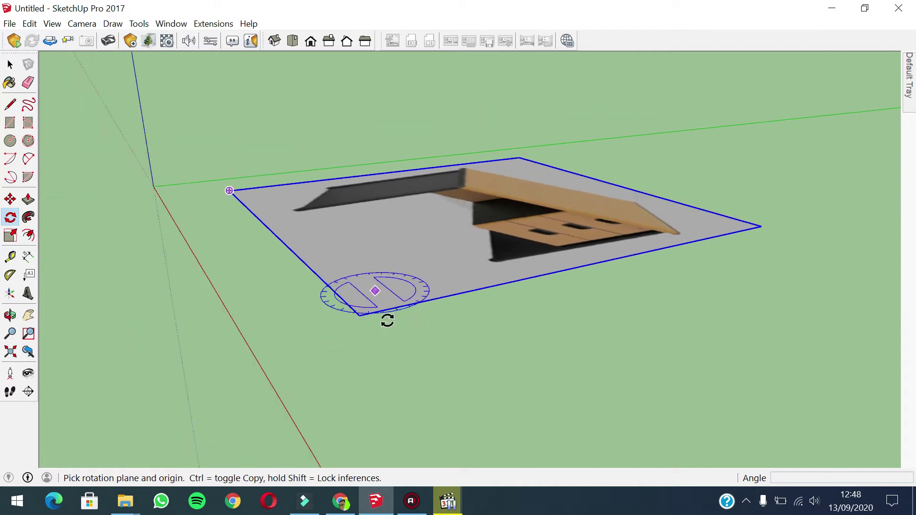
{"action": "scroll", "coordinate": [363, 307], "scroll_direction": "up", "scroll_amount": 2}
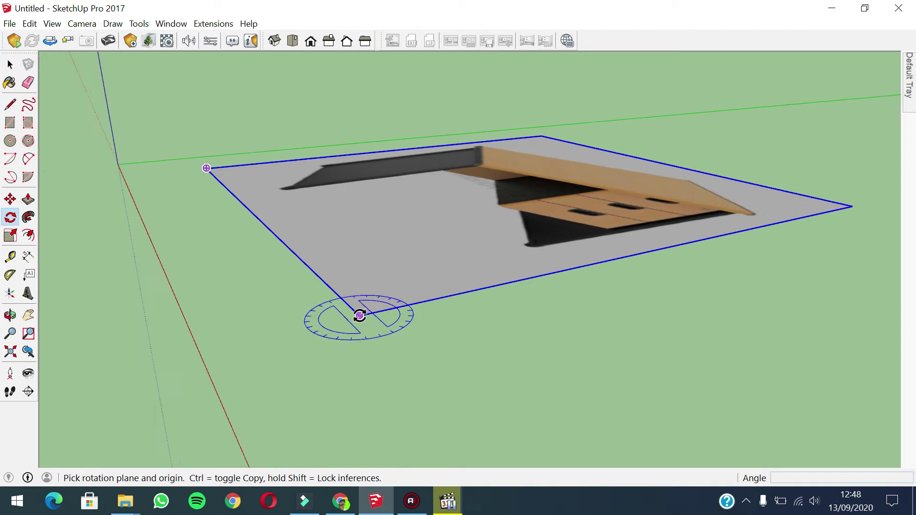
{"action": "middle_click_drag", "start_coordinate": [365, 308], "coordinate": [395, 268]}
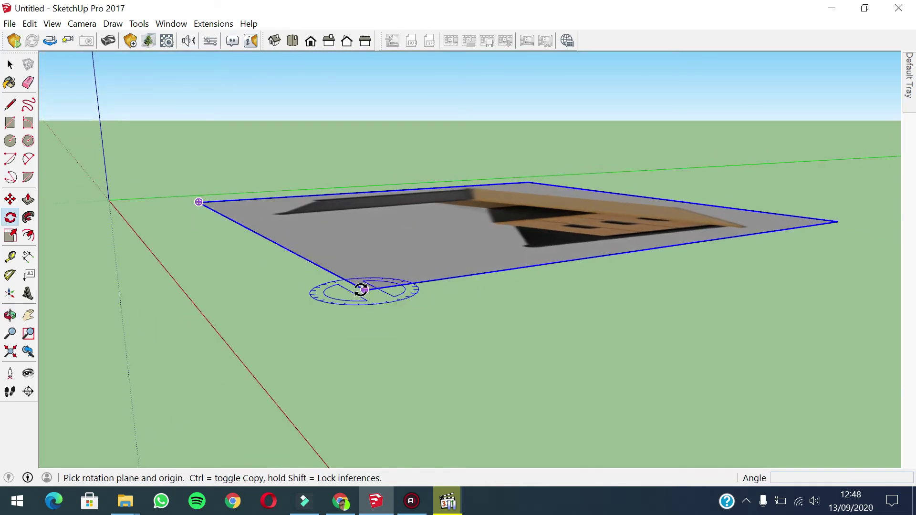
{"action": "middle_click_drag", "start_coordinate": [362, 288], "coordinate": [374, 302]}
{"action": "left_click", "coordinate": [379, 397]}
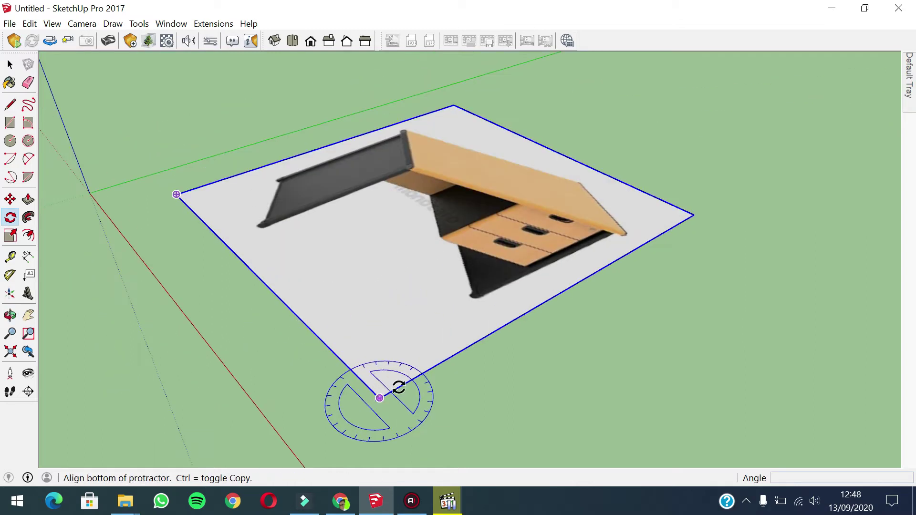
{"action": "left_click", "coordinate": [443, 362]}
{"action": "key", "text": "space"}
{"action": "middle_click_drag", "start_coordinate": [491, 256], "coordinate": [364, 174]}
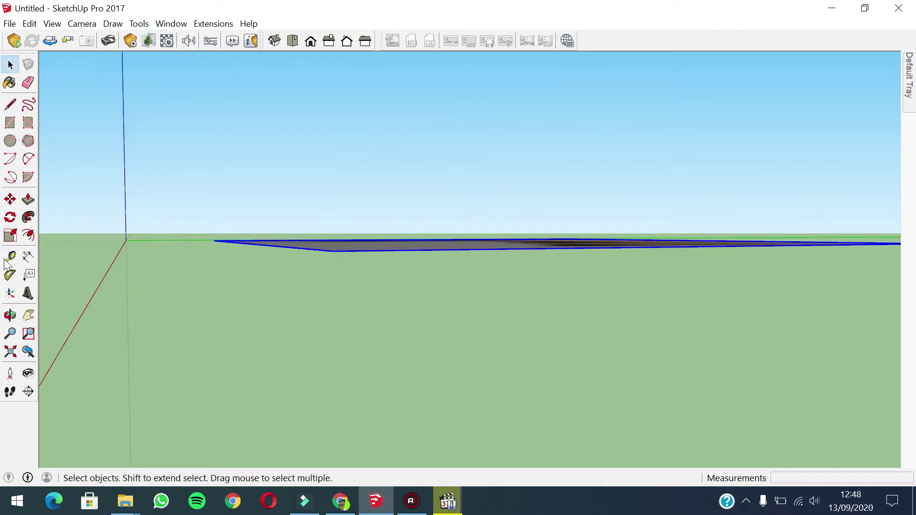
Step: Rotate the desk reference image 90 degrees about its lower corner so it stands upright from the ground plane
{"action": "left_click", "coordinate": [10, 217]}
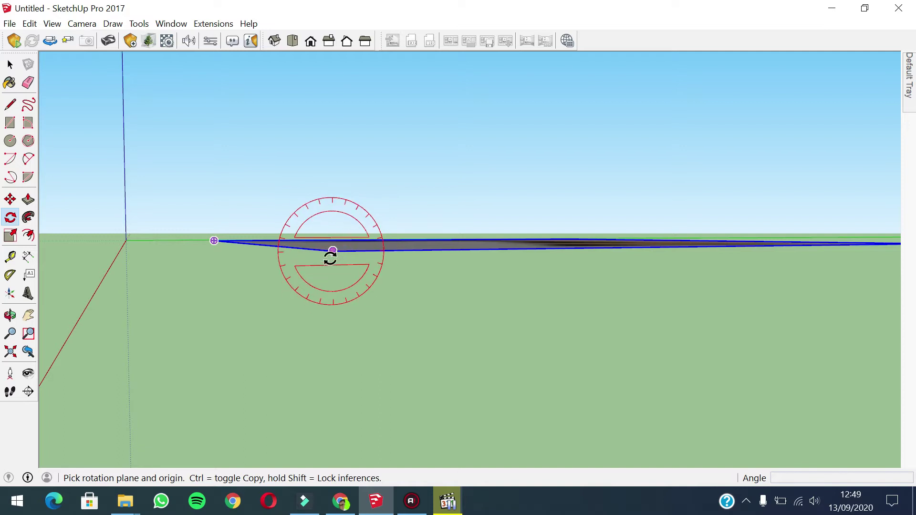
{"action": "middle_click_drag", "start_coordinate": [350, 268], "coordinate": [269, 315]}
{"action": "left_click", "coordinate": [268, 311]}
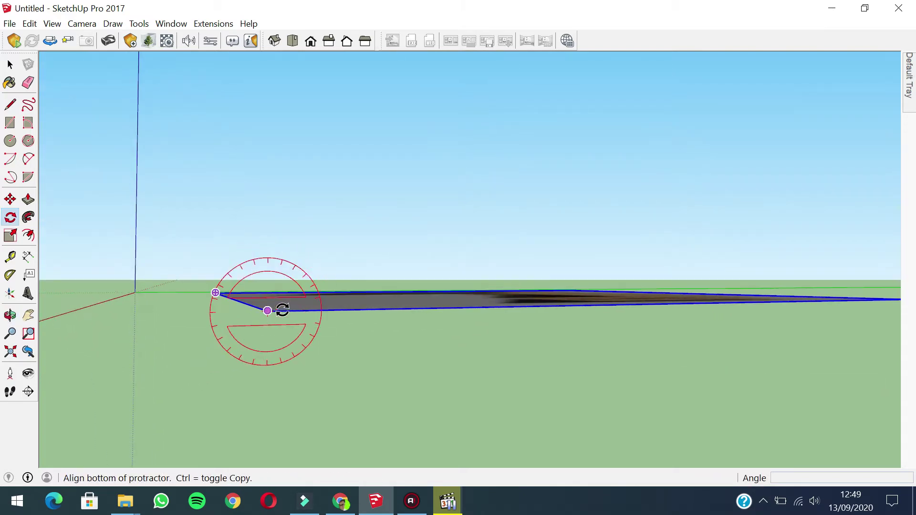
{"action": "left_click", "coordinate": [401, 309]}
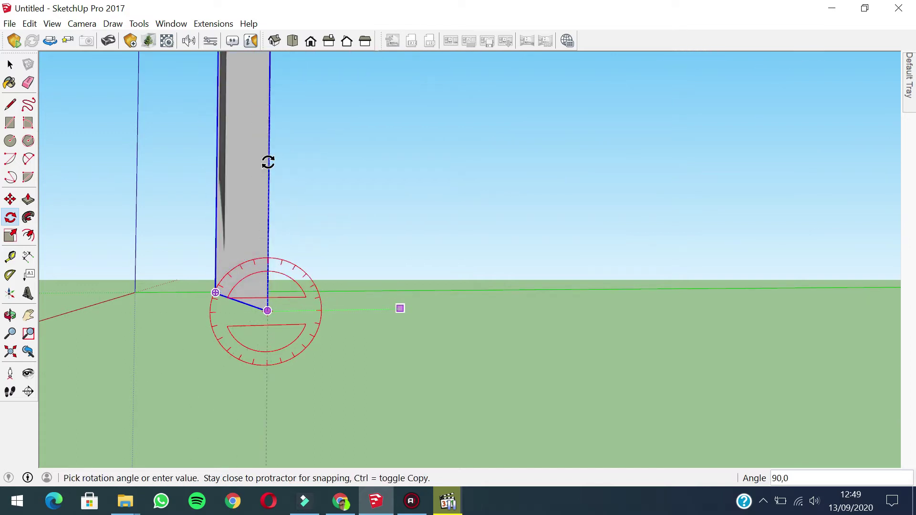
{"action": "type", "text": "90"}
{"action": "key", "text": "Return"}
{"action": "key", "text": "space"}
Step: Resize the upright desk reference image with the Scale tool
{"action": "middle_click_drag", "start_coordinate": [266, 164], "coordinate": [537, 342]}
{"action": "scroll", "coordinate": [381, 247], "scroll_direction": "down", "scroll_amount": 5}
{"action": "left_click", "coordinate": [536, 343]}
{"action": "scroll", "coordinate": [385, 291], "scroll_direction": "down", "scroll_amount": 3}
{"action": "middle_click_drag", "start_coordinate": [385, 291], "coordinate": [298, 257]}
{"action": "left_click", "coordinate": [385, 243]}
{"action": "scroll", "coordinate": [381, 244], "scroll_direction": "down", "scroll_amount": 2}
{"action": "key", "text": "s"}
{"action": "left_click_drag", "start_coordinate": [360, 209], "coordinate": [431, 180]}
{"action": "key", "text": "space"}
{"action": "scroll", "coordinate": [447, 321], "scroll_direction": "down", "scroll_amount": 2}
{"action": "middle_click_drag", "start_coordinate": [448, 321], "coordinate": [372, 268]}
{"action": "scroll", "coordinate": [371, 267], "scroll_direction": "down", "scroll_amount": 3}
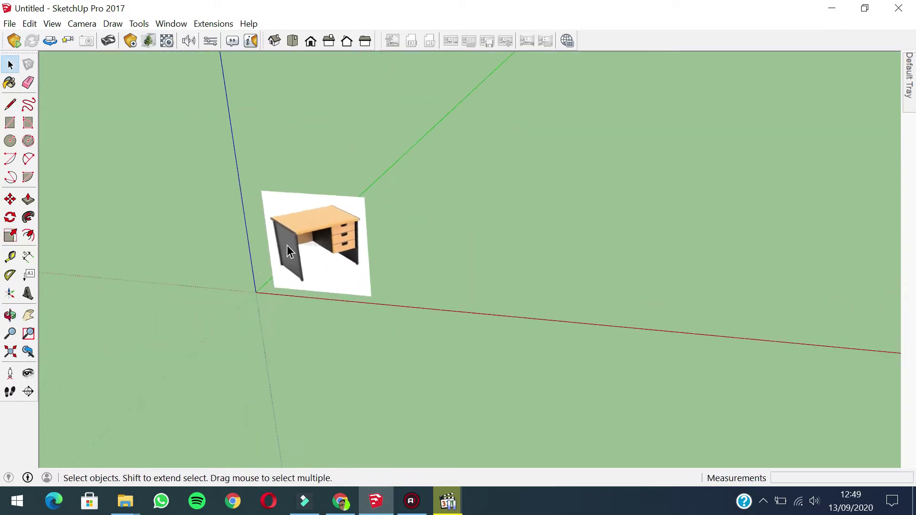
{"action": "middle_click_drag", "start_coordinate": [287, 244], "coordinate": [287, 271]}
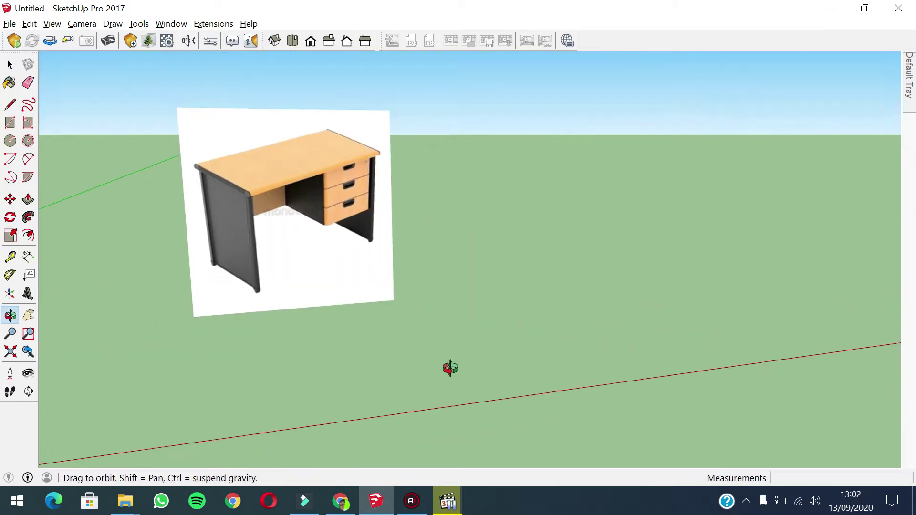
{"action": "middle_click_drag", "start_coordinate": [450, 368], "coordinate": [174, 215]}
{"action": "scroll", "coordinate": [425, 256], "scroll_direction": "up", "scroll_amount": 1}
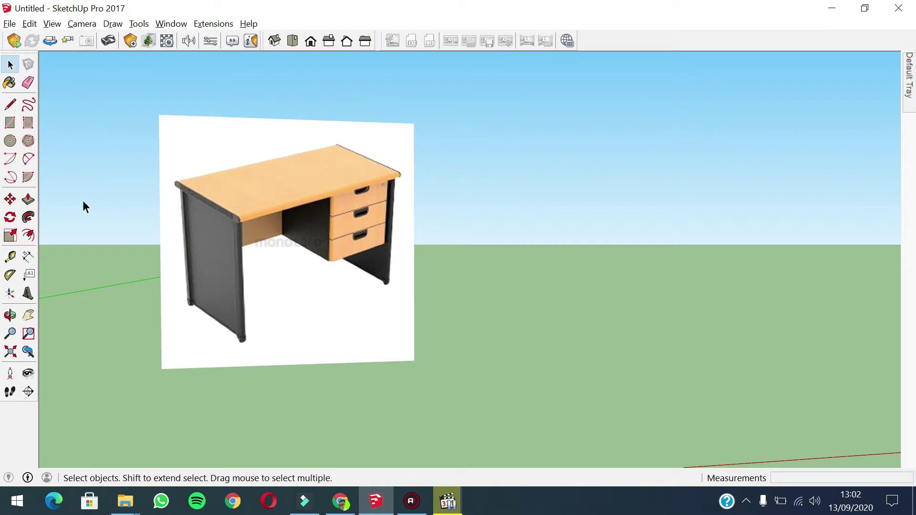
{"action": "left_click", "coordinate": [10, 104]}
{"action": "left_click", "coordinate": [28, 104]}
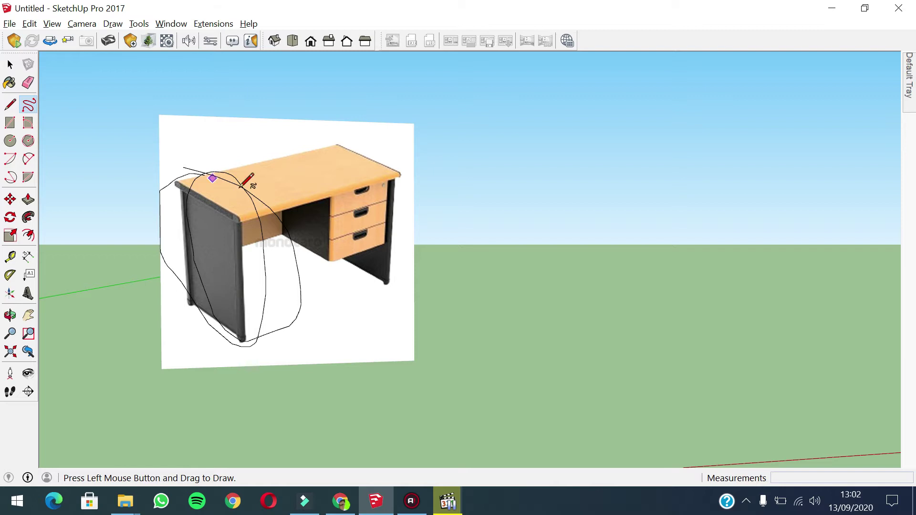
{"action": "left_click_drag", "start_coordinate": [187, 185], "coordinate": [307, 270]}
{"action": "key", "text": "Escape"}
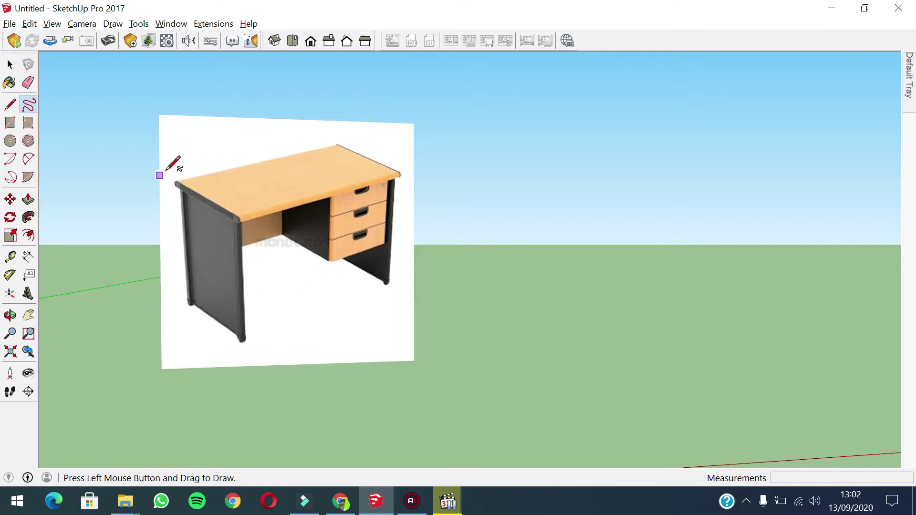
{"action": "left_click_drag", "start_coordinate": [186, 297], "coordinate": [211, 204]}
{"action": "key", "text": "space"}
Step: Draw a small rectangle with a 3 cm side on the ground plane beside the reference image as the leg profile
{"action": "mouse_move", "coordinate": [313, 263]}
{"action": "middle_mouse_down"}
{"action": "mouse_move", "coordinate": [329, 362]}
{"action": "mouse_move", "coordinate": [268, 279]}
{"action": "middle_mouse_up"}
{"action": "scroll", "coordinate": [329, 361], "scroll_direction": "down", "scroll_amount": 3}
{"action": "scroll", "coordinate": [268, 280], "scroll_direction": "up", "scroll_amount": 4}
{"action": "scroll", "coordinate": [356, 277], "scroll_direction": "down", "scroll_amount": 3}
{"action": "scroll", "coordinate": [374, 277], "scroll_direction": "up", "scroll_amount": 2}
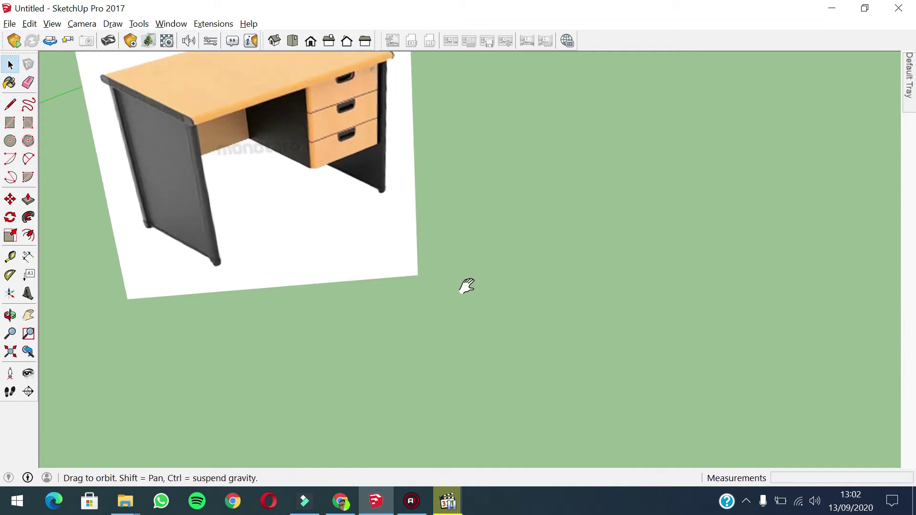
{"action": "middle_click_drag", "start_coordinate": [480, 292], "coordinate": [454, 285], "text": "shift"}
{"action": "left_click", "coordinate": [10, 123]}
{"action": "middle_click_drag", "start_coordinate": [442, 377], "coordinate": [457, 274]}
{"action": "left_click", "coordinate": [449, 281]}
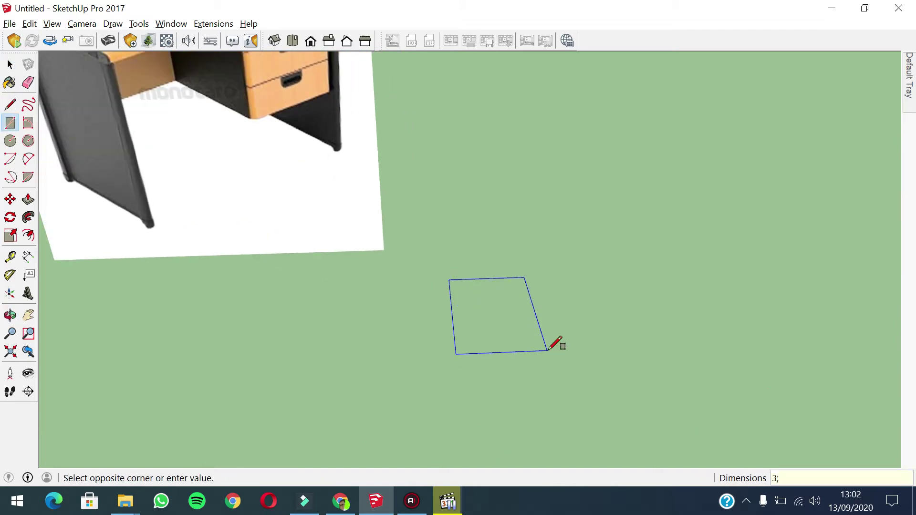
{"action": "left_click", "coordinate": [549, 349]}
{"action": "key", "text": "space"}
{"action": "middle_click_drag", "start_coordinate": [479, 261], "coordinate": [570, 361]}
{"action": "scroll", "coordinate": [532, 333], "scroll_direction": "up", "scroll_amount": 3}
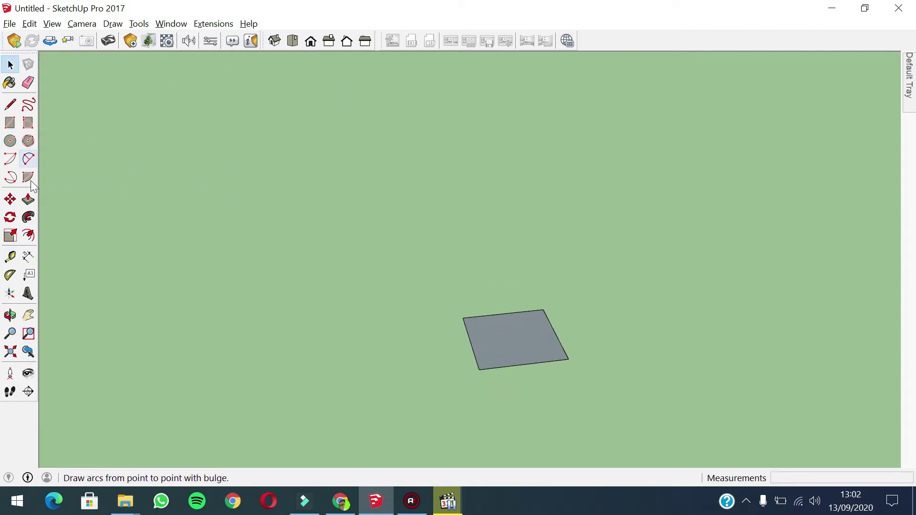
{"action": "scroll", "coordinate": [362, 202], "scroll_direction": "down", "scroll_amount": 2}
{"action": "scroll", "coordinate": [470, 310], "scroll_direction": "up", "scroll_amount": 1}
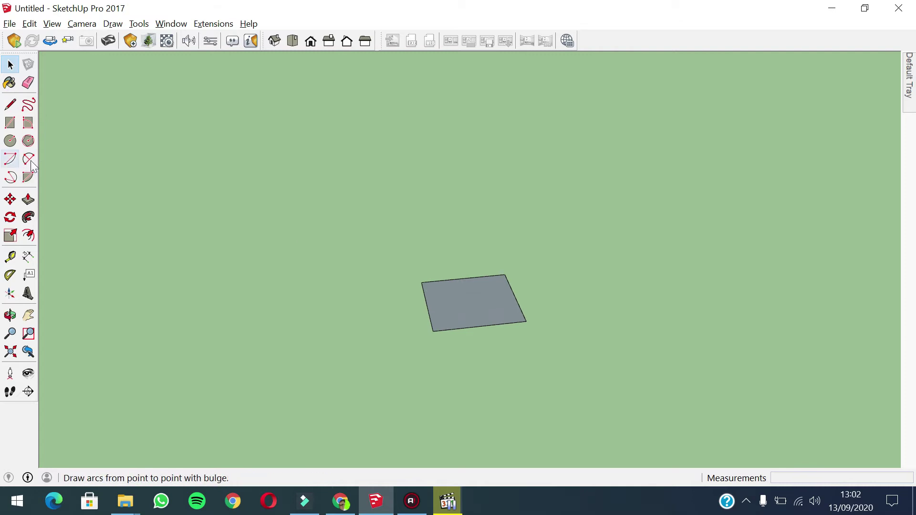
Step: Draw an arc between the midpoints of two opposite sides, bulging to the rectangle's edge, and erase the corners outside it
{"action": "left_click", "coordinate": [10, 159]}
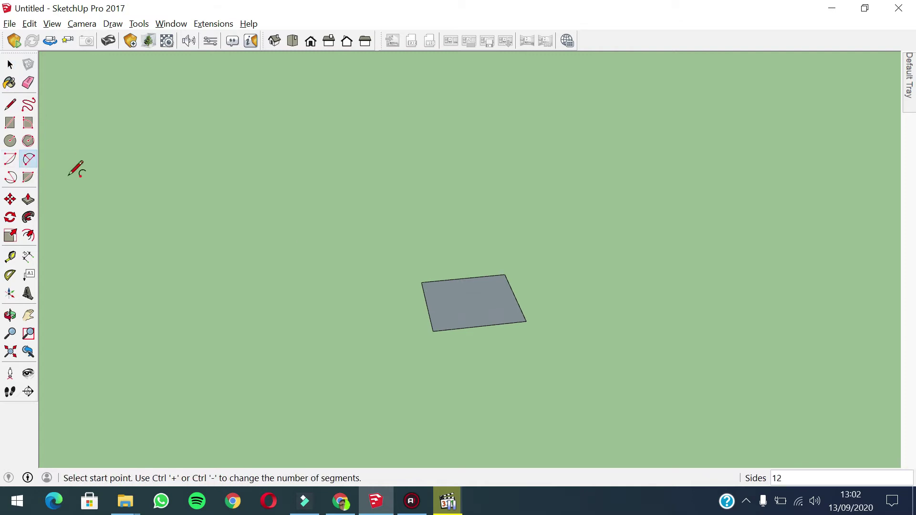
{"action": "left_click", "coordinate": [30, 159]}
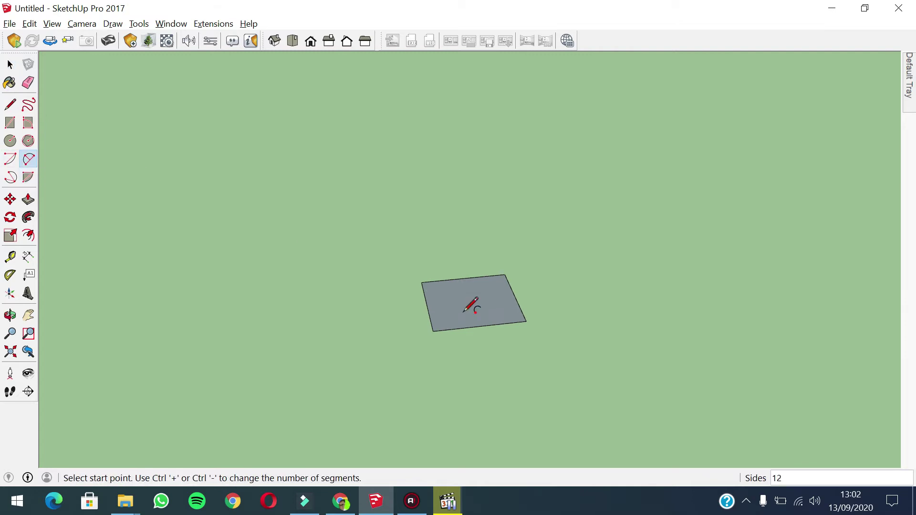
{"action": "left_click", "coordinate": [427, 305]}
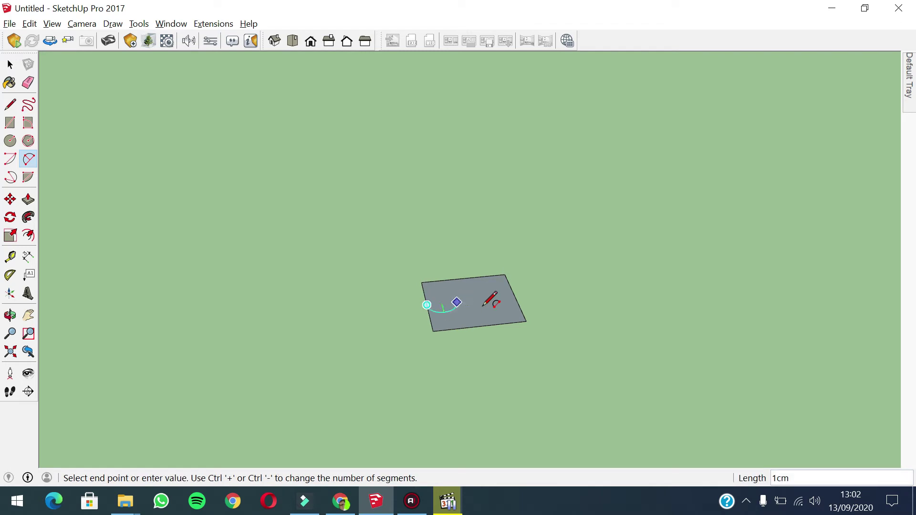
{"action": "left_click", "coordinate": [515, 296]}
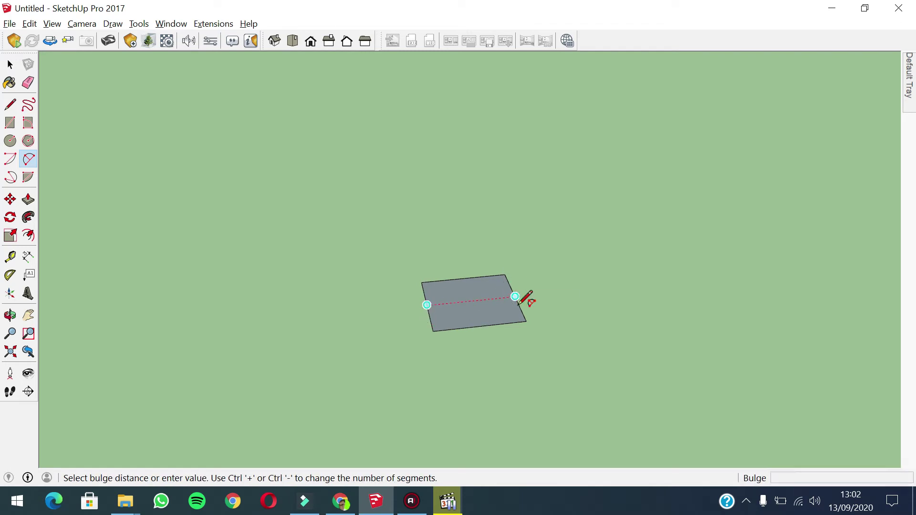
{"action": "left_click", "coordinate": [481, 326]}
{"action": "mouse_move", "coordinate": [487, 317]}
{"action": "middle_mouse_down"}
{"action": "mouse_move", "coordinate": [598, 375]}
{"action": "mouse_move", "coordinate": [477, 327]}
{"action": "middle_mouse_up"}
{"action": "key", "text": "e"}
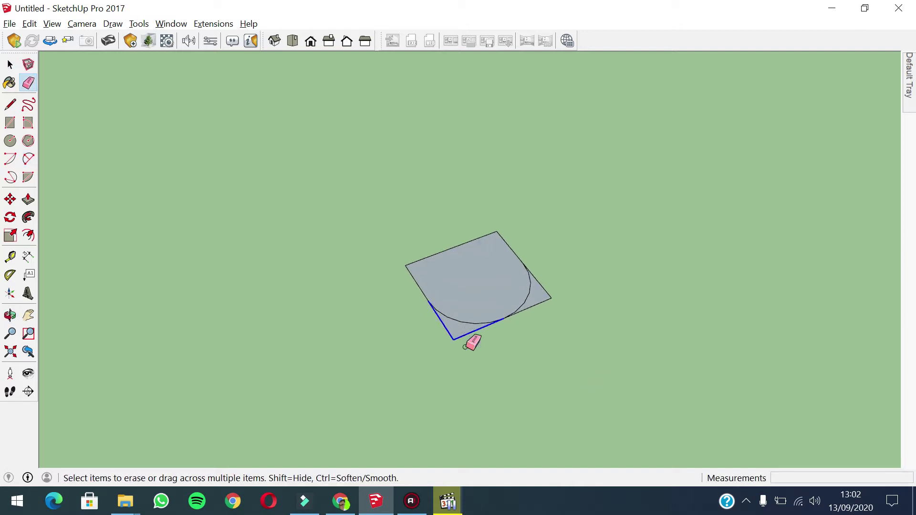
{"action": "left_click", "coordinate": [545, 295]}
{"action": "key", "text": "space"}
Step: Extrude the round-fronted leg profile upward to a height of 75 cm with Push/Pull
{"action": "mouse_move", "coordinate": [411, 311]}
{"action": "middle_mouse_down"}
{"action": "mouse_move", "coordinate": [454, 266]}
{"action": "mouse_move", "coordinate": [491, 296]}
{"action": "middle_mouse_up"}
{"action": "key", "text": "p"}
{"action": "left_click_drag", "start_coordinate": [491, 296], "coordinate": [499, 162]}
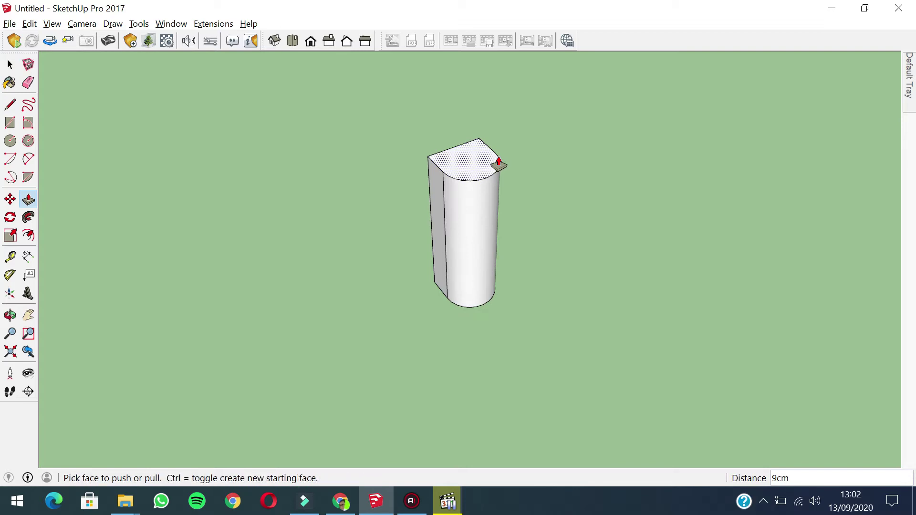
{"action": "type", "text": "75cm"}
{"action": "key", "text": "Return"}
{"action": "key", "text": "space"}
Step: Select the whole leg post with its connected faces and edges and make it a group
{"action": "scroll", "coordinate": [456, 215], "scroll_direction": "down", "scroll_amount": 7}
{"action": "middle_click_drag", "start_coordinate": [481, 241], "coordinate": [493, 149], "text": "shift"}
{"action": "triple_click", "coordinate": [493, 139]}
{"action": "right_click", "coordinate": [494, 139]}
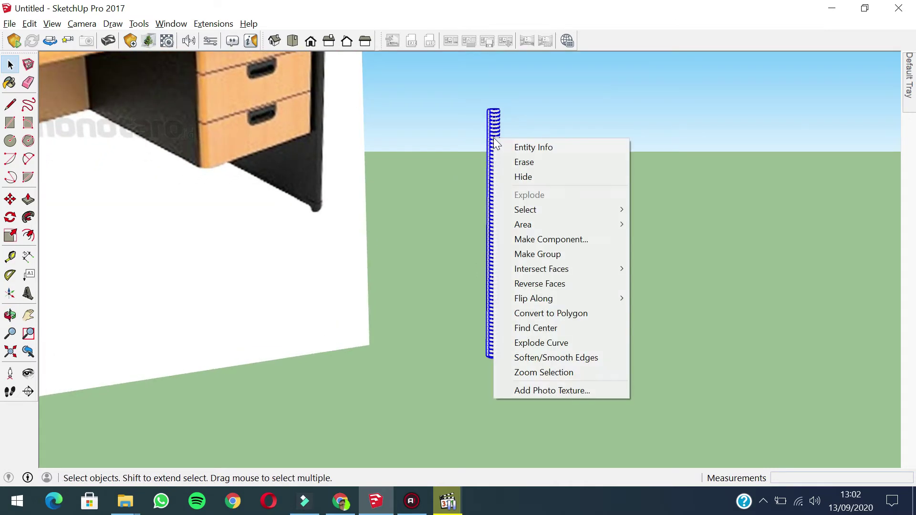
{"action": "left_click", "coordinate": [540, 255]}
{"action": "left_click", "coordinate": [551, 290]}
Step: Copy the grouped leg post along the green axis to form the second leg of the desk's side
{"action": "middle_click_drag", "start_coordinate": [505, 233], "coordinate": [411, 240]}
{"action": "middle_click_drag", "start_coordinate": [452, 205], "coordinate": [113, 185]}
{"action": "scroll", "coordinate": [277, 203], "scroll_direction": "up", "scroll_amount": 3}
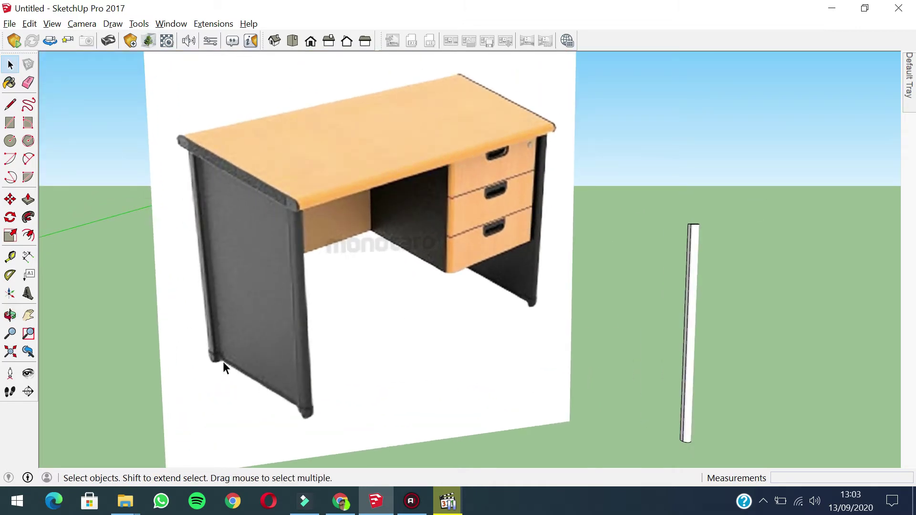
{"action": "middle_click_drag", "start_coordinate": [255, 368], "coordinate": [405, 392]}
{"action": "left_click", "coordinate": [399, 354]}
{"action": "middle_click_drag", "start_coordinate": [399, 353], "coordinate": [414, 307]}
{"action": "scroll", "coordinate": [457, 380], "scroll_direction": "down", "scroll_amount": 4}
{"action": "scroll", "coordinate": [448, 389], "scroll_direction": "up", "scroll_amount": 3}
{"action": "scroll", "coordinate": [395, 327], "scroll_direction": "up", "scroll_amount": 3}
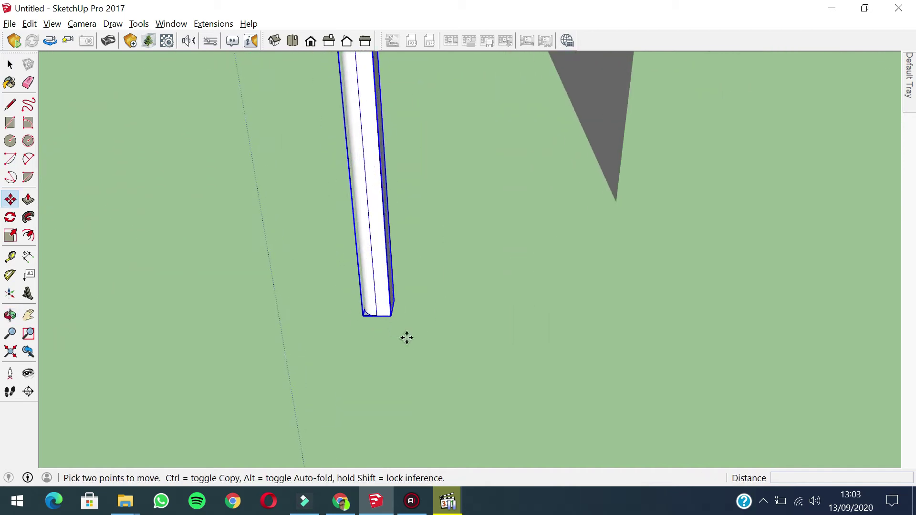
{"action": "left_click", "coordinate": [370, 324]}
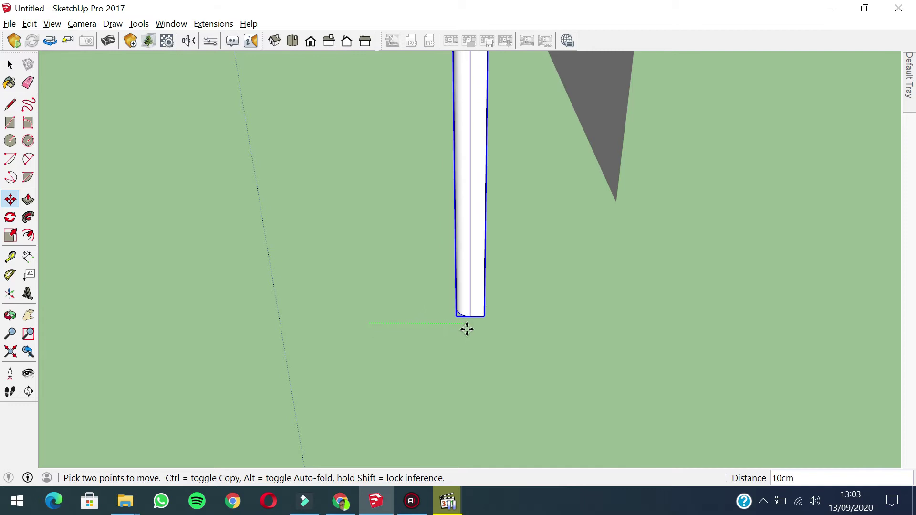
{"action": "key", "text": "ctrl"}
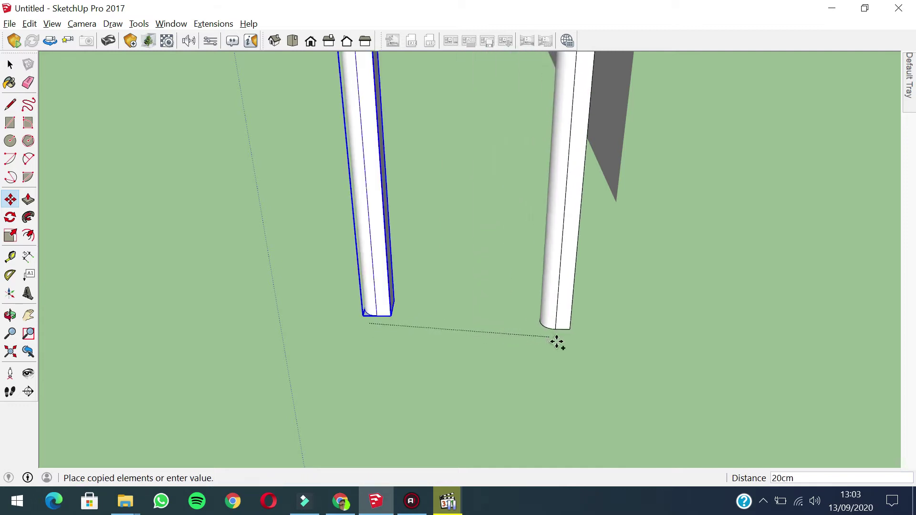
{"action": "scroll", "coordinate": [579, 338], "scroll_direction": "down", "scroll_amount": 5}
{"action": "middle_click_drag", "start_coordinate": [583, 335], "coordinate": [487, 321]}
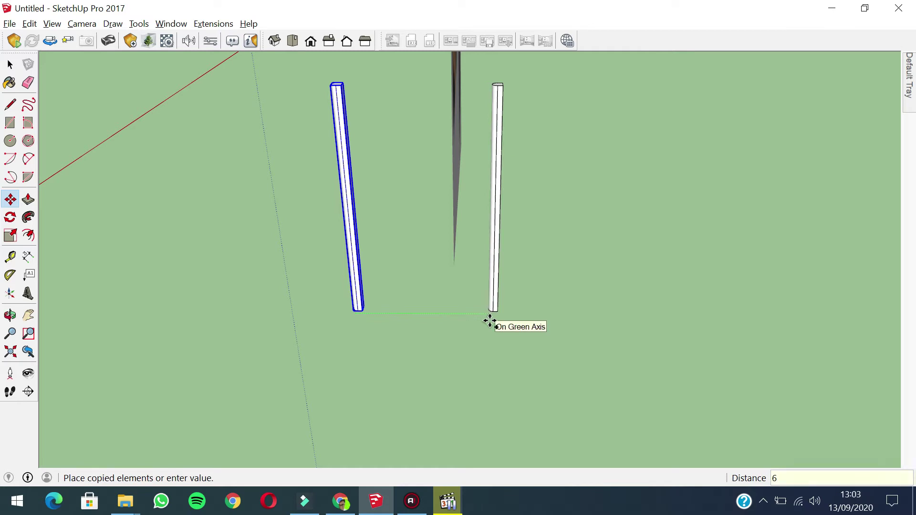
{"action": "key", "text": "Return"}
{"action": "key", "text": "space"}
{"action": "scroll", "coordinate": [562, 299], "scroll_direction": "up", "scroll_amount": 1}
{"action": "left_click", "coordinate": [563, 300]}
Step: Flip the copied leg post along the group's green axis so its flat face points toward the first leg
{"action": "scroll", "coordinate": [562, 301], "scroll_direction": "up", "scroll_amount": 1}
{"action": "middle_click_drag", "start_coordinate": [552, 324], "coordinate": [513, 412]}
{"action": "scroll", "coordinate": [534, 126], "scroll_direction": "down", "scroll_amount": 1}
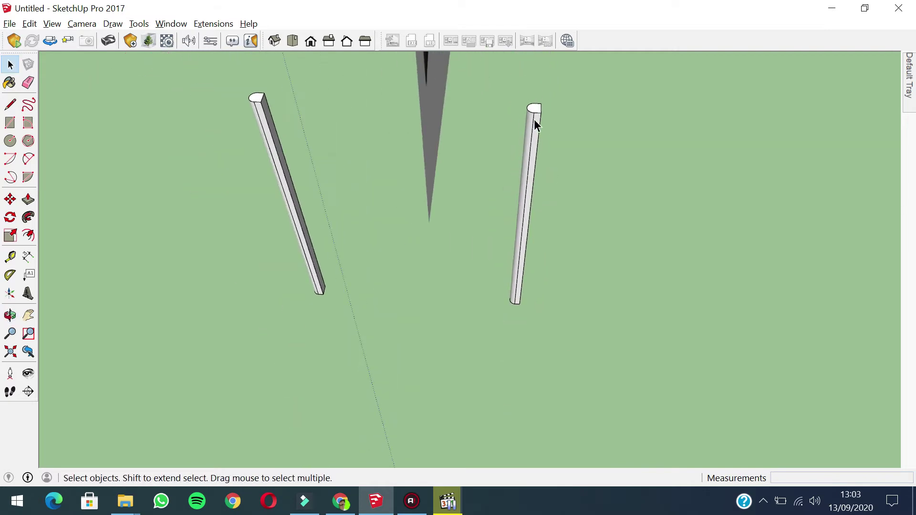
{"action": "right_click", "coordinate": [534, 120]}
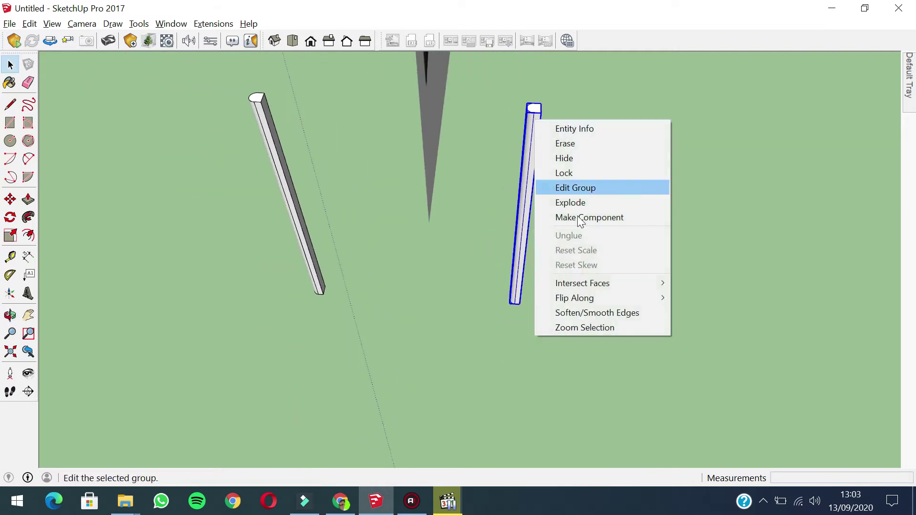
{"action": "mouse_move", "coordinate": [621, 298]}
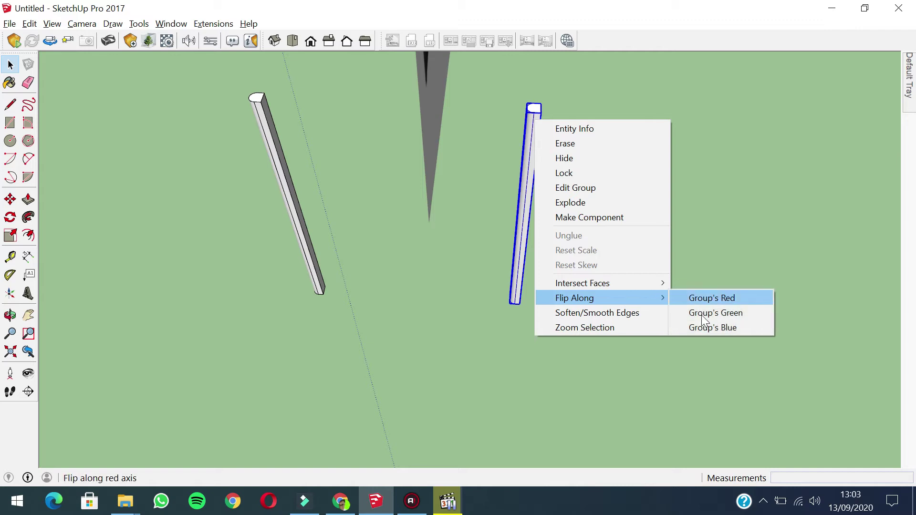
{"action": "left_click", "coordinate": [716, 315]}
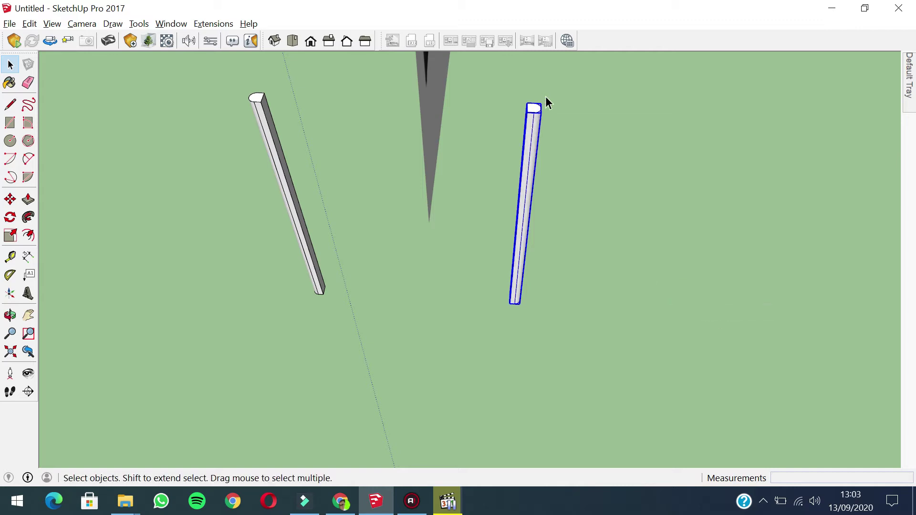
{"action": "scroll", "coordinate": [542, 95], "scroll_direction": "up", "scroll_amount": 2}
{"action": "left_click", "coordinate": [514, 121]}
Step: Draw a rectangle about 1 cm by 75 cm on the leg's flat inner face, starting from the midpoint of its top edge
{"action": "scroll", "coordinate": [528, 108], "scroll_direction": "up", "scroll_amount": 2}
{"action": "scroll", "coordinate": [509, 176], "scroll_direction": "down", "scroll_amount": 3}
{"action": "middle_click_drag", "start_coordinate": [508, 179], "coordinate": [728, 136]}
{"action": "scroll", "coordinate": [389, 164], "scroll_direction": "down", "scroll_amount": 3}
{"action": "middle_click_drag", "start_coordinate": [352, 219], "coordinate": [488, 217]}
{"action": "key", "text": "space"}
{"action": "scroll", "coordinate": [442, 215], "scroll_direction": "up", "scroll_amount": 3}
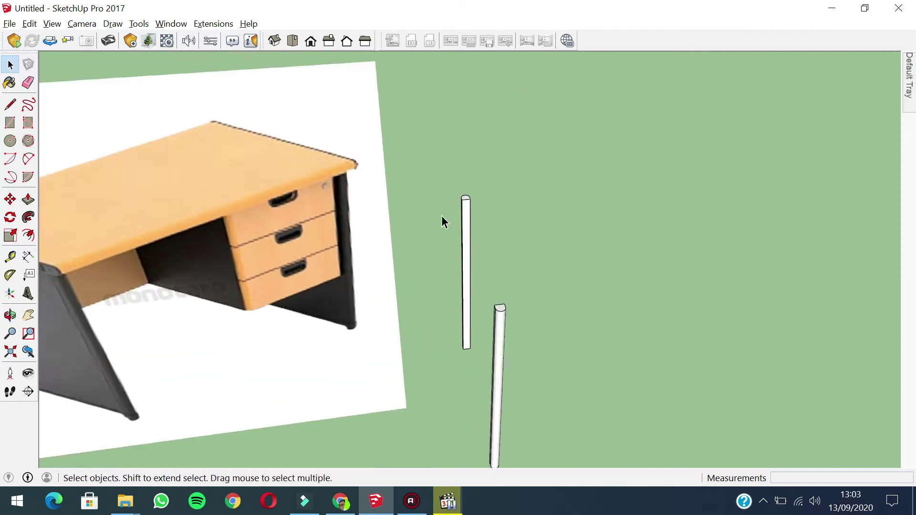
{"action": "scroll", "coordinate": [494, 193], "scroll_direction": "up", "scroll_amount": 3}
{"action": "scroll", "coordinate": [436, 135], "scroll_direction": "up", "scroll_amount": 3}
{"action": "scroll", "coordinate": [439, 120], "scroll_direction": "up", "scroll_amount": 2}
{"action": "key", "text": "r"}
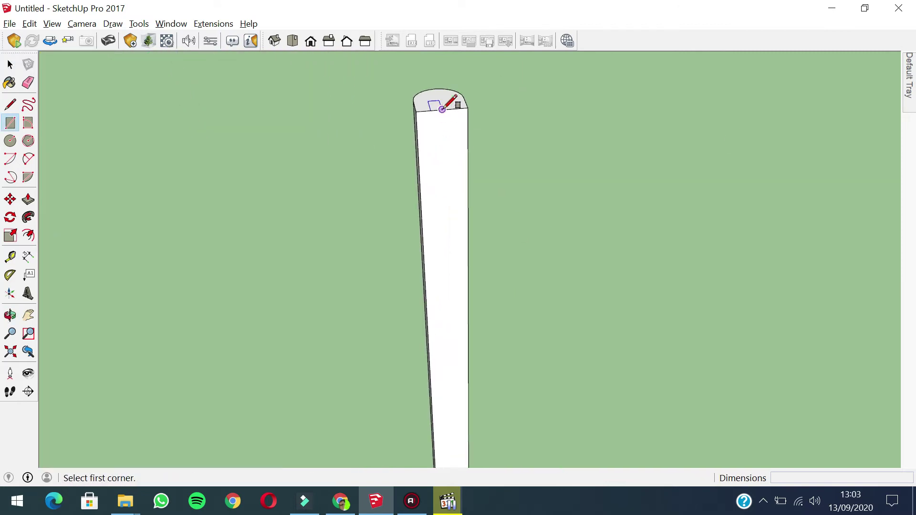
{"action": "scroll", "coordinate": [468, 366], "scroll_direction": "down", "scroll_amount": 1}
{"action": "middle_click_drag", "start_coordinate": [469, 377], "coordinate": [464, 274], "text": "shift"}
{"action": "scroll", "coordinate": [457, 370], "scroll_direction": "down", "scroll_amount": 2}
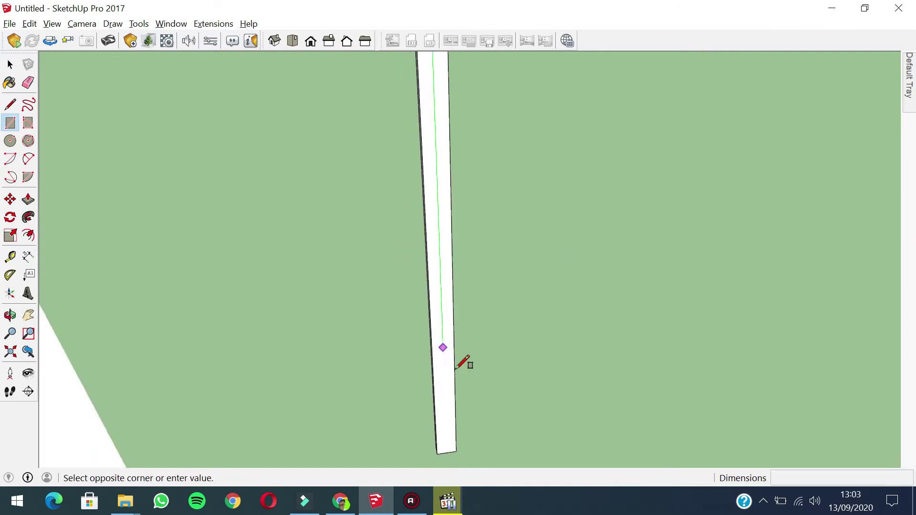
{"action": "scroll", "coordinate": [444, 433], "scroll_direction": "up", "scroll_amount": 3}
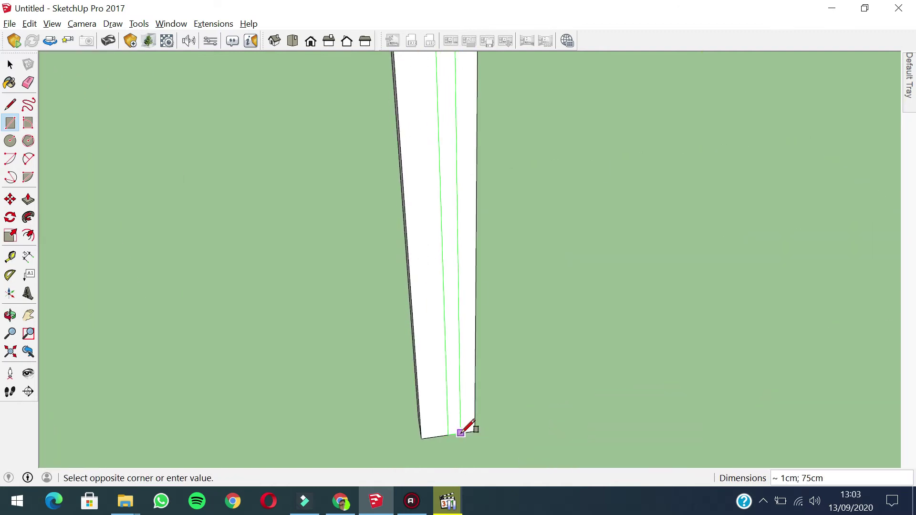
{"action": "left_click", "coordinate": [461, 432]}
{"action": "key", "text": "space"}
Step: Extrude the narrow strip 57 cm across to the opposite leg to form the desk's side panel
{"action": "middle_click_drag", "start_coordinate": [442, 370], "coordinate": [452, 385]}
{"action": "key", "text": "p"}
{"action": "left_click", "coordinate": [450, 364]}
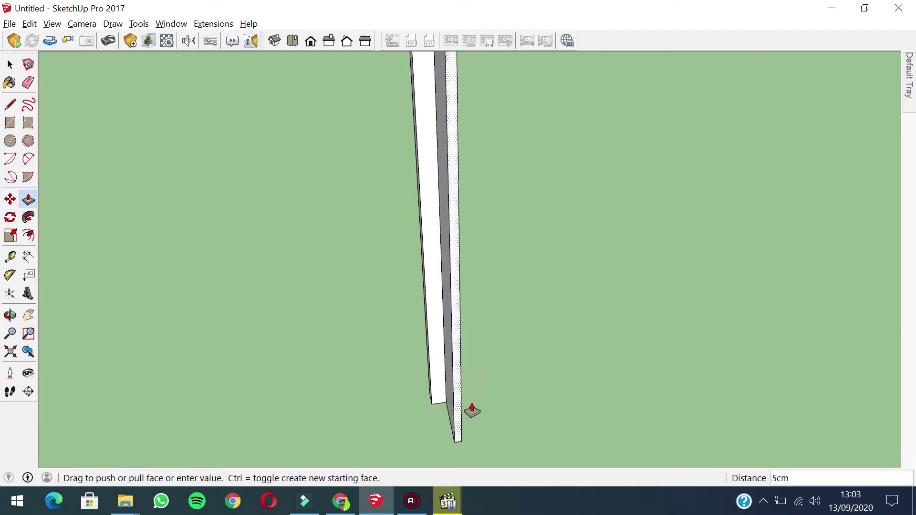
{"action": "scroll", "coordinate": [450, 280], "scroll_direction": "down", "scroll_amount": 3}
{"action": "middle_click_drag", "start_coordinate": [453, 281], "coordinate": [568, 318]}
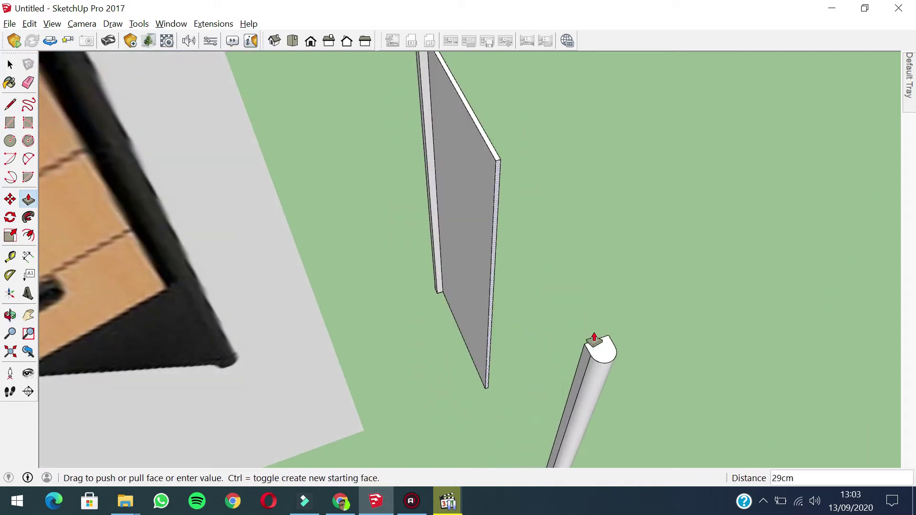
{"action": "left_click", "coordinate": [590, 349]}
{"action": "scroll", "coordinate": [479, 237], "scroll_direction": "up", "scroll_amount": 1}
{"action": "middle_click_drag", "start_coordinate": [476, 195], "coordinate": [507, 317], "text": "shift"}
{"action": "scroll", "coordinate": [462, 189], "scroll_direction": "up", "scroll_amount": 3}
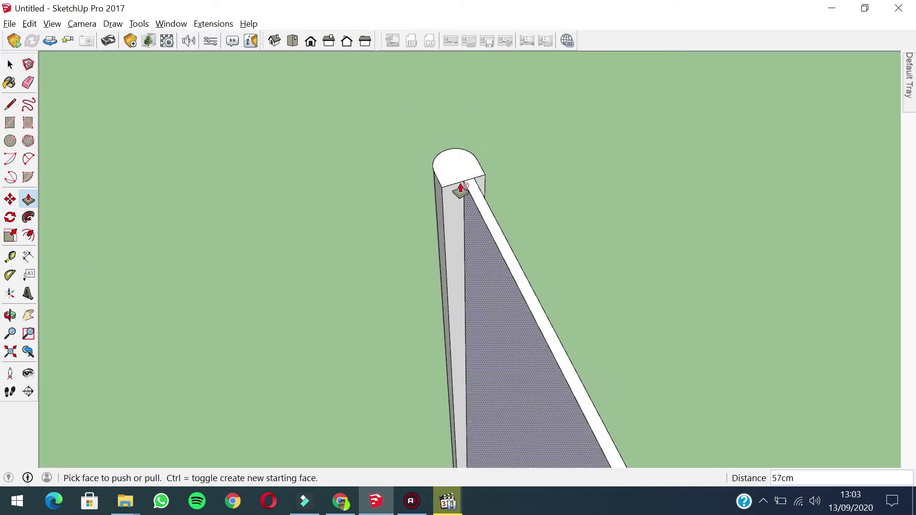
Step: Group the side panel between the two legs
{"action": "scroll", "coordinate": [461, 189], "scroll_direction": "up", "scroll_amount": 2}
{"action": "left_click", "coordinate": [463, 212]}
{"action": "scroll", "coordinate": [460, 215], "scroll_direction": "up", "scroll_amount": 1}
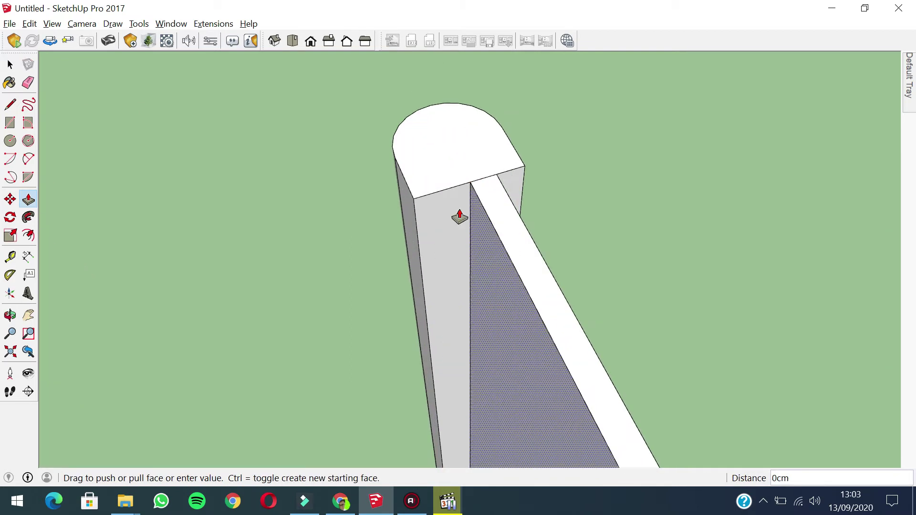
{"action": "left_click", "coordinate": [457, 228]}
{"action": "middle_click_drag", "start_coordinate": [458, 231], "coordinate": [488, 300]}
{"action": "key", "text": "space"}
{"action": "left_click", "coordinate": [488, 206]}
{"action": "scroll", "coordinate": [496, 212], "scroll_direction": "down", "scroll_amount": 2}
{"action": "right_click", "coordinate": [488, 297]}
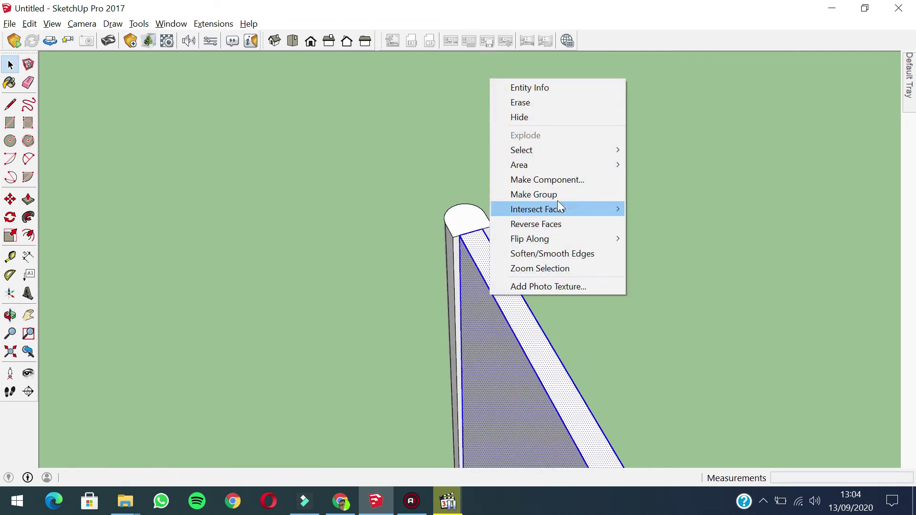
{"action": "left_click", "coordinate": [548, 194]}
Step: Open the side panel group and push its bottom face upward so the panel ends above the feet of the legs
{"action": "middle_click_drag", "start_coordinate": [440, 233], "coordinate": [484, 195]}
{"action": "scroll", "coordinate": [374, 275], "scroll_direction": "up", "scroll_amount": 3}
{"action": "scroll", "coordinate": [376, 275], "scroll_direction": "down", "scroll_amount": 4}
{"action": "middle_click_drag", "start_coordinate": [449, 273], "coordinate": [506, 274]}
{"action": "scroll", "coordinate": [305, 302], "scroll_direction": "down", "scroll_amount": 2}
{"action": "middle_click_drag", "start_coordinate": [305, 303], "coordinate": [289, 272]}
{"action": "scroll", "coordinate": [268, 294], "scroll_direction": "up", "scroll_amount": 1}
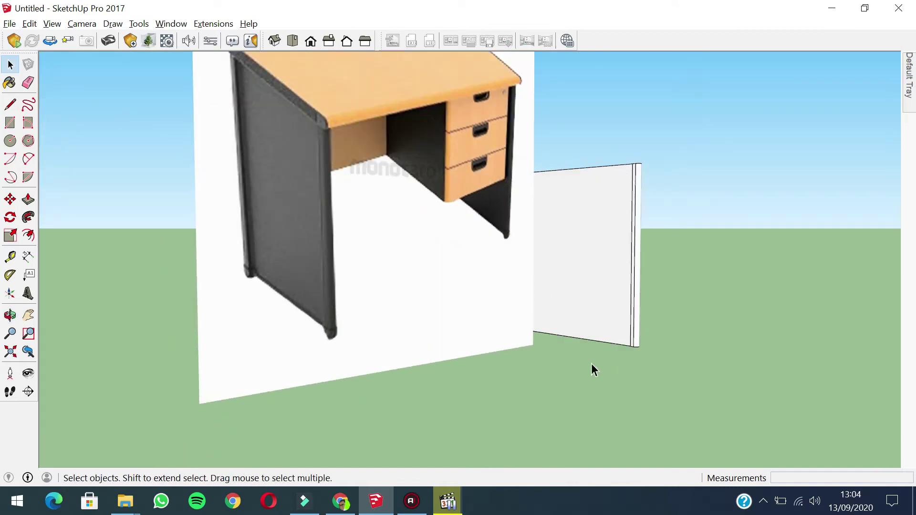
{"action": "scroll", "coordinate": [279, 287], "scroll_direction": "up", "scroll_amount": 3}
{"action": "scroll", "coordinate": [272, 288], "scroll_direction": "down", "scroll_amount": 5}
{"action": "middle_click_drag", "start_coordinate": [529, 282], "coordinate": [489, 285]}
{"action": "scroll", "coordinate": [571, 321], "scroll_direction": "up", "scroll_amount": 3}
{"action": "double_click", "coordinate": [570, 321]}
{"action": "scroll", "coordinate": [597, 340], "scroll_direction": "up", "scroll_amount": 3}
{"action": "middle_click_drag", "start_coordinate": [619, 351], "coordinate": [661, 312]}
{"action": "key", "text": "p"}
{"action": "left_click", "coordinate": [622, 293]}
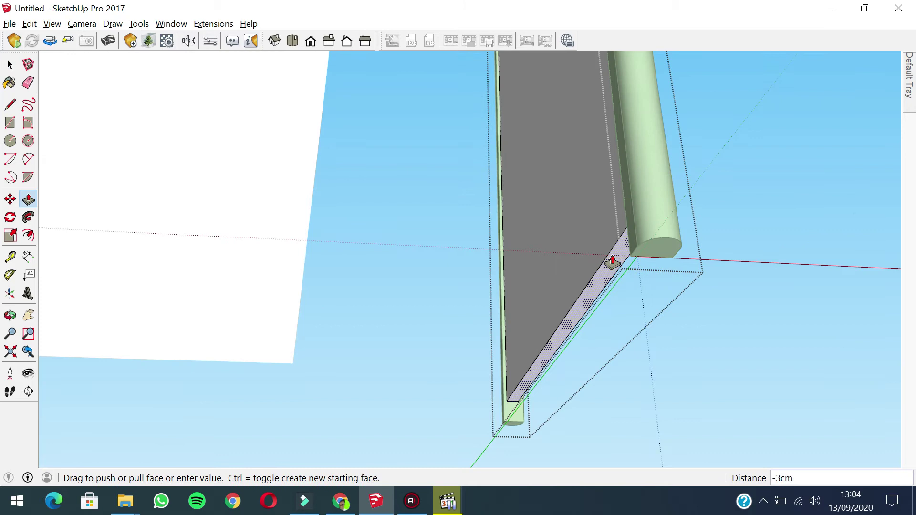
{"action": "key", "text": "Return"}
{"action": "scroll", "coordinate": [568, 257], "scroll_direction": "down", "scroll_amount": 2}
{"action": "middle_click_drag", "start_coordinate": [567, 256], "coordinate": [545, 323]}
{"action": "key", "text": "space"}
Step: Group the two leg posts and the side panel together as one desk side
{"action": "scroll", "coordinate": [584, 306], "scroll_direction": "down", "scroll_amount": 4}
{"action": "middle_click_drag", "start_coordinate": [582, 248], "coordinate": [737, 253]}
{"action": "scroll", "coordinate": [572, 212], "scroll_direction": "up", "scroll_amount": 4}
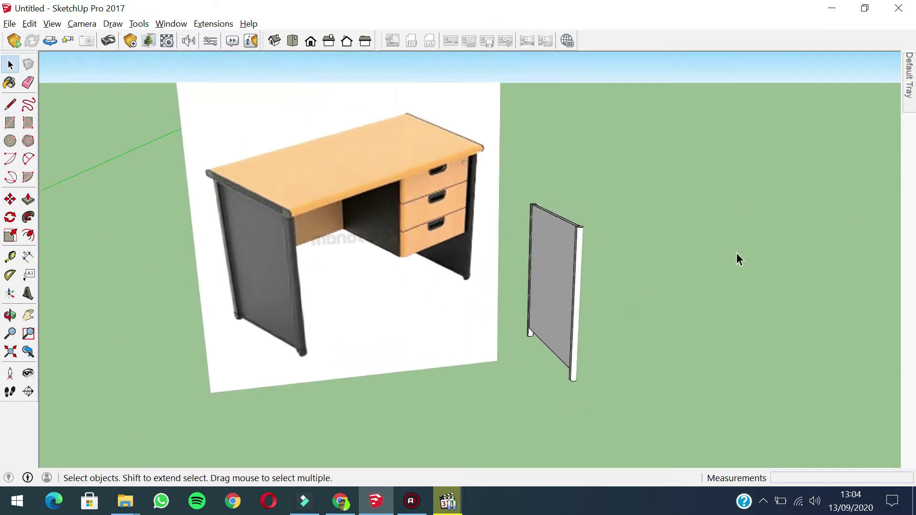
{"action": "scroll", "coordinate": [674, 294], "scroll_direction": "down", "scroll_amount": 2}
{"action": "scroll", "coordinate": [511, 199], "scroll_direction": "up", "scroll_amount": 2}
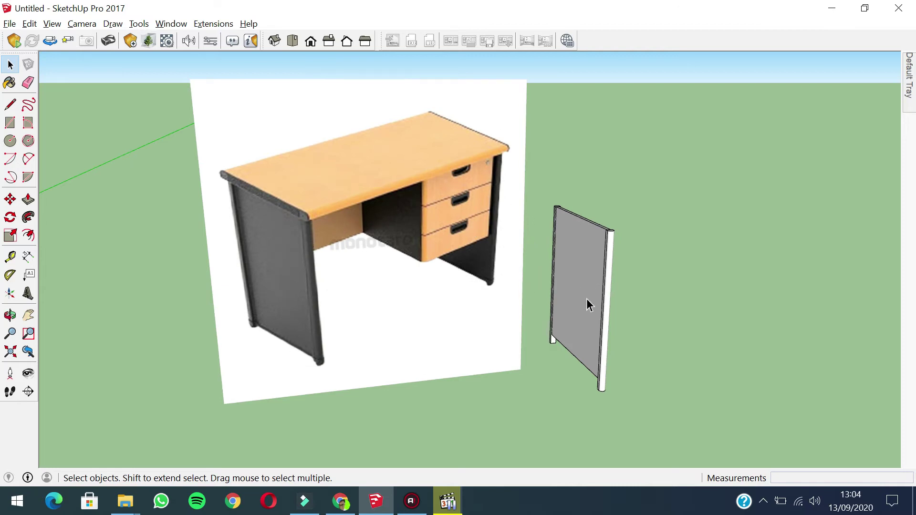
{"action": "middle_click_drag", "start_coordinate": [579, 318], "coordinate": [509, 337]}
{"action": "scroll", "coordinate": [429, 254], "scroll_direction": "up", "scroll_amount": 4}
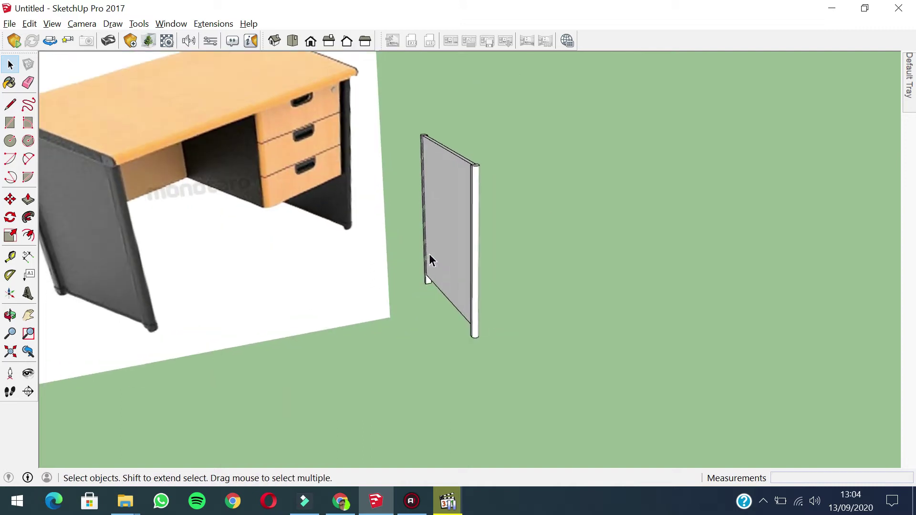
{"action": "middle_click_drag", "start_coordinate": [445, 200], "coordinate": [477, 251]}
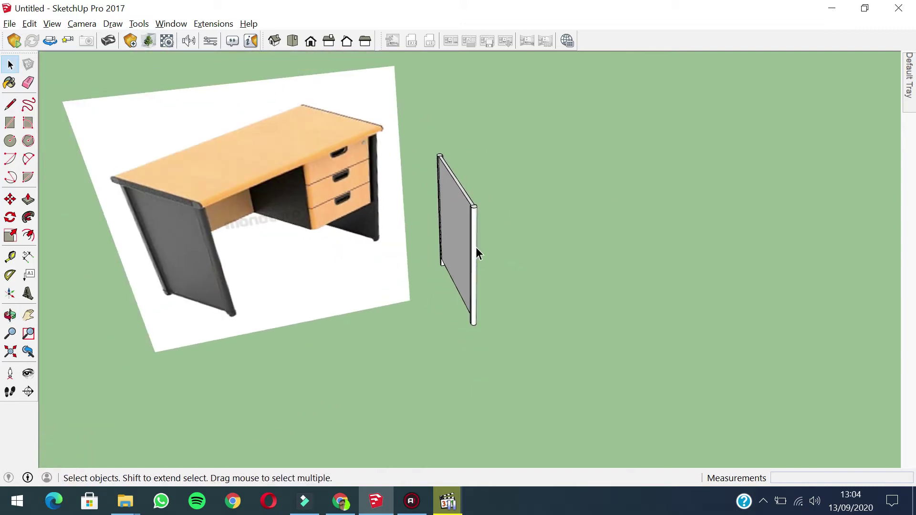
{"action": "middle_click_drag", "start_coordinate": [490, 211], "coordinate": [453, 190]}
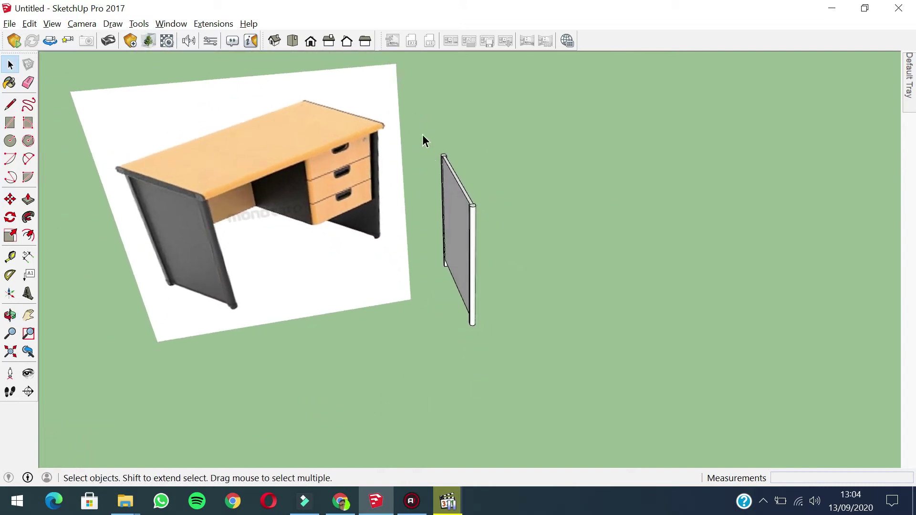
{"action": "right_click", "coordinate": [444, 213]}
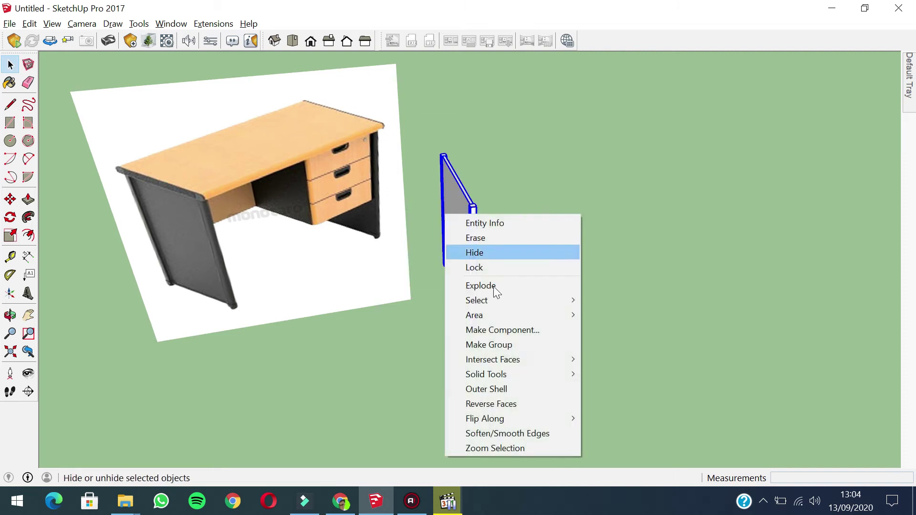
{"action": "left_click", "coordinate": [496, 344]}
{"action": "middle_click_drag", "start_coordinate": [552, 353], "coordinate": [536, 303]}
{"action": "scroll", "coordinate": [497, 265], "scroll_direction": "down", "scroll_amount": 2}
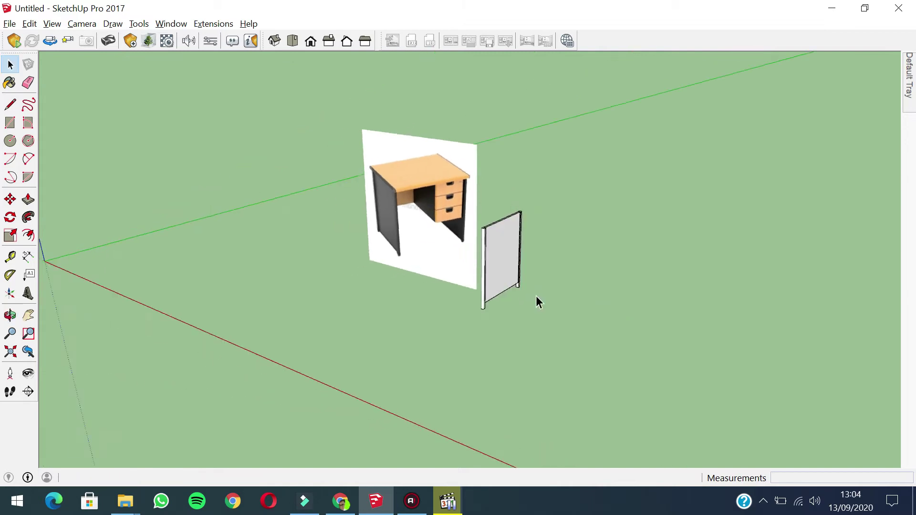
Step: Copy the grouped desk side along the red axis to form the opposite side of the 120 cm wide desk
{"action": "scroll", "coordinate": [497, 266], "scroll_direction": "up", "scroll_amount": 5}
{"action": "key", "text": "space"}
{"action": "left_click", "coordinate": [489, 246]}
{"action": "scroll", "coordinate": [481, 262], "scroll_direction": "down", "scroll_amount": 3}
{"action": "middle_click_drag", "start_coordinate": [557, 287], "coordinate": [498, 298]}
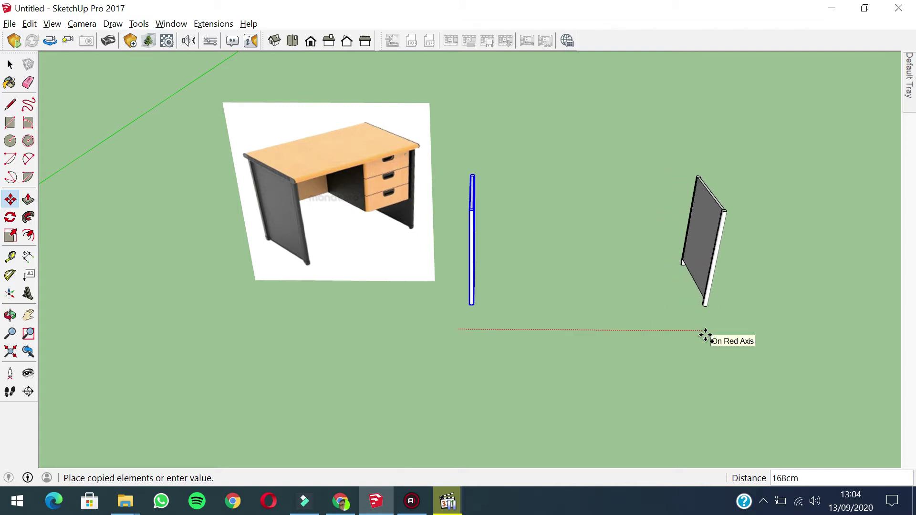
{"action": "type", "text": "0"}
{"action": "key", "text": "Return"}
{"action": "key", "text": "space"}
Step: Examine the placement of the two desk sides against the reference photo
{"action": "left_click", "coordinate": [697, 336]}
{"action": "scroll", "coordinate": [482, 143], "scroll_direction": "up", "scroll_amount": 5}
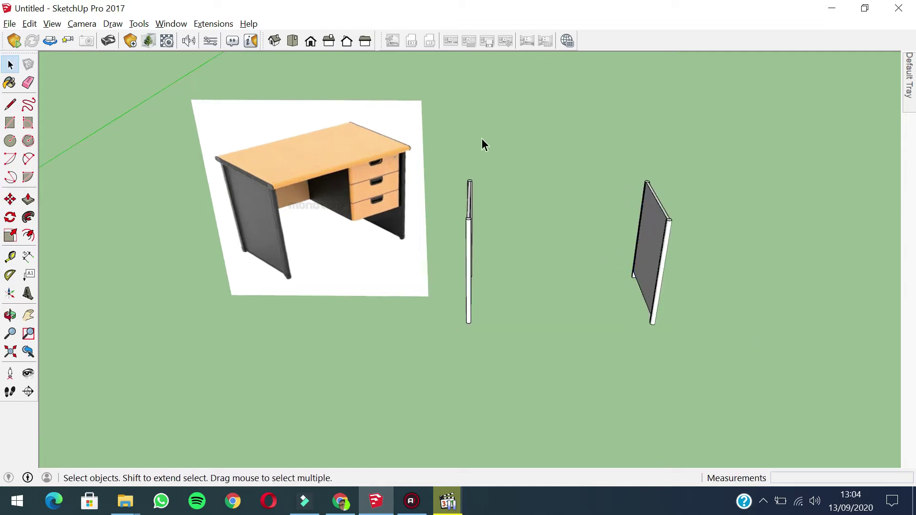
{"action": "scroll", "coordinate": [477, 247], "scroll_direction": "down", "scroll_amount": 2}
{"action": "scroll", "coordinate": [474, 235], "scroll_direction": "up", "scroll_amount": 2}
{"action": "scroll", "coordinate": [469, 253], "scroll_direction": "down", "scroll_amount": 3}
{"action": "middle_click_drag", "start_coordinate": [468, 253], "coordinate": [238, 172]}
{"action": "left_click", "coordinate": [626, 308]}
{"action": "middle_click_drag", "start_coordinate": [555, 325], "coordinate": [162, 149]}
{"action": "left_click", "coordinate": [597, 384]}
{"action": "scroll", "coordinate": [196, 141], "scroll_direction": "up", "scroll_amount": 2}
Step: Draw the tabletop rectangle, about 123 by 57 cm, across the tops of both desk sides, between diagonally opposite legs
{"action": "middle_click_drag", "start_coordinate": [301, 189], "coordinate": [573, 282]}
{"action": "scroll", "coordinate": [568, 305], "scroll_direction": "up", "scroll_amount": 5}
{"action": "key", "text": "r"}
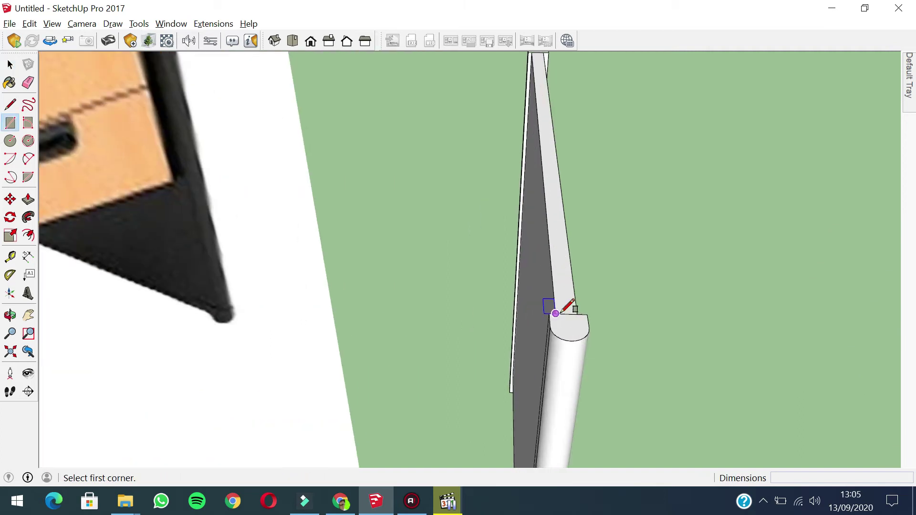
{"action": "scroll", "coordinate": [594, 286], "scroll_direction": "down", "scroll_amount": 3}
{"action": "middle_click_drag", "start_coordinate": [657, 267], "coordinate": [436, 313]}
{"action": "scroll", "coordinate": [577, 272], "scroll_direction": "up", "scroll_amount": 1}
{"action": "middle_click_drag", "start_coordinate": [576, 272], "coordinate": [685, 219]}
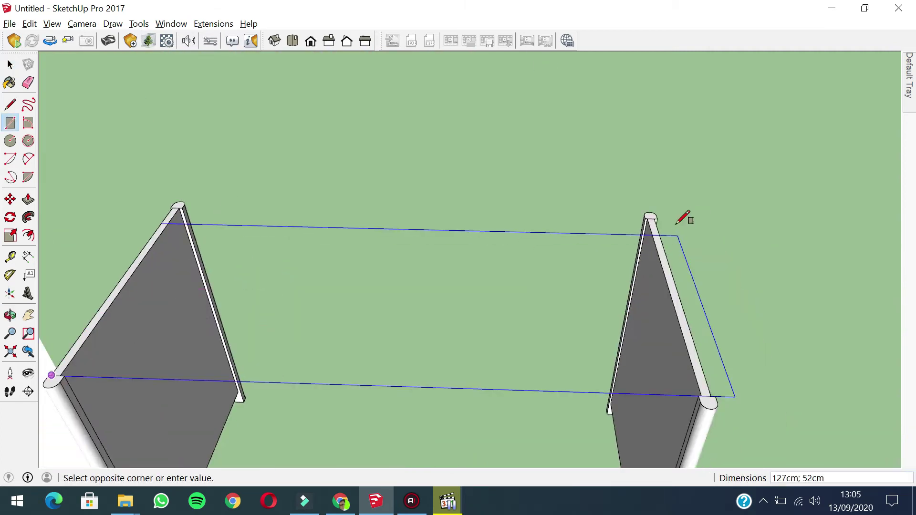
{"action": "scroll", "coordinate": [658, 205], "scroll_direction": "up", "scroll_amount": 3}
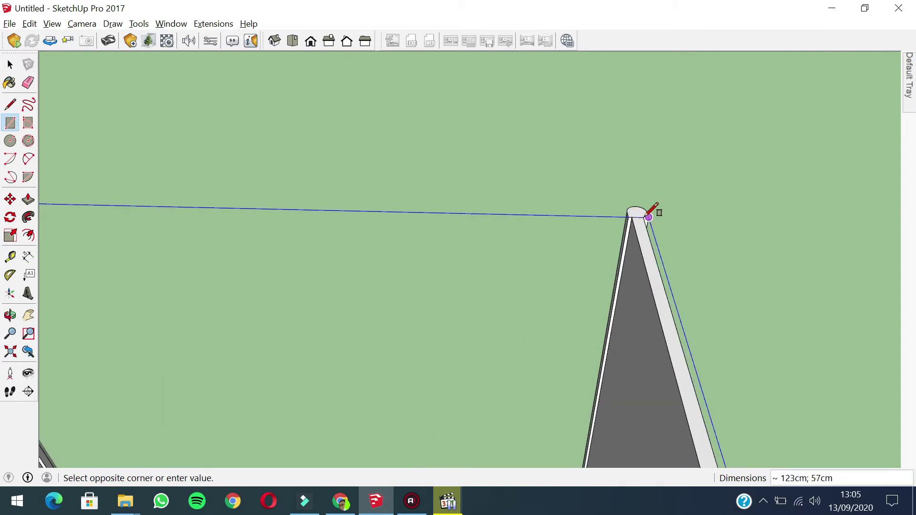
{"action": "left_click", "coordinate": [643, 217]}
{"action": "key", "text": "space"}
Step: Extrude the tabletop rectangle 3 cm upward
{"action": "scroll", "coordinate": [313, 287], "scroll_direction": "down", "scroll_amount": 3}
{"action": "middle_click_drag", "start_coordinate": [313, 286], "coordinate": [509, 276]}
{"action": "scroll", "coordinate": [408, 317], "scroll_direction": "up", "scroll_amount": 3}
{"action": "key", "text": "p"}
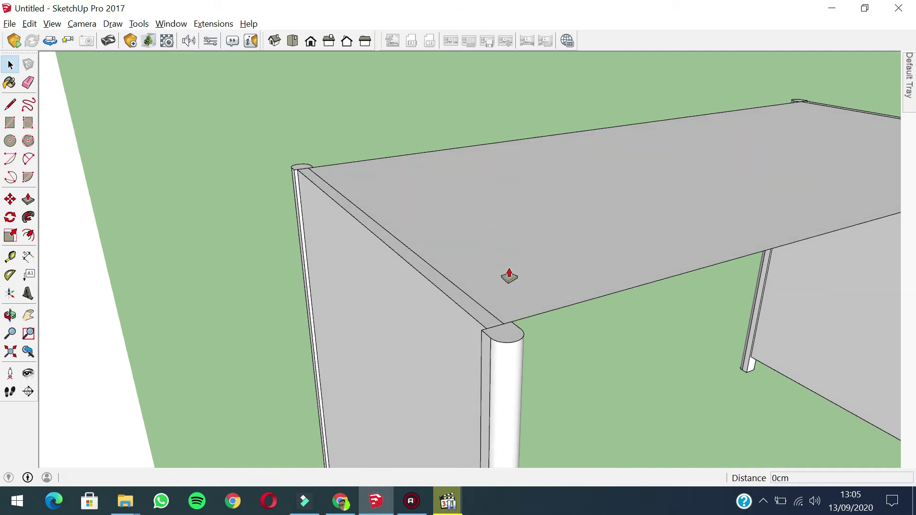
{"action": "left_click", "coordinate": [478, 257]}
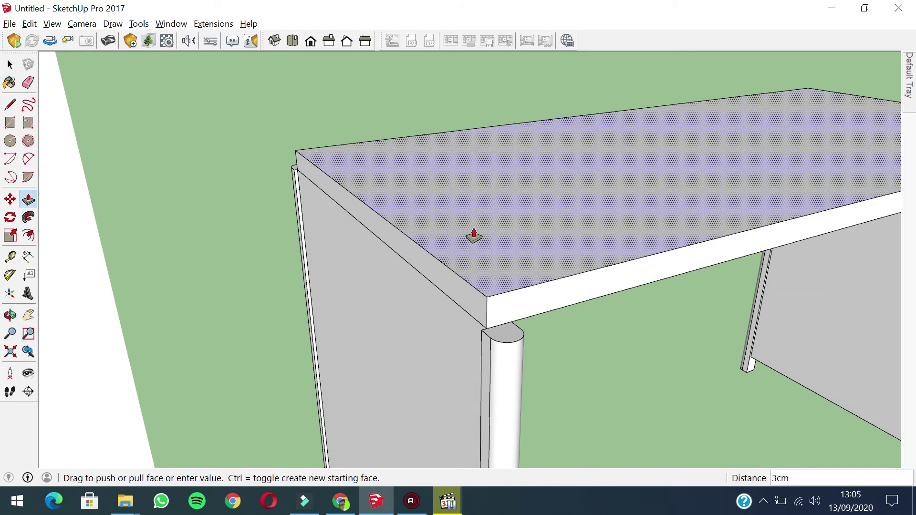
{"action": "left_click", "coordinate": [484, 241]}
{"action": "scroll", "coordinate": [362, 241], "scroll_direction": "down", "scroll_amount": 3}
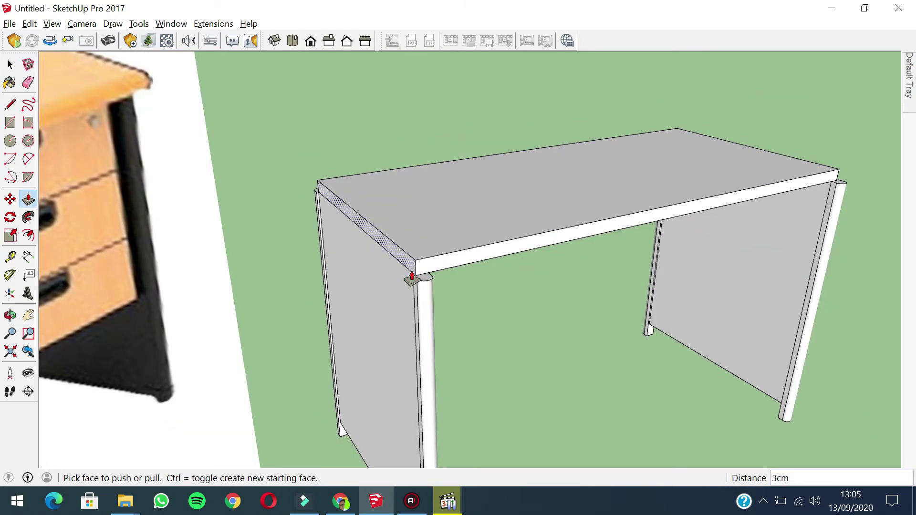
Step: Extend both long edges of the tabletop 7 cm outward past the legs
{"action": "scroll", "coordinate": [420, 276], "scroll_direction": "up", "scroll_amount": 3}
{"action": "left_click", "coordinate": [437, 267]}
{"action": "scroll", "coordinate": [437, 267], "scroll_direction": "up", "scroll_amount": 2}
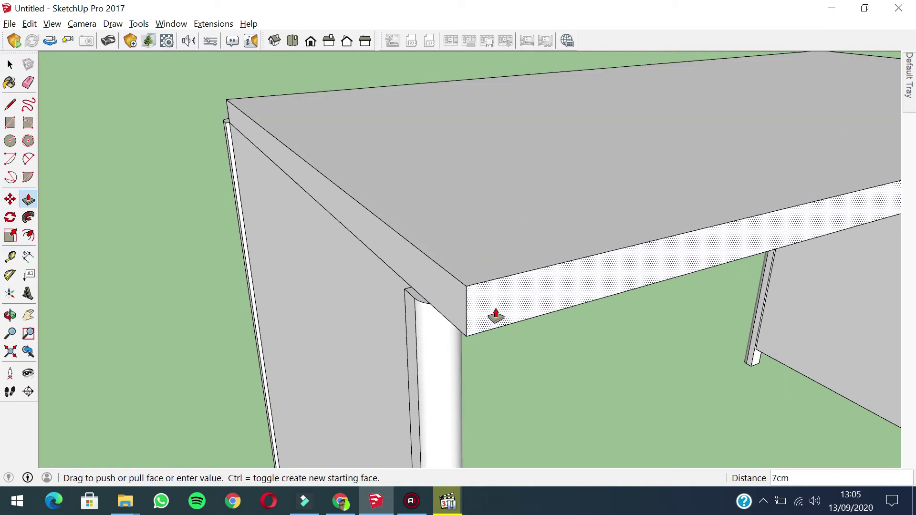
{"action": "left_click", "coordinate": [496, 316]}
{"action": "scroll", "coordinate": [394, 219], "scroll_direction": "down", "scroll_amount": 4}
{"action": "middle_click_drag", "start_coordinate": [358, 180], "coordinate": [766, 220]}
{"action": "middle_click_drag", "start_coordinate": [352, 258], "coordinate": [435, 143]}
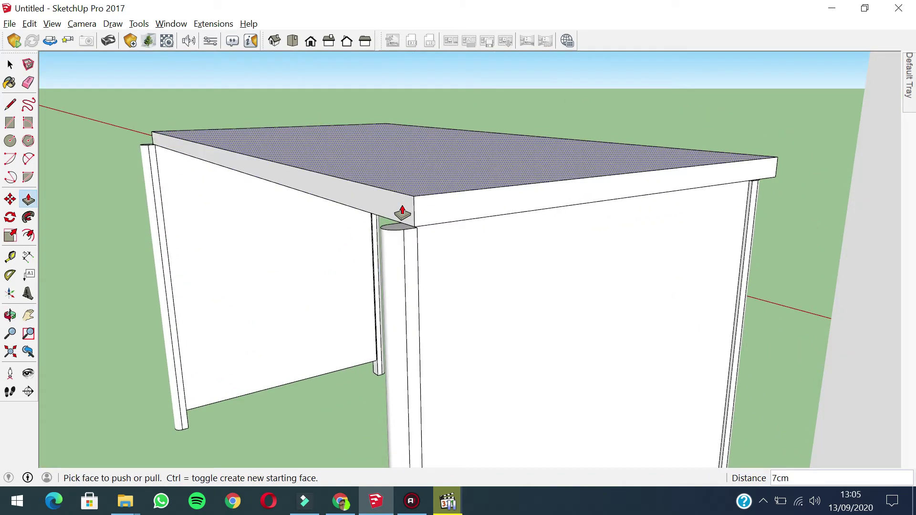
{"action": "double_click", "coordinate": [402, 214]}
{"action": "scroll", "coordinate": [379, 239], "scroll_direction": "down", "scroll_amount": 1}
{"action": "middle_click_drag", "start_coordinate": [448, 193], "coordinate": [566, 221]}
Step: Extend the tabletop's short edges 7 cm outward past the side panels
{"action": "scroll", "coordinate": [399, 196], "scroll_direction": "down", "scroll_amount": 2}
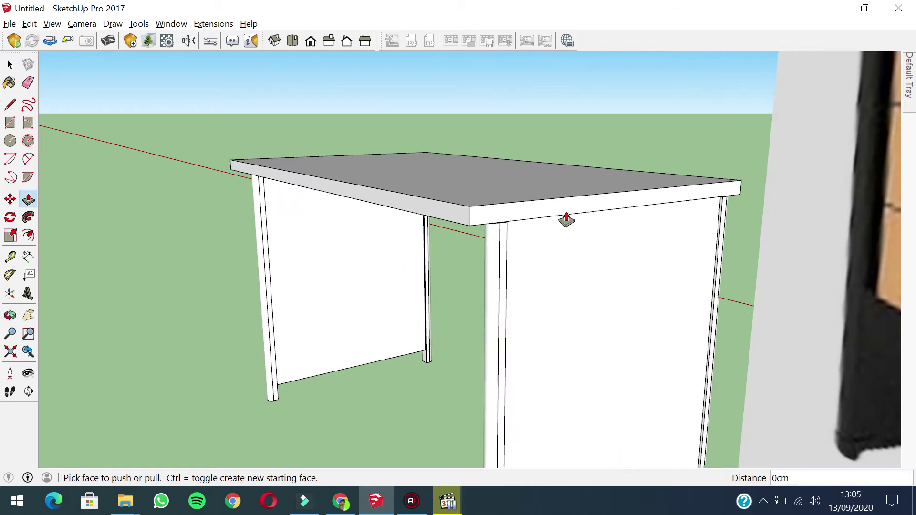
{"action": "scroll", "coordinate": [528, 224], "scroll_direction": "down", "scroll_amount": 1}
{"action": "left_click", "coordinate": [524, 217]}
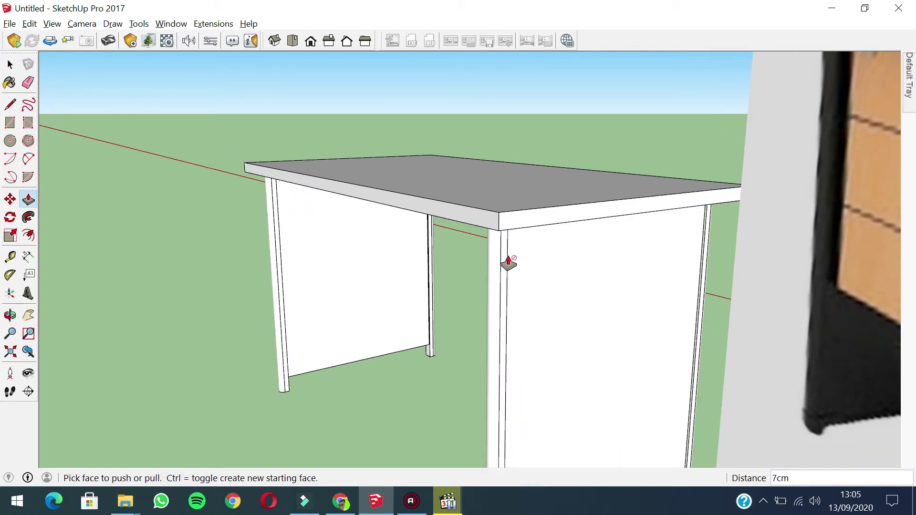
{"action": "middle_click_drag", "start_coordinate": [509, 263], "coordinate": [669, 255]}
{"action": "key", "text": "space"}
Step: Examine the tabletop's overhang and corners against the desk in the reference photo
{"action": "scroll", "coordinate": [669, 255], "scroll_direction": "down", "scroll_amount": 3}
{"action": "middle_click_drag", "start_coordinate": [549, 273], "coordinate": [465, 249]}
{"action": "scroll", "coordinate": [465, 249], "scroll_direction": "up", "scroll_amount": 3}
{"action": "middle_click_drag", "start_coordinate": [421, 219], "coordinate": [331, 203]}
{"action": "scroll", "coordinate": [405, 221], "scroll_direction": "down", "scroll_amount": 3}
{"action": "scroll", "coordinate": [331, 203], "scroll_direction": "up", "scroll_amount": 3}
{"action": "scroll", "coordinate": [505, 190], "scroll_direction": "down", "scroll_amount": 2}
{"action": "middle_click_drag", "start_coordinate": [505, 190], "coordinate": [319, 235], "text": "shift"}
{"action": "scroll", "coordinate": [523, 242], "scroll_direction": "up", "scroll_amount": 3}
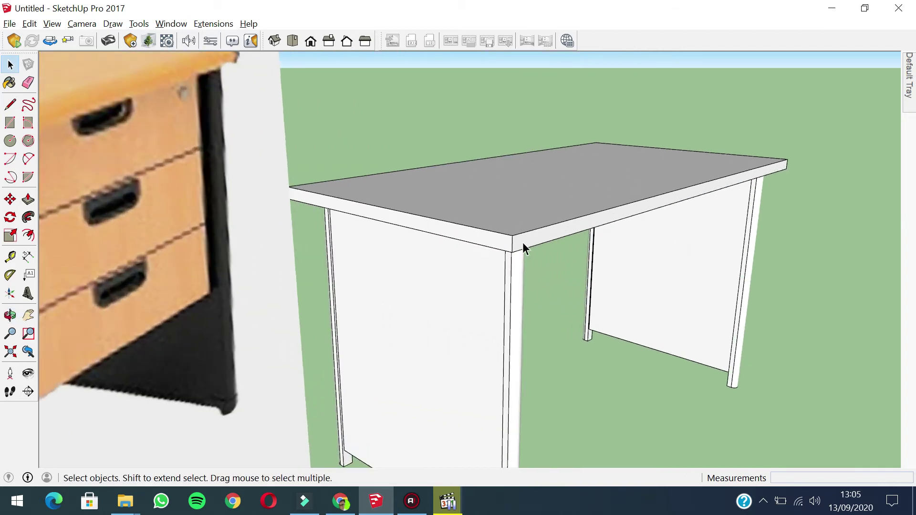
{"action": "scroll", "coordinate": [523, 243], "scroll_direction": "up", "scroll_amount": 2}
{"action": "middle_click_drag", "start_coordinate": [511, 235], "coordinate": [562, 244]}
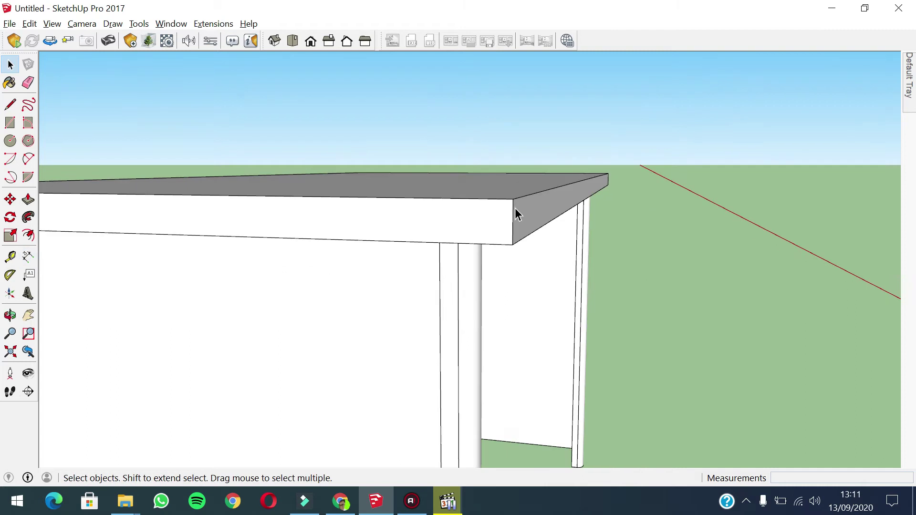
Step: Draw a square about 3 cm wide on the tabletop's short edge face, starting from its upper outer corner
{"action": "middle_click_drag", "start_coordinate": [515, 208], "coordinate": [104, 199]}
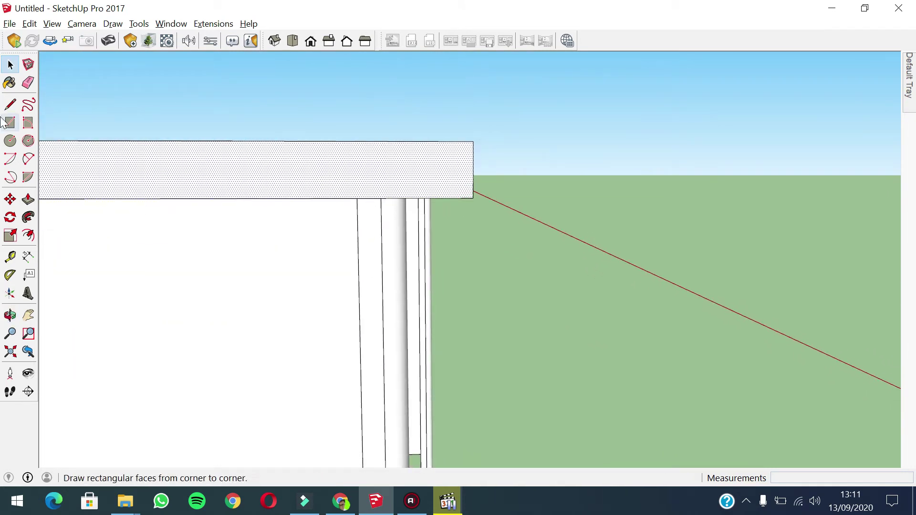
{"action": "middle_click_drag", "start_coordinate": [229, 152], "coordinate": [475, 149]}
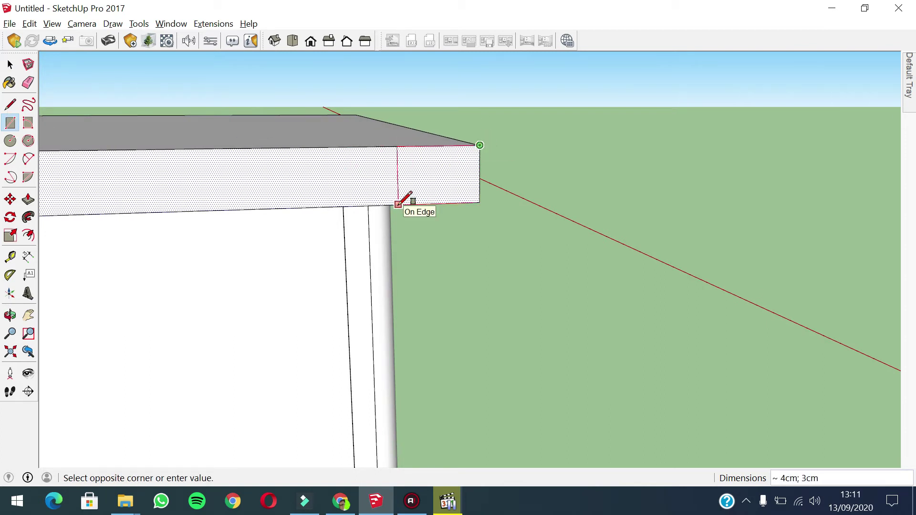
{"action": "key", "text": "Return"}
{"action": "key", "text": "space"}
{"action": "scroll", "coordinate": [521, 192], "scroll_direction": "down", "scroll_amount": 1}
{"action": "scroll", "coordinate": [459, 169], "scroll_direction": "up", "scroll_amount": 2}
{"action": "scroll", "coordinate": [441, 172], "scroll_direction": "down", "scroll_amount": 1}
Step: Draw a 3 cm arc between the midpoints of the square's upper and lower edges, bulging out to the tabletop's corner edge
{"action": "middle_click_drag", "start_coordinate": [380, 137], "coordinate": [463, 181]}
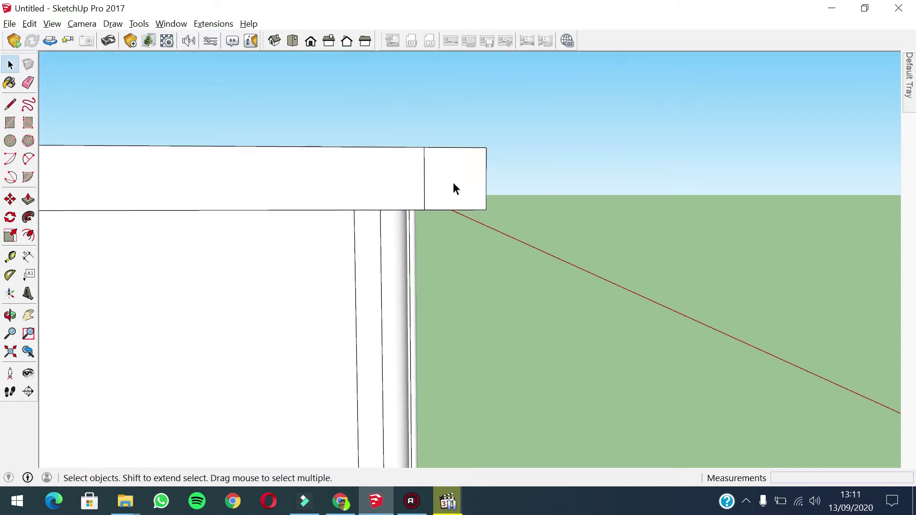
{"action": "left_click", "coordinate": [29, 158]}
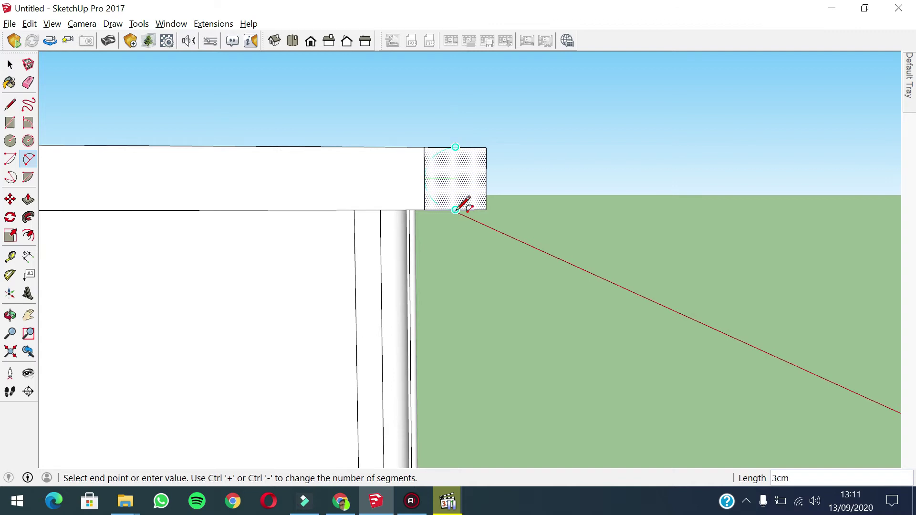
{"action": "left_click", "coordinate": [486, 178]}
{"action": "middle_click_drag", "start_coordinate": [660, 170], "coordinate": [526, 239]}
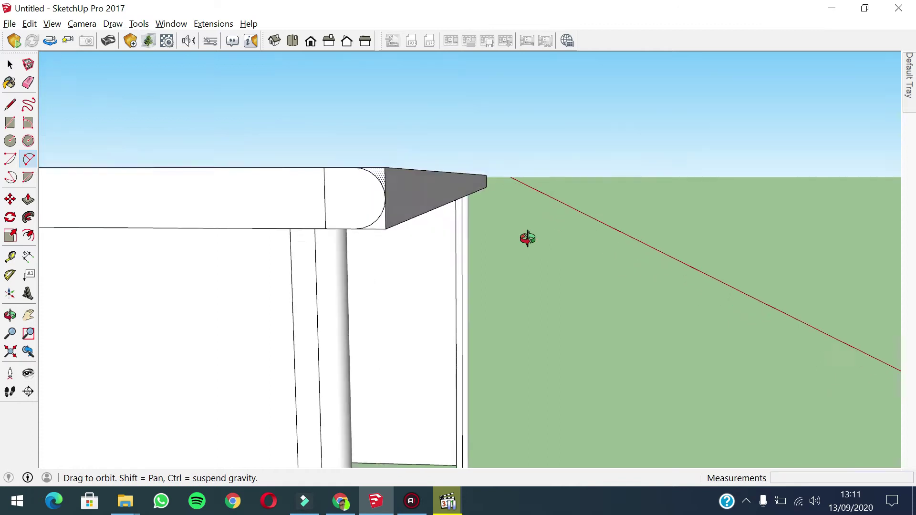
Step: Erase the square's inner vertical line, leaving the arc on the tabletop's short edge face
{"action": "scroll", "coordinate": [333, 198], "scroll_direction": "up", "scroll_amount": 3}
{"action": "key", "text": "space"}
{"action": "scroll", "coordinate": [373, 215], "scroll_direction": "up", "scroll_amount": 3}
{"action": "scroll", "coordinate": [368, 224], "scroll_direction": "down", "scroll_amount": 7}
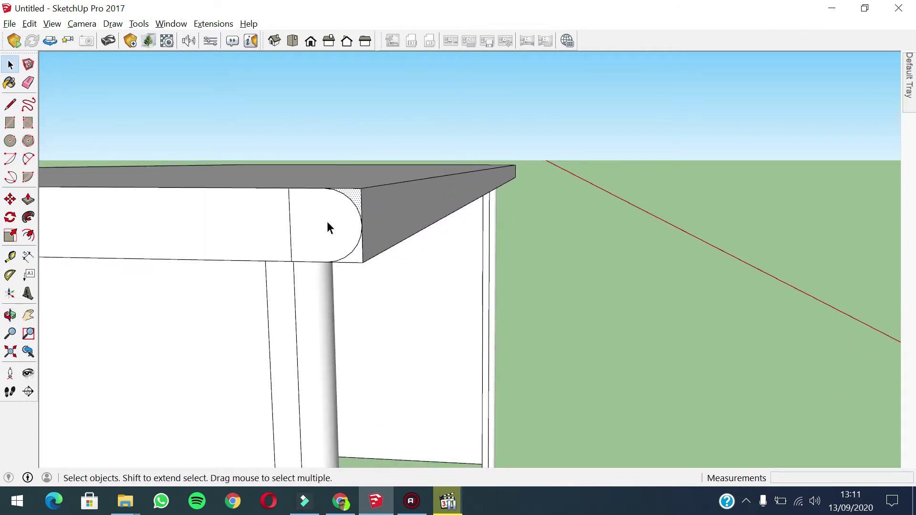
{"action": "middle_click_drag", "start_coordinate": [327, 221], "coordinate": [388, 209], "text": "shift"}
{"action": "scroll", "coordinate": [388, 209], "scroll_direction": "up", "scroll_amount": 2}
{"action": "key", "text": "e"}
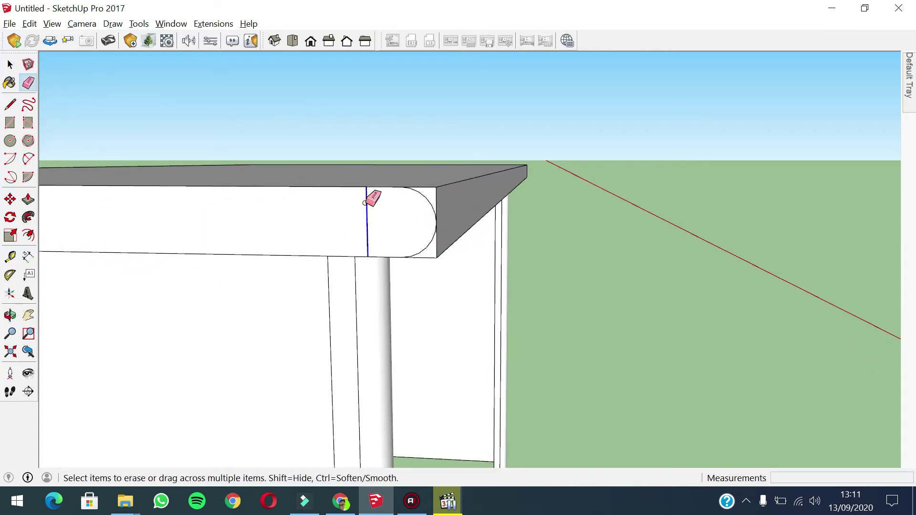
{"action": "left_click", "coordinate": [365, 203]}
{"action": "scroll", "coordinate": [367, 205], "scroll_direction": "down", "scroll_amount": 2}
{"action": "key", "text": "space"}
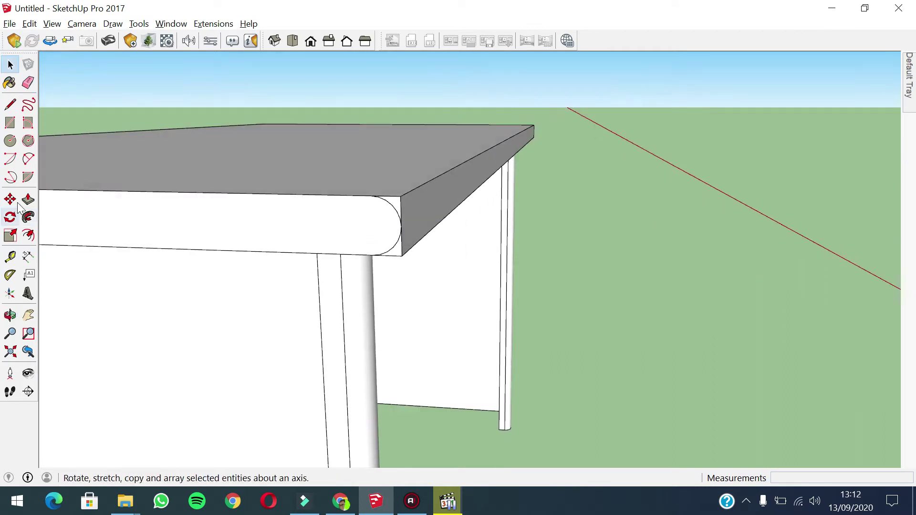
Step: Push the upper corner piece outside the arc about 136 cm along the tabletop's long edge to cut it away
{"action": "left_click", "coordinate": [28, 202]}
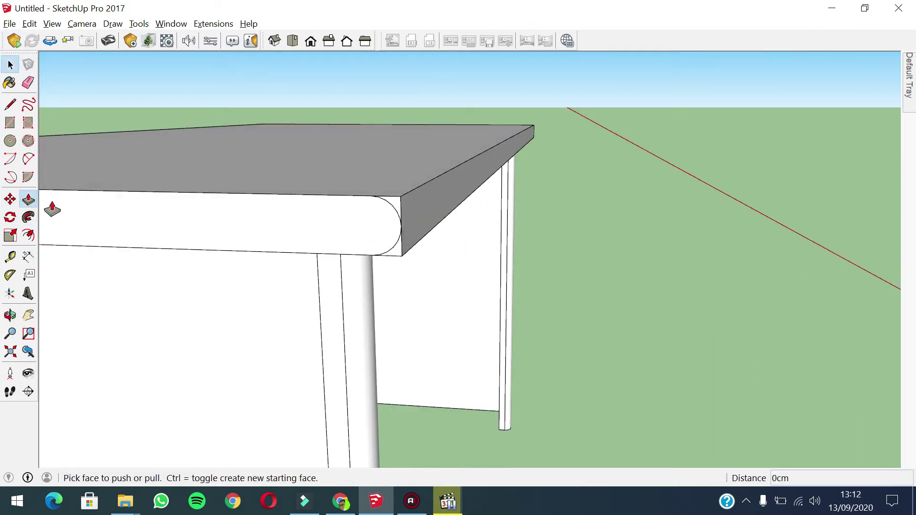
{"action": "left_click", "coordinate": [397, 216]}
{"action": "middle_click_drag", "start_coordinate": [454, 164], "coordinate": [423, 188]}
{"action": "middle_click_drag", "start_coordinate": [524, 102], "coordinate": [522, 132]}
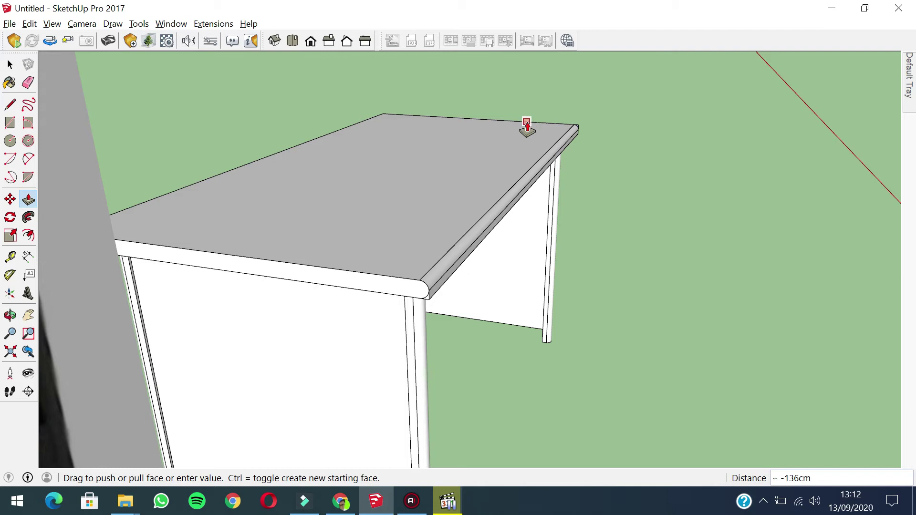
{"action": "left_click", "coordinate": [526, 125]}
Step: Cut away the lower corner piece outside the arc along the same long edge of the tabletop
{"action": "middle_click_drag", "start_coordinate": [544, 127], "coordinate": [430, 219]}
{"action": "scroll", "coordinate": [425, 227], "scroll_direction": "up", "scroll_amount": 1}
{"action": "scroll", "coordinate": [423, 235], "scroll_direction": "up", "scroll_amount": 2}
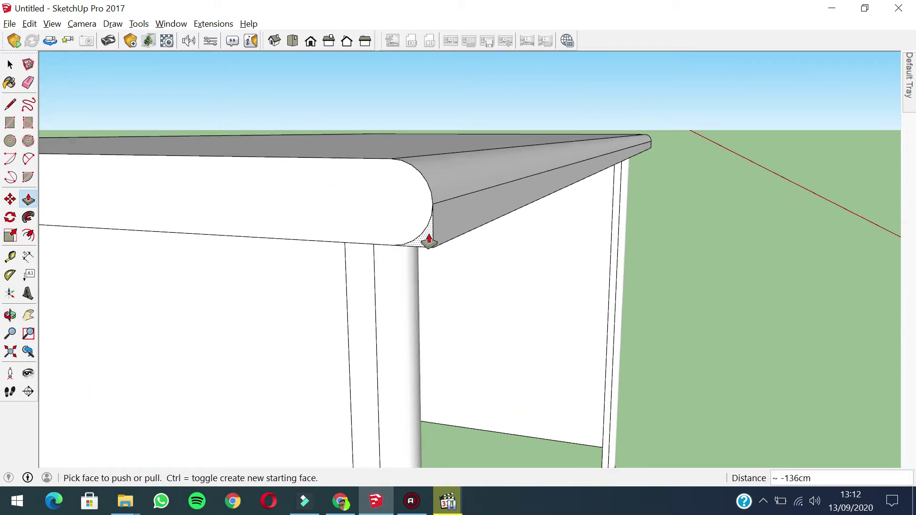
{"action": "scroll", "coordinate": [444, 241], "scroll_direction": "down", "scroll_amount": 5}
{"action": "middle_click_drag", "start_coordinate": [495, 176], "coordinate": [466, 219]}
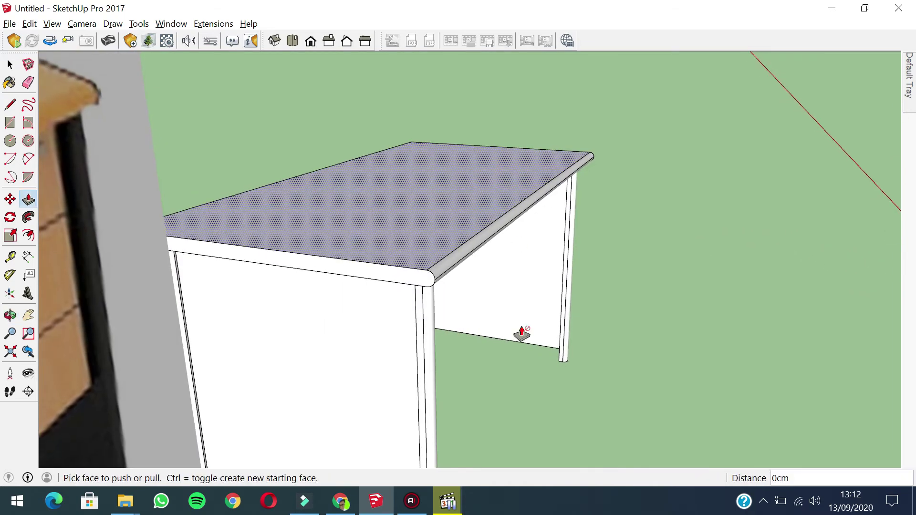
Step: Draw a 3 x 3 cm square at the opposite end of the tabletop's short edge face, starting from its upper corner
{"action": "scroll", "coordinate": [410, 241], "scroll_direction": "down", "scroll_amount": 2}
{"action": "middle_click_drag", "start_coordinate": [403, 260], "coordinate": [334, 277]}
{"action": "scroll", "coordinate": [287, 221], "scroll_direction": "down", "scroll_amount": 2}
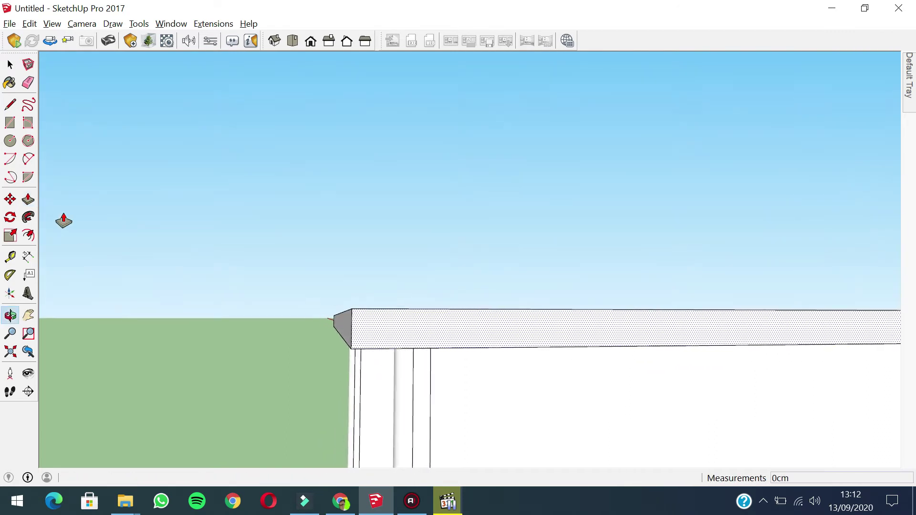
{"action": "left_click", "coordinate": [10, 123]}
{"action": "left_click", "coordinate": [352, 308]}
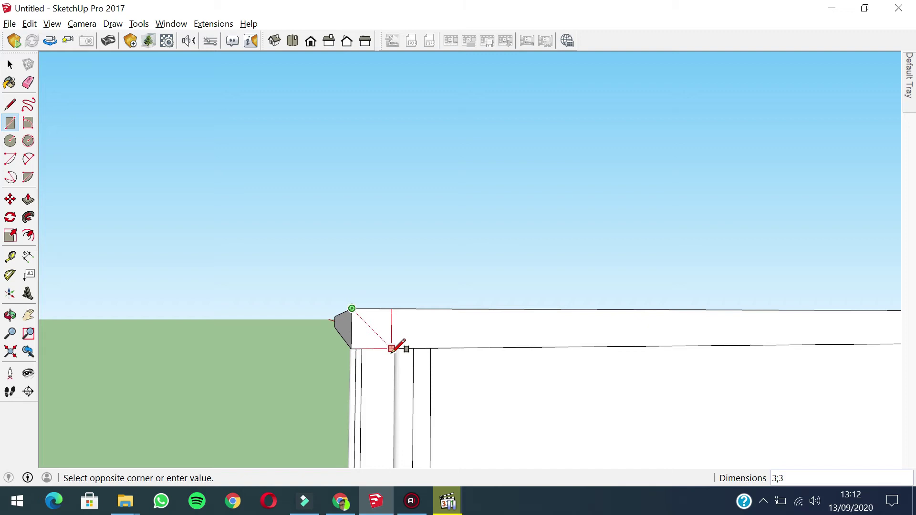
{"action": "scroll", "coordinate": [380, 326], "scroll_direction": "up", "scroll_amount": 1}
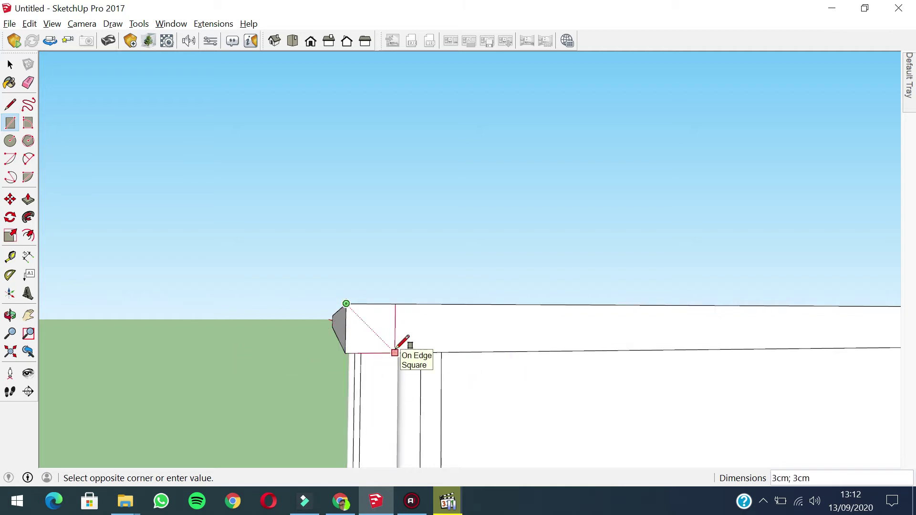
{"action": "type", "text": "3;"}
{"action": "key", "text": "Return"}
{"action": "key", "text": "space"}
{"action": "middle_click_drag", "start_coordinate": [373, 327], "coordinate": [313, 306]}
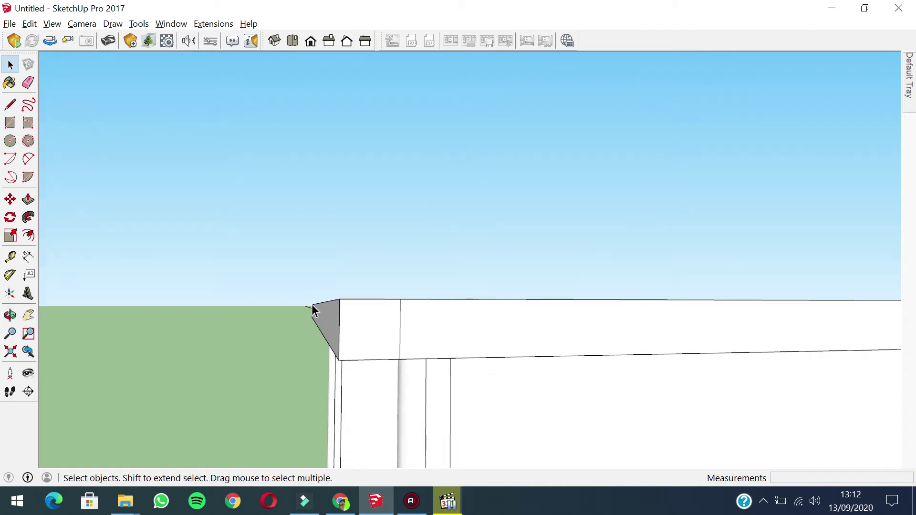
Step: Draw an arc between the midpoints of the new square's upper and lower edges, bulging to the tabletop's corner edge
{"action": "left_click", "coordinate": [29, 160]}
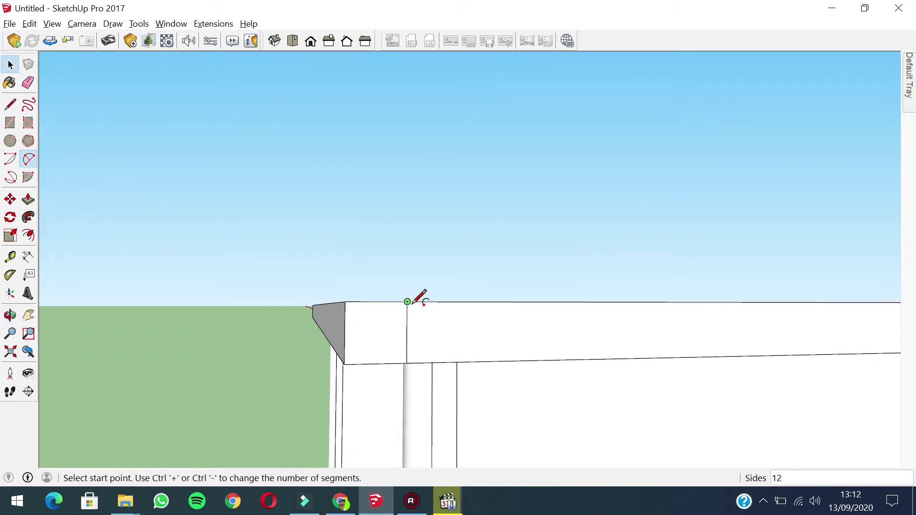
{"action": "left_click", "coordinate": [377, 301]}
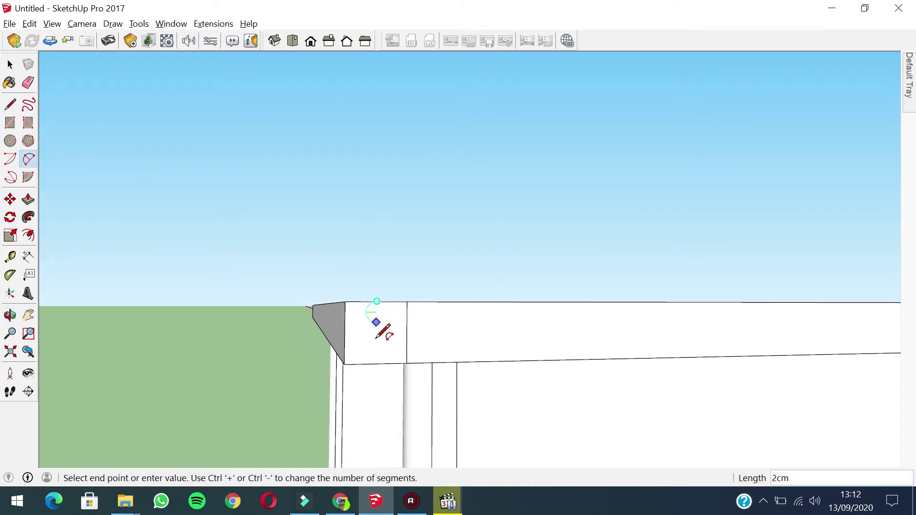
{"action": "left_click", "coordinate": [382, 362]}
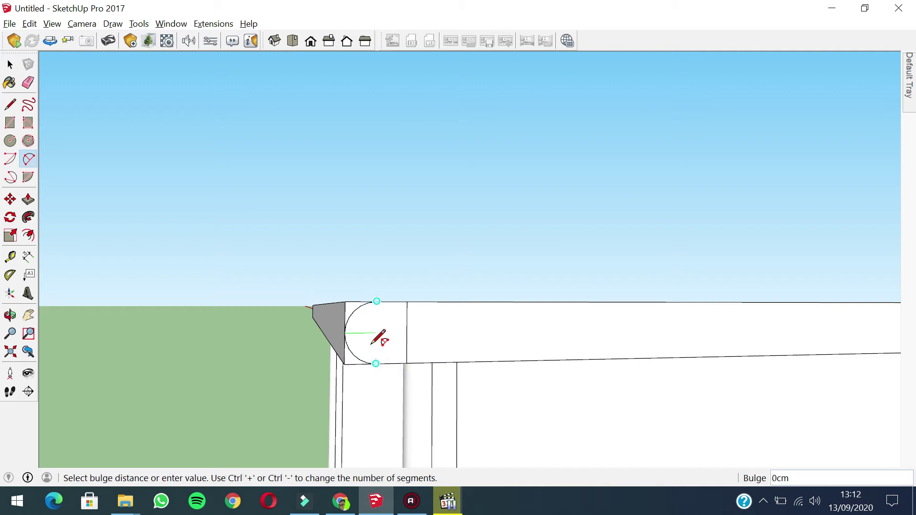
{"action": "left_click", "coordinate": [345, 333]}
{"action": "left_click", "coordinate": [377, 302]}
{"action": "left_click", "coordinate": [376, 364]}
{"action": "left_click", "coordinate": [345, 332]}
{"action": "key", "text": "space"}
Step: Erase the new square's inner vertical line, leaving only the arc on the short edge face
{"action": "mouse_move", "coordinate": [361, 338]}
{"action": "middle_mouse_down"}
{"action": "mouse_move", "coordinate": [411, 344]}
{"action": "mouse_move", "coordinate": [377, 325]}
{"action": "mouse_move", "coordinate": [393, 351]}
{"action": "mouse_move", "coordinate": [414, 341]}
{"action": "mouse_move", "coordinate": [399, 358]}
{"action": "middle_mouse_up"}
{"action": "key", "text": "e"}
{"action": "key", "text": "space"}
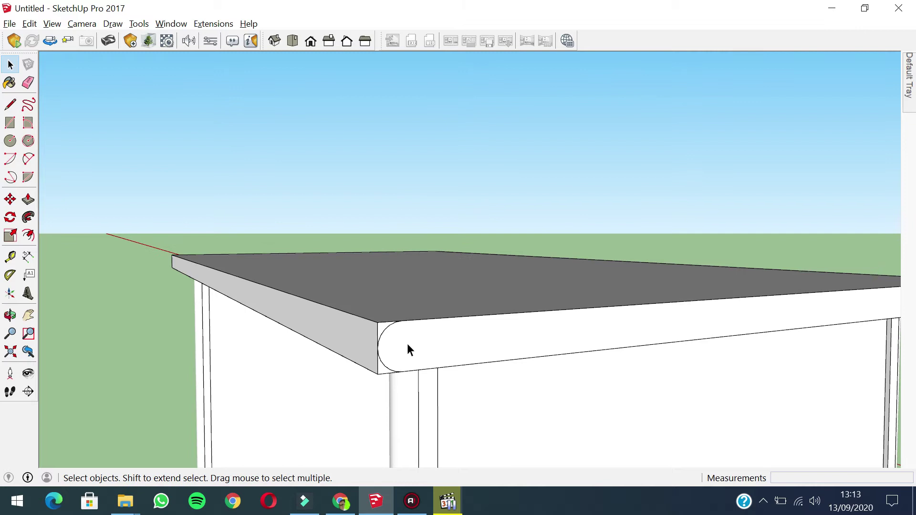
Step: Try to push the upper corner piece outside the new arc 93 cm along the tabletop's second long edge
{"action": "key", "text": "p"}
{"action": "left_click", "coordinate": [383, 334]}
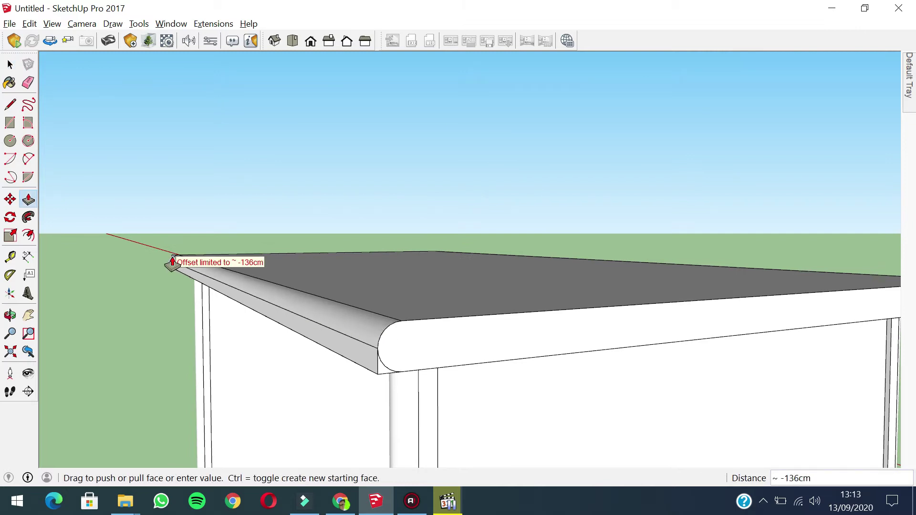
{"action": "middle_click_drag", "start_coordinate": [225, 262], "coordinate": [220, 213]}
{"action": "left_click", "coordinate": [257, 213]}
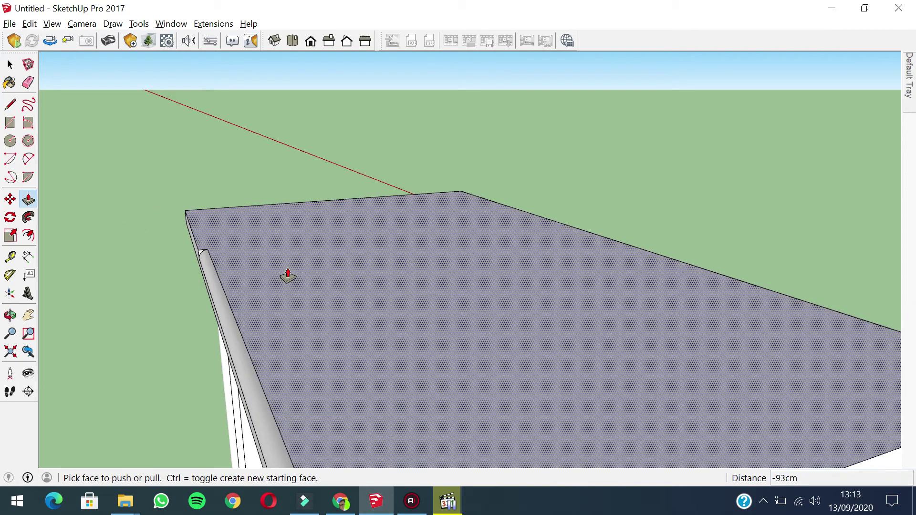
{"action": "middle_click_drag", "start_coordinate": [288, 274], "coordinate": [313, 311]}
{"action": "key", "text": "ctrl+z"}
Step: Push the upper corner piece outside the new arc about 136 cm along the tabletop's second long edge
{"action": "left_click", "coordinate": [378, 453]}
{"action": "middle_click_drag", "start_coordinate": [378, 453], "coordinate": [407, 444]}
{"action": "scroll", "coordinate": [407, 443], "scroll_direction": "up", "scroll_amount": 1}
{"action": "scroll", "coordinate": [396, 459], "scroll_direction": "up", "scroll_amount": 1}
{"action": "left_click", "coordinate": [389, 453]}
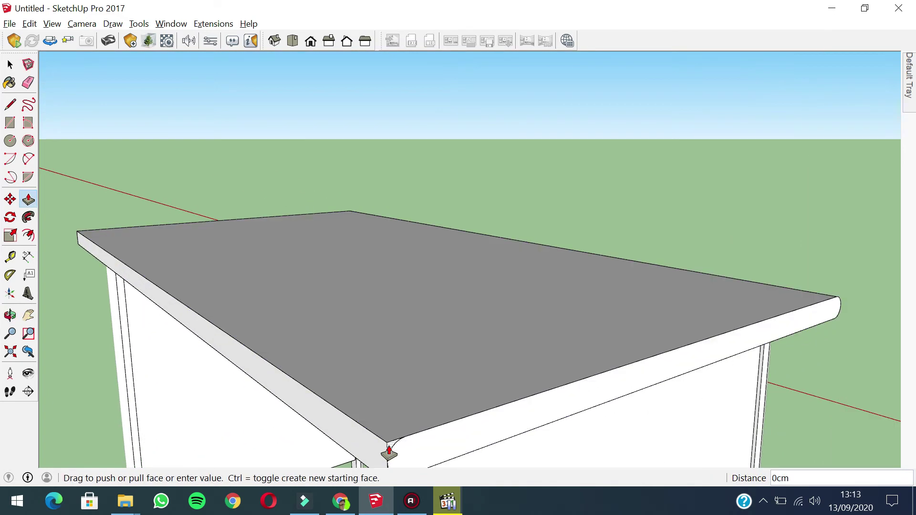
{"action": "left_click", "coordinate": [152, 229]}
Step: Cut away the lower corner piece outside the new arc along the full length of the tabletop's second long edge
{"action": "scroll", "coordinate": [294, 300], "scroll_direction": "down", "scroll_amount": 2}
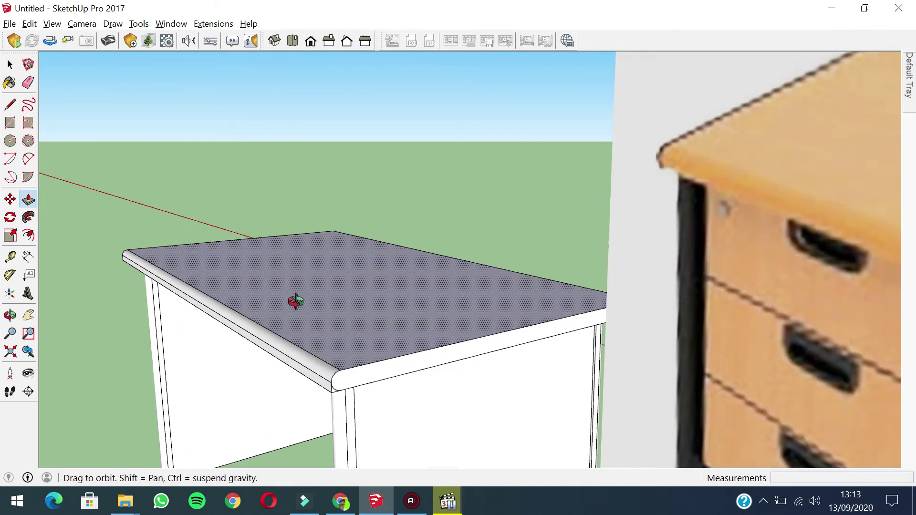
{"action": "middle_click_drag", "start_coordinate": [295, 301], "coordinate": [302, 278]}
{"action": "scroll", "coordinate": [304, 319], "scroll_direction": "down", "scroll_amount": 1}
{"action": "scroll", "coordinate": [304, 319], "scroll_direction": "up", "scroll_amount": 4}
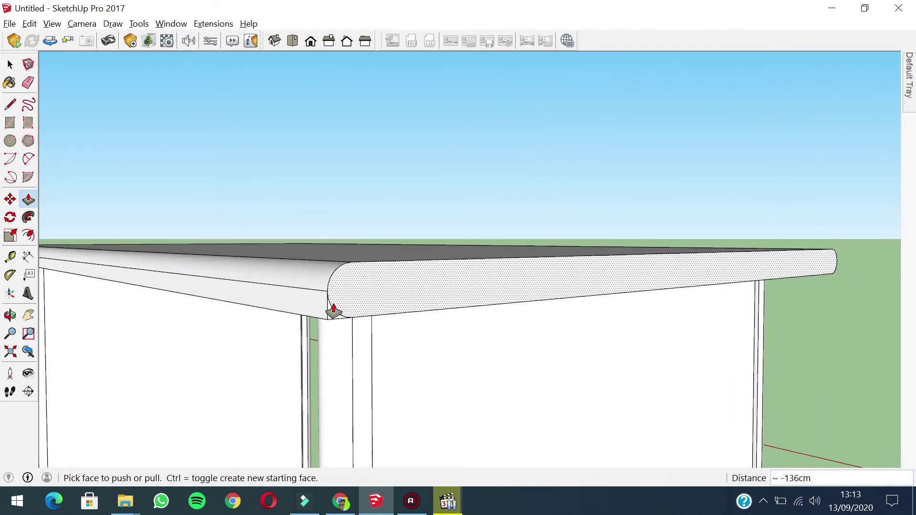
{"action": "left_click", "coordinate": [328, 321]}
{"action": "scroll", "coordinate": [346, 304], "scroll_direction": "down", "scroll_amount": 2}
{"action": "scroll", "coordinate": [346, 304], "scroll_direction": "down", "scroll_amount": 2}
{"action": "middle_click_drag", "start_coordinate": [346, 306], "coordinate": [430, 405]}
{"action": "middle_click_drag", "start_coordinate": [430, 406], "coordinate": [535, 305], "text": "shift"}
{"action": "scroll", "coordinate": [460, 282], "scroll_direction": "down", "scroll_amount": 2}
{"action": "middle_click_drag", "start_coordinate": [442, 239], "coordinate": [844, 272]}
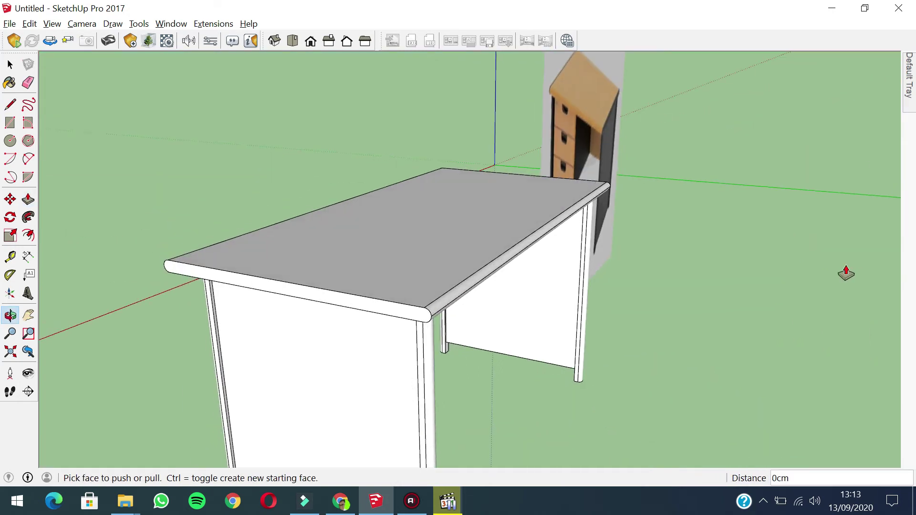
{"action": "mouse_move", "coordinate": [362, 268]}
{"action": "middle_mouse_down"}
{"action": "mouse_move", "coordinate": [480, 307]}
{"action": "mouse_move", "coordinate": [422, 262]}
{"action": "mouse_move", "coordinate": [575, 211]}
{"action": "mouse_move", "coordinate": [652, 236]}
{"action": "mouse_move", "coordinate": [364, 281]}
{"action": "middle_mouse_up"}
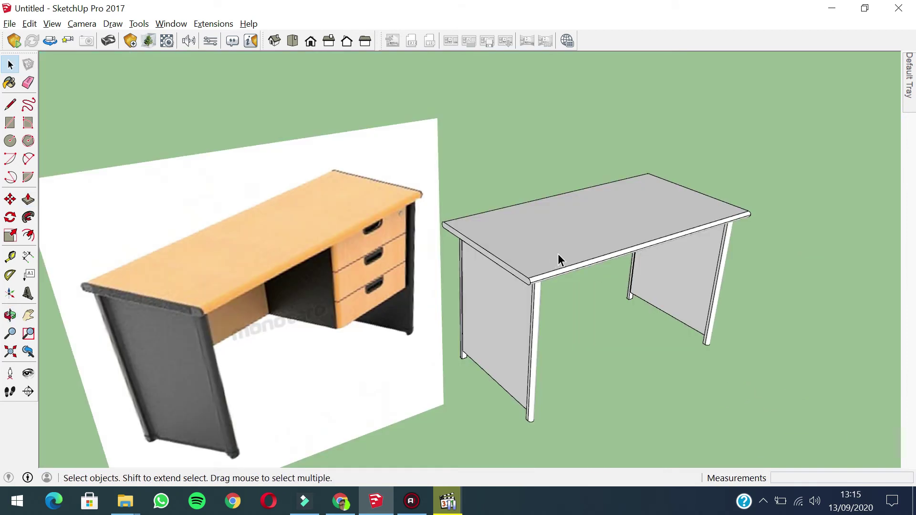
Step: Select all of the tabletop's connected geometry and make it a group
{"action": "scroll", "coordinate": [585, 238], "scroll_direction": "up", "scroll_amount": 1}
{"action": "middle_click_drag", "start_coordinate": [585, 239], "coordinate": [547, 258], "text": "shift"}
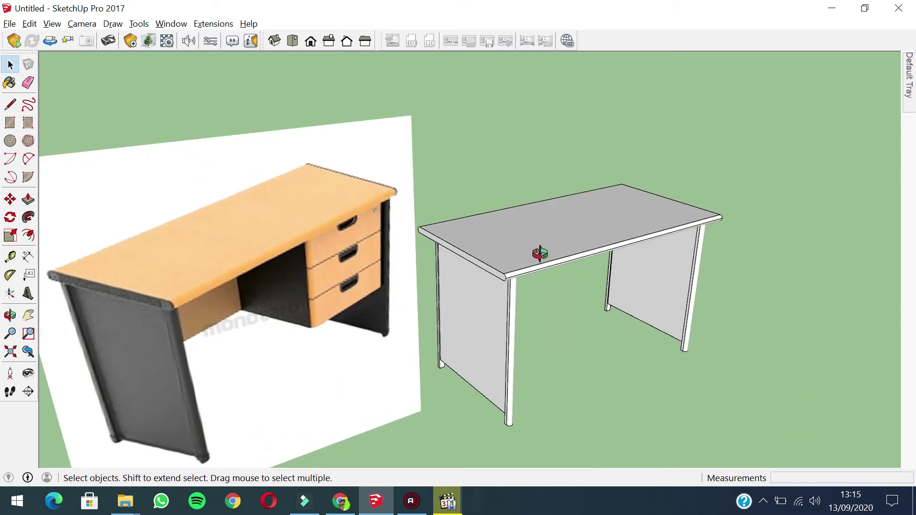
{"action": "triple_click", "coordinate": [534, 237]}
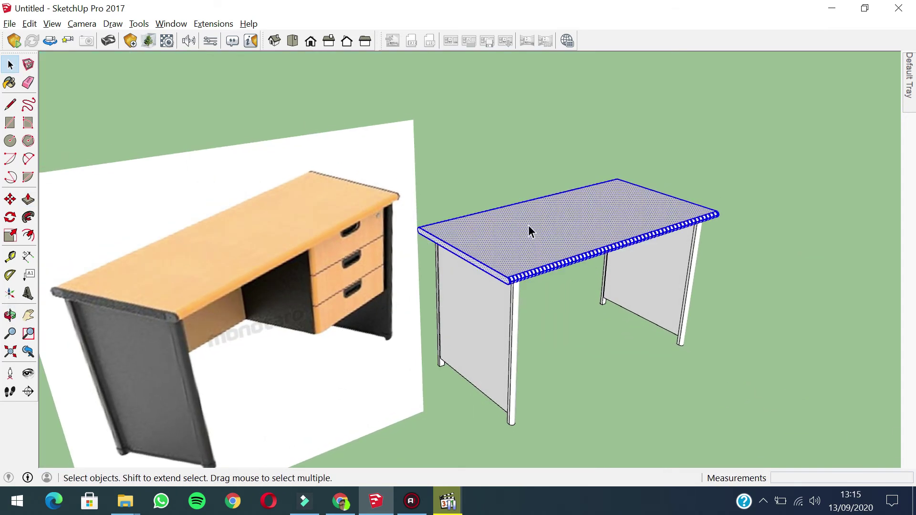
{"action": "right_click", "coordinate": [529, 226]}
{"action": "left_click", "coordinate": [591, 340]}
{"action": "middle_click_drag", "start_coordinate": [634, 379], "coordinate": [596, 296]}
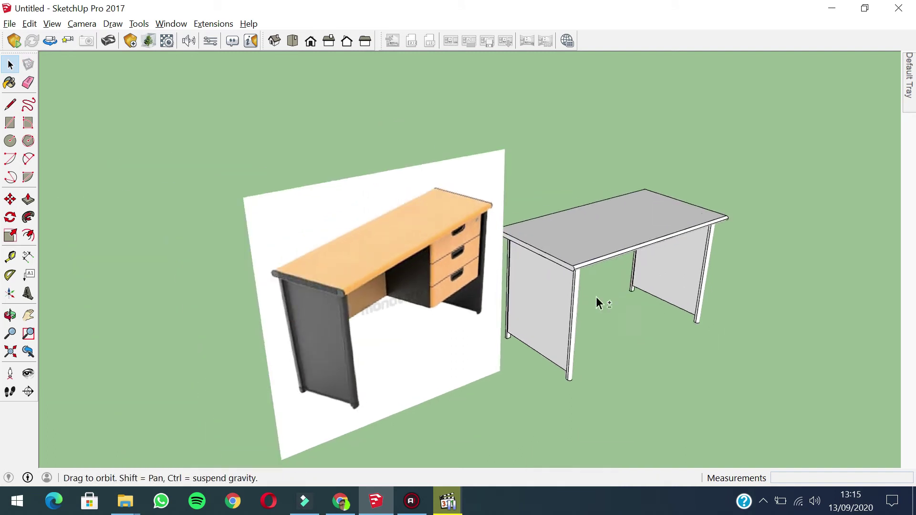
Step: Examine the dark trim along the tabletop's short edges in the reference photo and compare it with the model
{"action": "scroll", "coordinate": [350, 265], "scroll_direction": "up", "scroll_amount": 5}
{"action": "scroll", "coordinate": [340, 279], "scroll_direction": "up", "scroll_amount": 3}
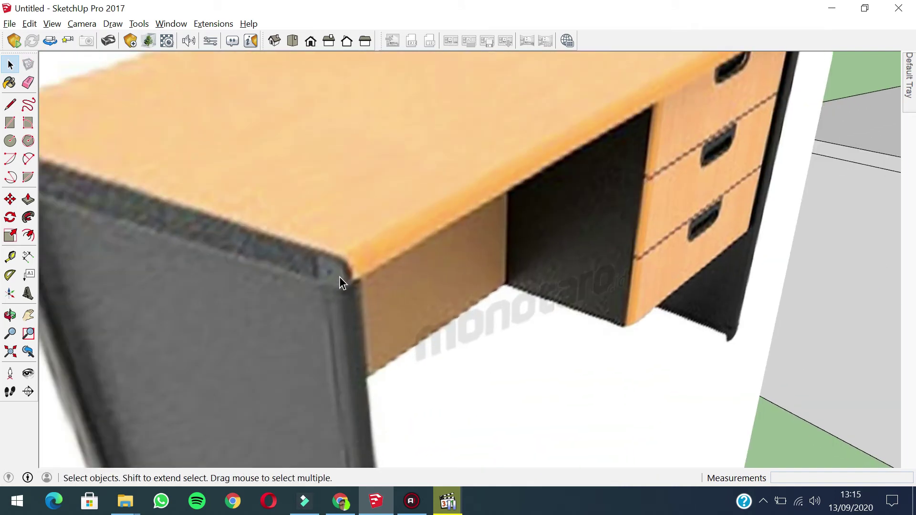
{"action": "scroll", "coordinate": [353, 262], "scroll_direction": "down", "scroll_amount": 2}
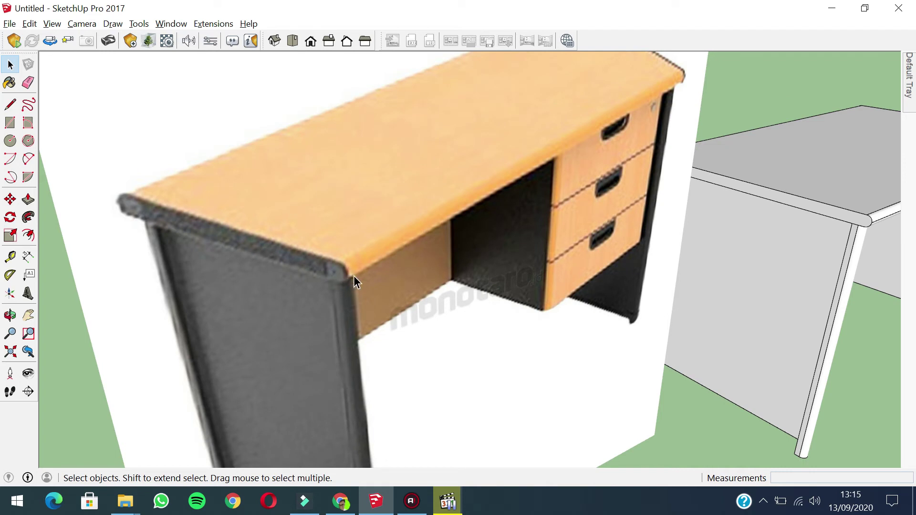
{"action": "scroll", "coordinate": [342, 271], "scroll_direction": "down", "scroll_amount": 1}
{"action": "scroll", "coordinate": [294, 268], "scroll_direction": "down", "scroll_amount": 2}
{"action": "mouse_move", "coordinate": [340, 264]}
{"action": "middle_mouse_down"}
{"action": "mouse_move", "coordinate": [328, 272]}
{"action": "mouse_move", "coordinate": [340, 262]}
{"action": "mouse_move", "coordinate": [312, 251]}
{"action": "mouse_move", "coordinate": [434, 225]}
{"action": "mouse_move", "coordinate": [537, 217]}
{"action": "middle_mouse_up"}
{"action": "scroll", "coordinate": [434, 226], "scroll_direction": "up", "scroll_amount": 2}
{"action": "scroll", "coordinate": [481, 225], "scroll_direction": "up", "scroll_amount": 2}
{"action": "scroll", "coordinate": [459, 251], "scroll_direction": "down", "scroll_amount": 3}
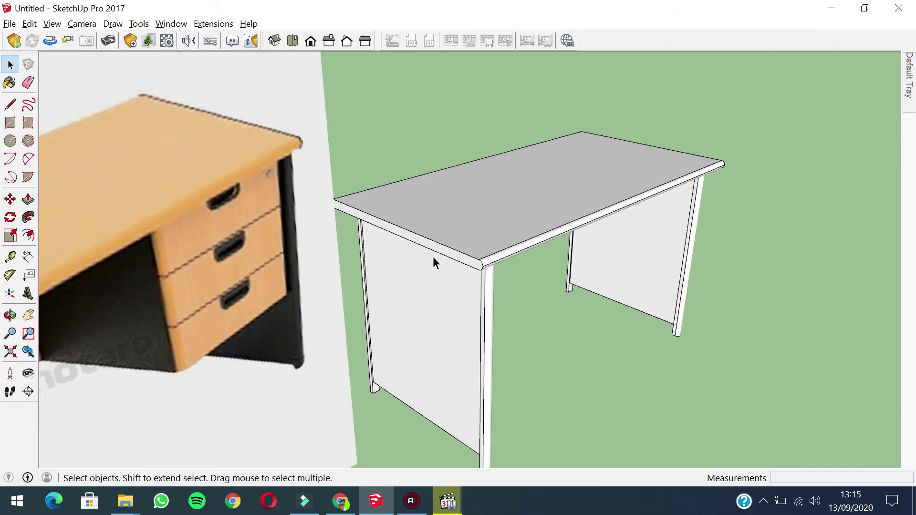
{"action": "middle_click_drag", "start_coordinate": [433, 257], "coordinate": [580, 208]}
{"action": "scroll", "coordinate": [540, 202], "scroll_direction": "down", "scroll_amount": 1}
{"action": "mouse_move", "coordinate": [666, 183]}
{"action": "middle_mouse_down"}
{"action": "mouse_move", "coordinate": [548, 234]}
{"action": "mouse_move", "coordinate": [608, 203]}
{"action": "middle_mouse_up"}
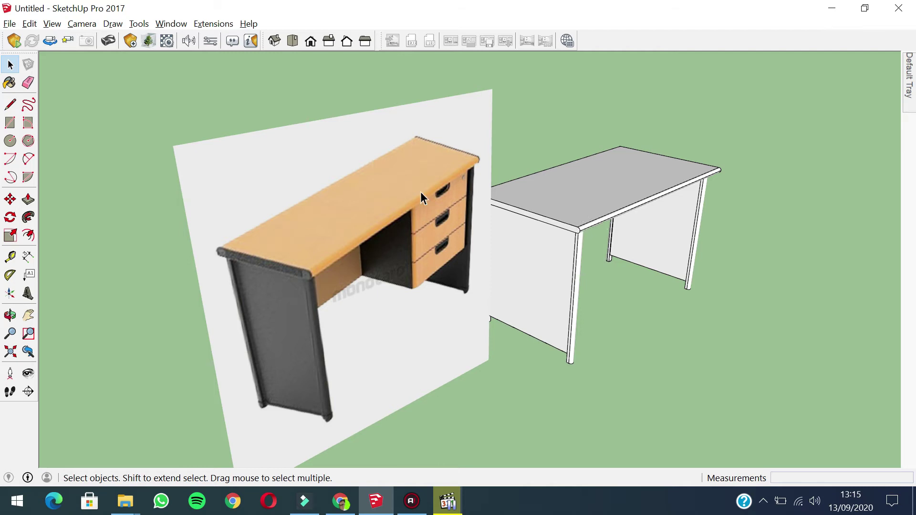
{"action": "middle_click_drag", "start_coordinate": [494, 169], "coordinate": [554, 199]}
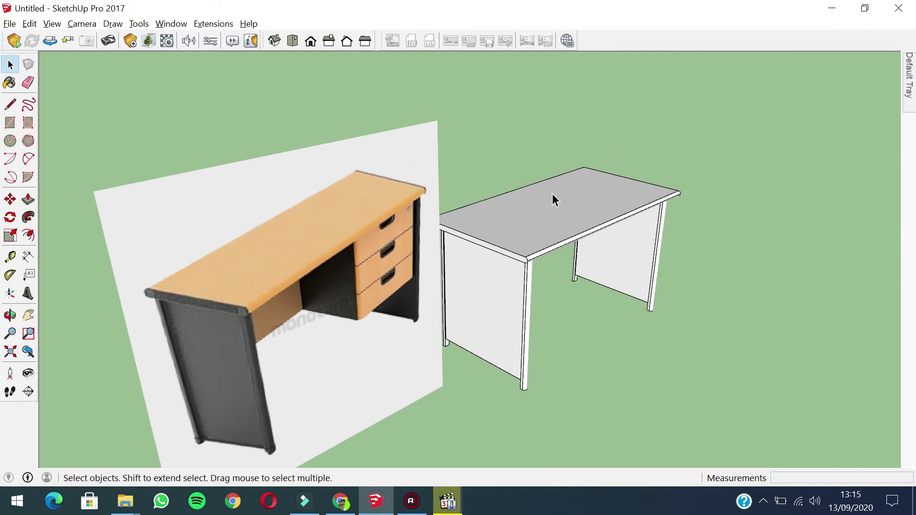
Step: Inside the tabletop group, pull the short end face out 2 cm as a separate edge strip with a new starting face
{"action": "scroll", "coordinate": [505, 262], "scroll_direction": "up", "scroll_amount": 2}
{"action": "scroll", "coordinate": [505, 261], "scroll_direction": "up", "scroll_amount": 4}
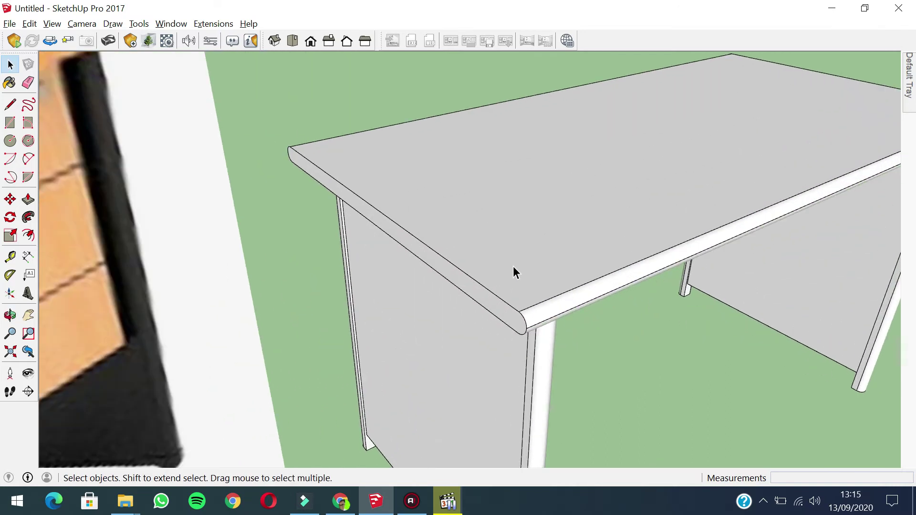
{"action": "double_click", "coordinate": [513, 266]}
{"action": "key", "text": "p"}
{"action": "left_click", "coordinate": [472, 308]}
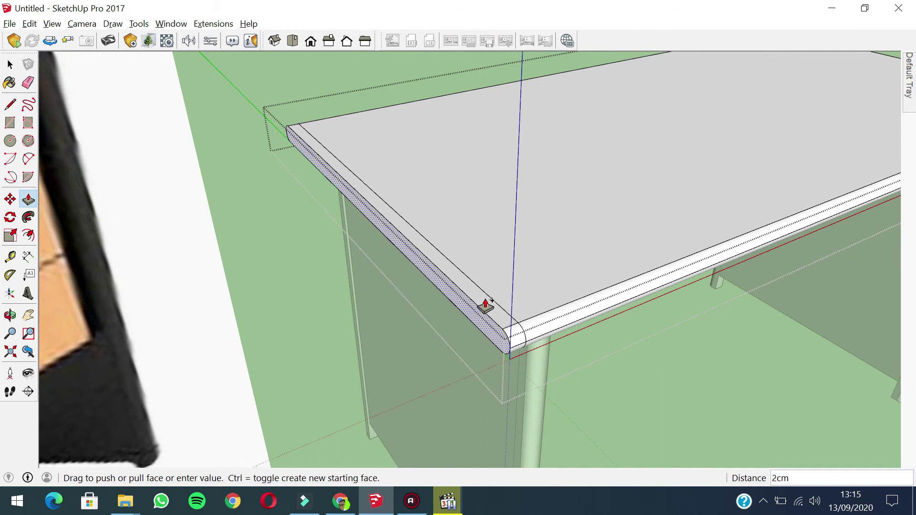
{"action": "left_click", "coordinate": [483, 306]}
{"action": "key", "text": "space"}
{"action": "scroll", "coordinate": [456, 267], "scroll_direction": "down", "scroll_amount": 3}
{"action": "scroll", "coordinate": [471, 262], "scroll_direction": "up", "scroll_amount": 5}
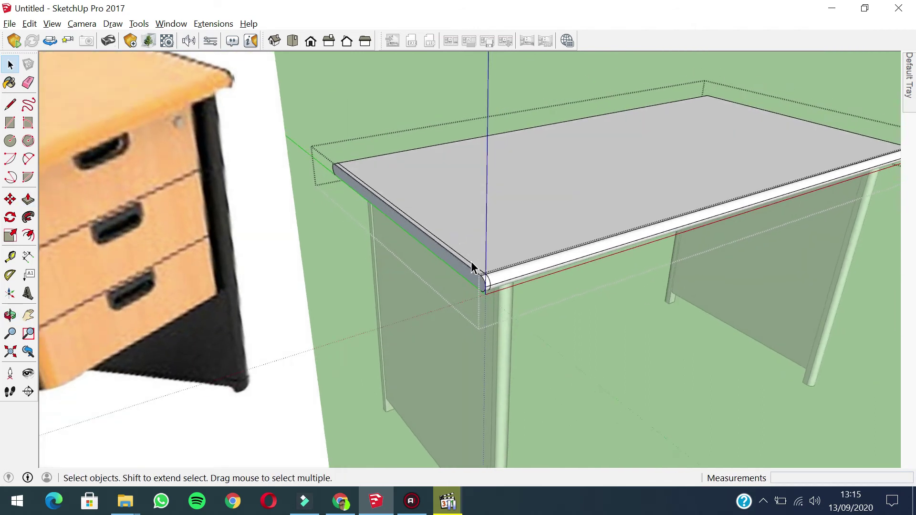
{"action": "scroll", "coordinate": [491, 262], "scroll_direction": "down", "scroll_amount": 2}
{"action": "middle_click_drag", "start_coordinate": [491, 262], "coordinate": [488, 304]}
{"action": "scroll", "coordinate": [493, 241], "scroll_direction": "up", "scroll_amount": 3}
{"action": "scroll", "coordinate": [464, 190], "scroll_direction": "down", "scroll_amount": 3}
Step: Keep the Default Tray permanently open and expand the materials library
{"action": "middle_click_drag", "start_coordinate": [464, 191], "coordinate": [549, 201]}
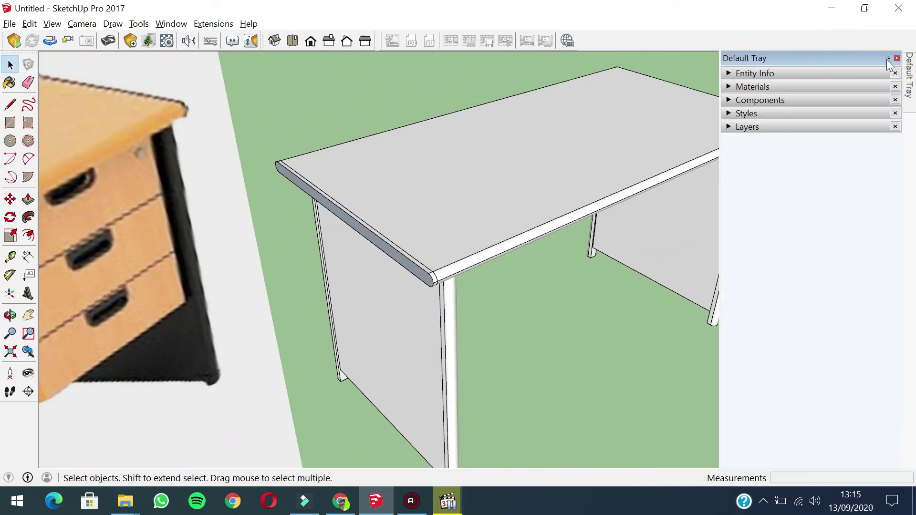
{"action": "left_click", "coordinate": [888, 59]}
{"action": "left_click", "coordinate": [759, 87]}
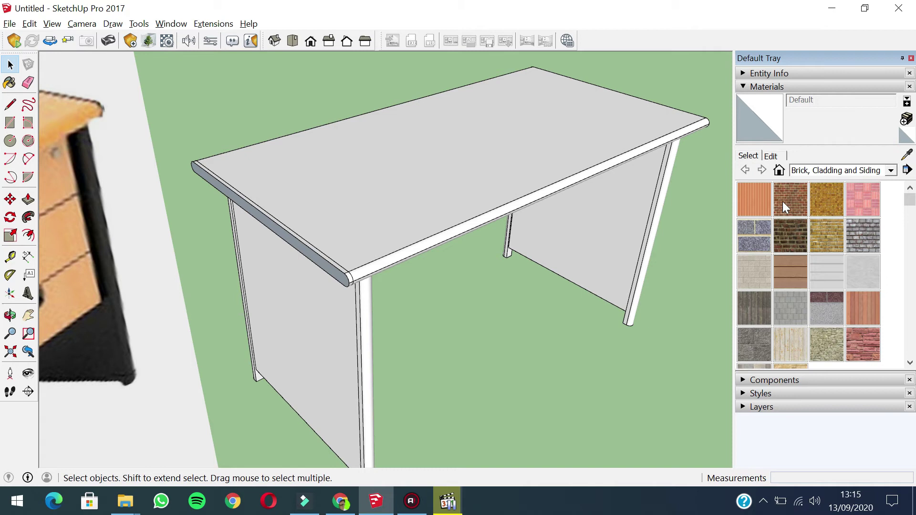
Step: Try painting the tabletop group with the Beadboard material, and undo the paint
{"action": "left_click", "coordinate": [754, 199]}
{"action": "left_click", "coordinate": [447, 205]}
{"action": "scroll", "coordinate": [343, 260], "scroll_direction": "up", "scroll_amount": 5}
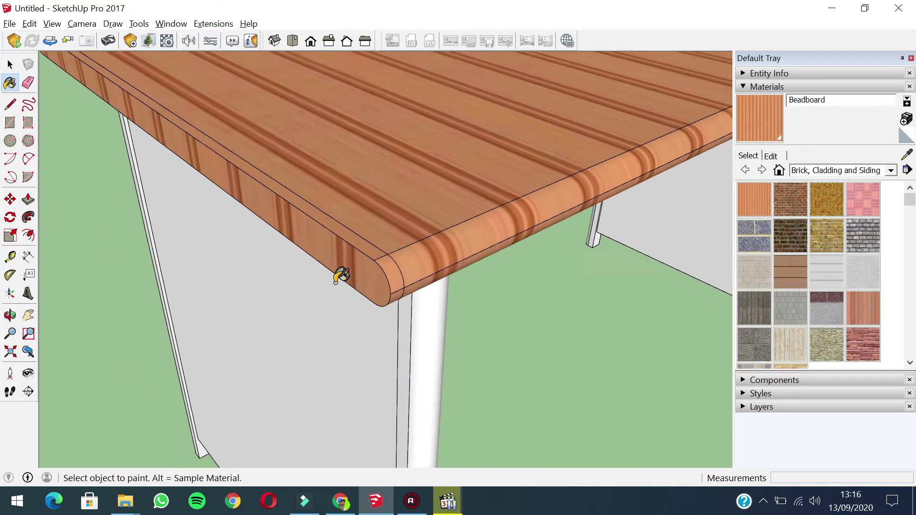
{"action": "scroll", "coordinate": [428, 225], "scroll_direction": "down", "scroll_amount": 5}
{"action": "scroll", "coordinate": [423, 241], "scroll_direction": "up", "scroll_amount": 4}
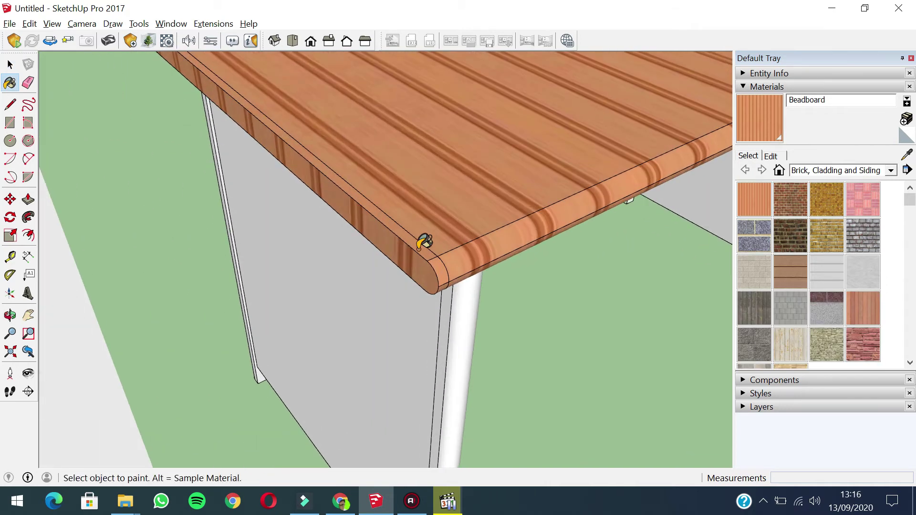
{"action": "scroll", "coordinate": [420, 239], "scroll_direction": "down", "scroll_amount": 5}
{"action": "key", "text": "ctrl+z"}
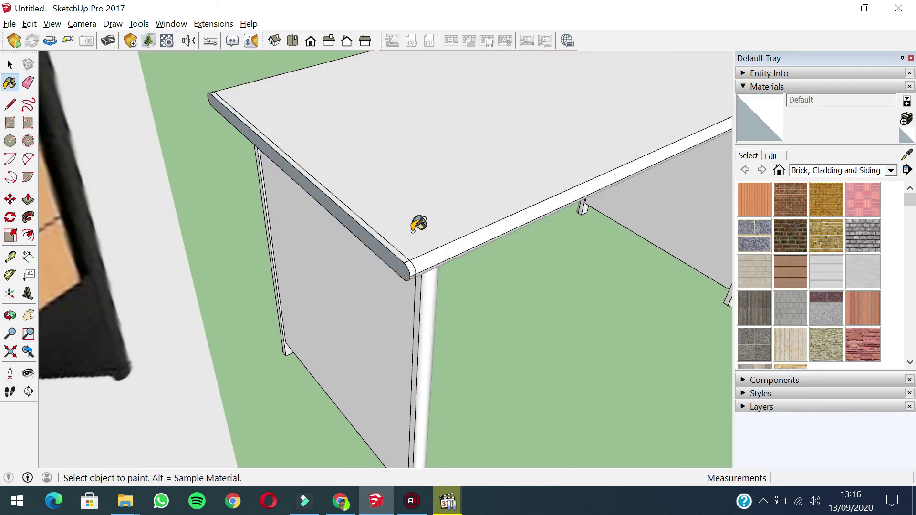
Step: Undo the edge strip pulled out of the tabletop's short end and select the tabletop group
{"action": "key", "text": "space"}
{"action": "scroll", "coordinate": [407, 250], "scroll_direction": "up", "scroll_amount": 2}
{"action": "scroll", "coordinate": [442, 234], "scroll_direction": "down", "scroll_amount": 3}
{"action": "scroll", "coordinate": [458, 241], "scroll_direction": "up", "scroll_amount": 2}
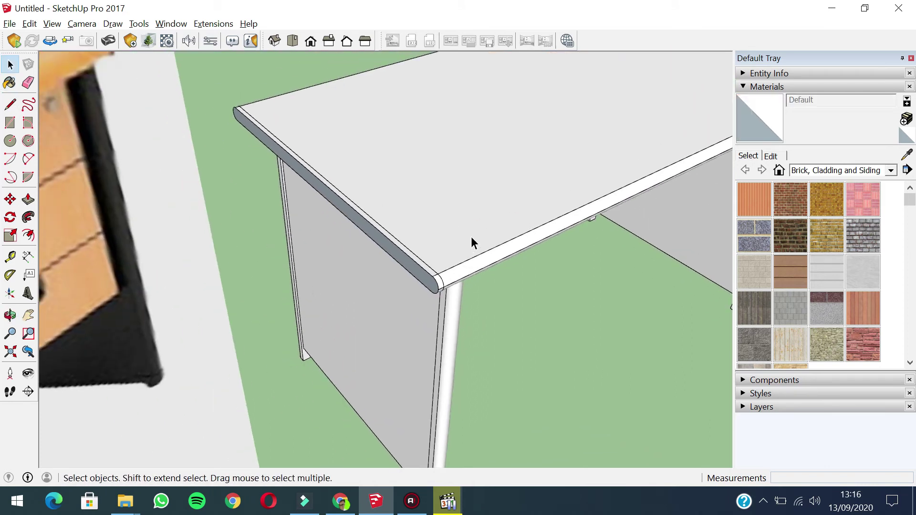
{"action": "scroll", "coordinate": [462, 227], "scroll_direction": "down", "scroll_amount": 6}
{"action": "double_click", "coordinate": [447, 205]}
{"action": "scroll", "coordinate": [453, 216], "scroll_direction": "up", "scroll_amount": 3}
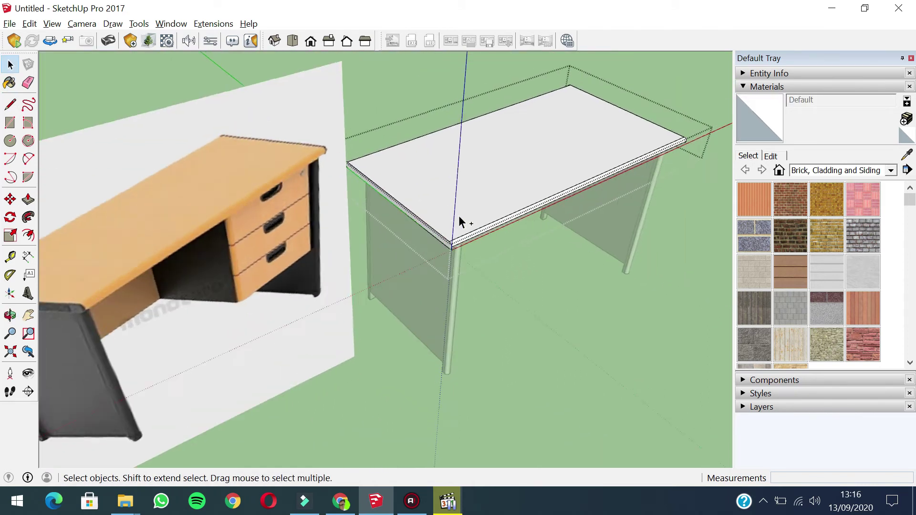
{"action": "scroll", "coordinate": [453, 217], "scroll_direction": "down", "scroll_amount": 4}
{"action": "key", "text": "Escape"}
{"action": "middle_click_drag", "start_coordinate": [446, 217], "coordinate": [460, 195]}
{"action": "left_click", "coordinate": [480, 208]}
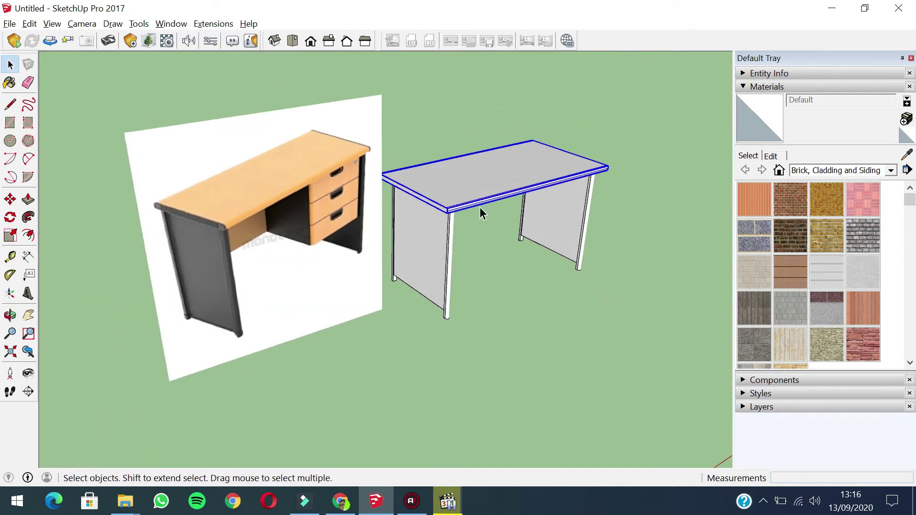
Step: Open the tabletop group, copy its rounded short end face, and close the group
{"action": "scroll", "coordinate": [465, 184], "scroll_direction": "up", "scroll_amount": 5}
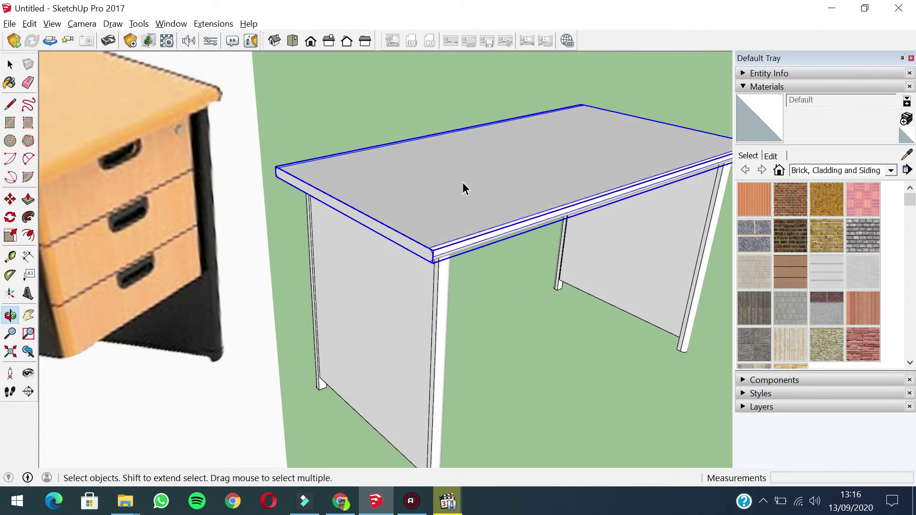
{"action": "middle_click_drag", "start_coordinate": [462, 182], "coordinate": [447, 222]}
{"action": "scroll", "coordinate": [495, 192], "scroll_direction": "down", "scroll_amount": 2}
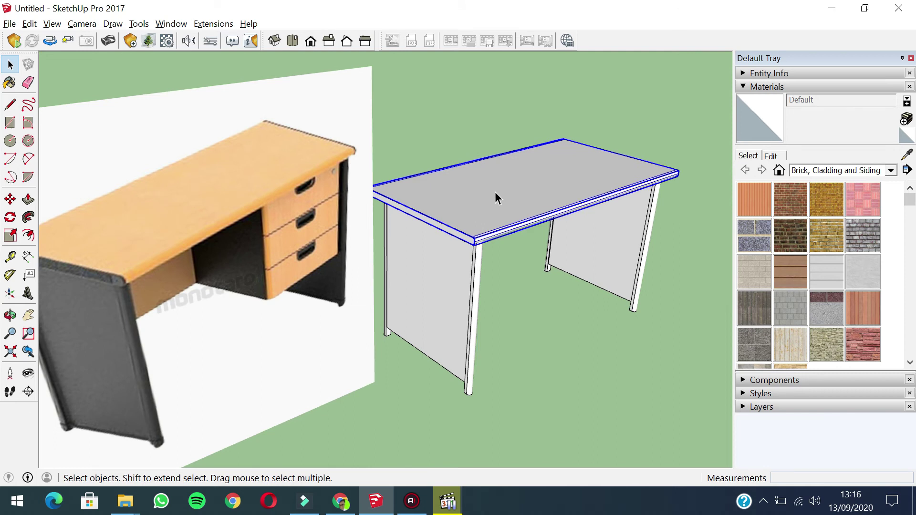
{"action": "double_click", "coordinate": [495, 192]}
{"action": "scroll", "coordinate": [479, 222], "scroll_direction": "up", "scroll_amount": 4}
{"action": "scroll", "coordinate": [479, 221], "scroll_direction": "up", "scroll_amount": 3}
{"action": "left_click", "coordinate": [399, 205]}
{"action": "middle_click_drag", "start_coordinate": [399, 200], "coordinate": [399, 152]}
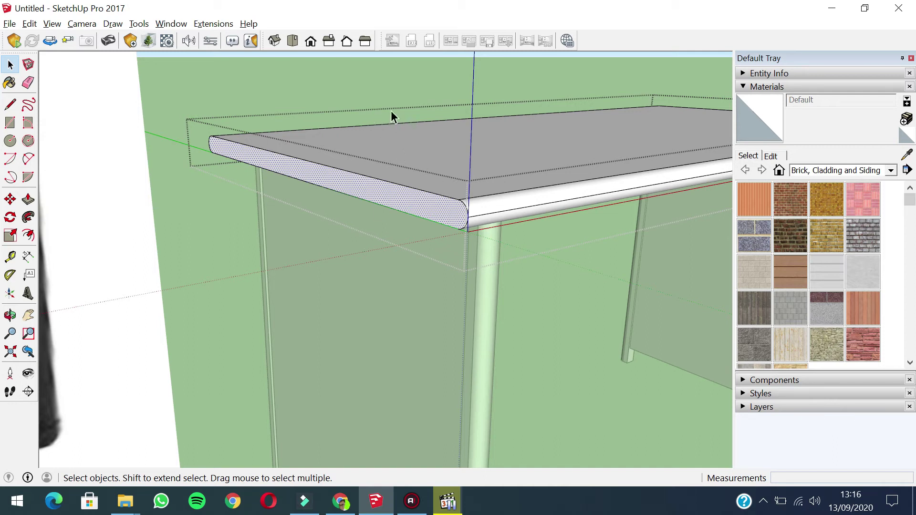
{"action": "scroll", "coordinate": [346, 154], "scroll_direction": "down", "scroll_amount": 2}
{"action": "scroll", "coordinate": [346, 153], "scroll_direction": "down", "scroll_amount": 2}
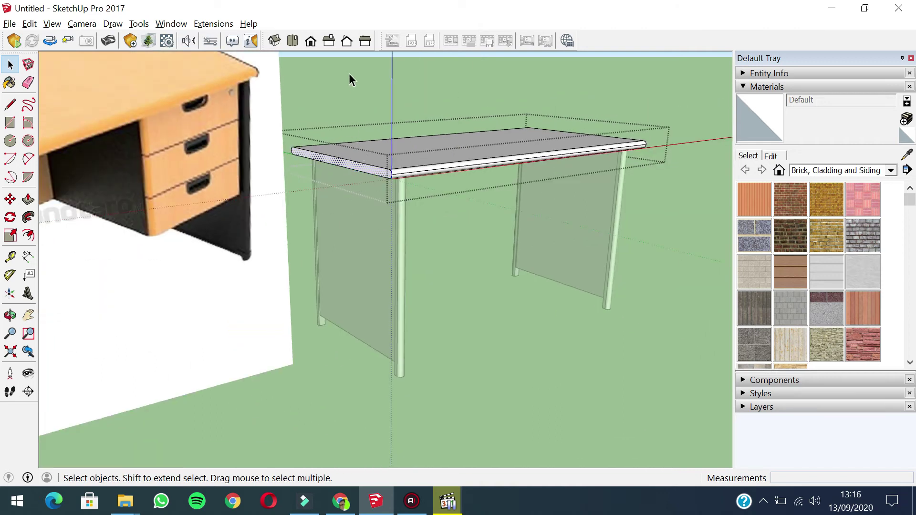
{"action": "scroll", "coordinate": [348, 73], "scroll_direction": "down", "scroll_amount": 2}
{"action": "left_click", "coordinate": [399, 73]}
Step: Paste the copied end face outside the group, aligned to the lower front corner of the tabletop's short end
{"action": "scroll", "coordinate": [387, 114], "scroll_direction": "up", "scroll_amount": 3}
{"action": "mouse_move", "coordinate": [374, 194]}
{"action": "middle_mouse_down"}
{"action": "mouse_move", "coordinate": [391, 213]}
{"action": "mouse_move", "coordinate": [413, 210]}
{"action": "mouse_move", "coordinate": [422, 239]}
{"action": "mouse_move", "coordinate": [389, 222]}
{"action": "mouse_move", "coordinate": [377, 191]}
{"action": "middle_mouse_up"}
{"action": "scroll", "coordinate": [422, 239], "scroll_direction": "up", "scroll_amount": 3}
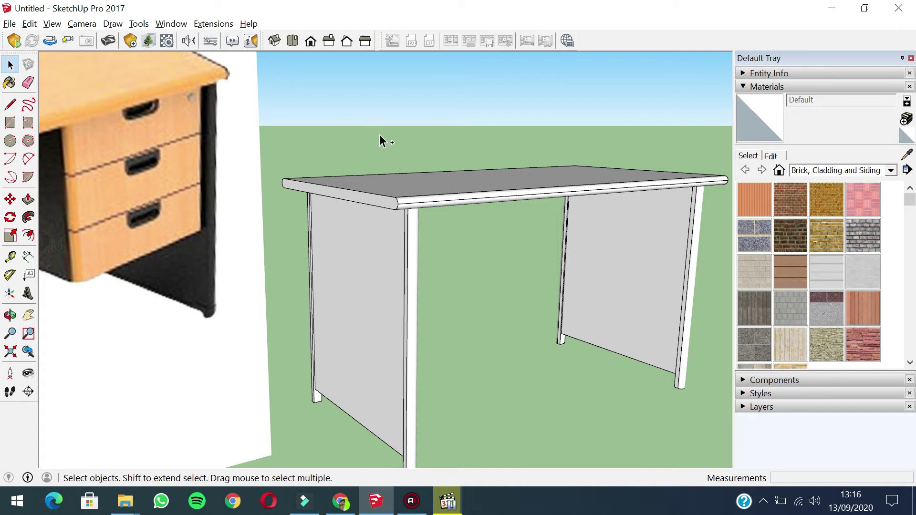
{"action": "key", "text": "ctrl+v"}
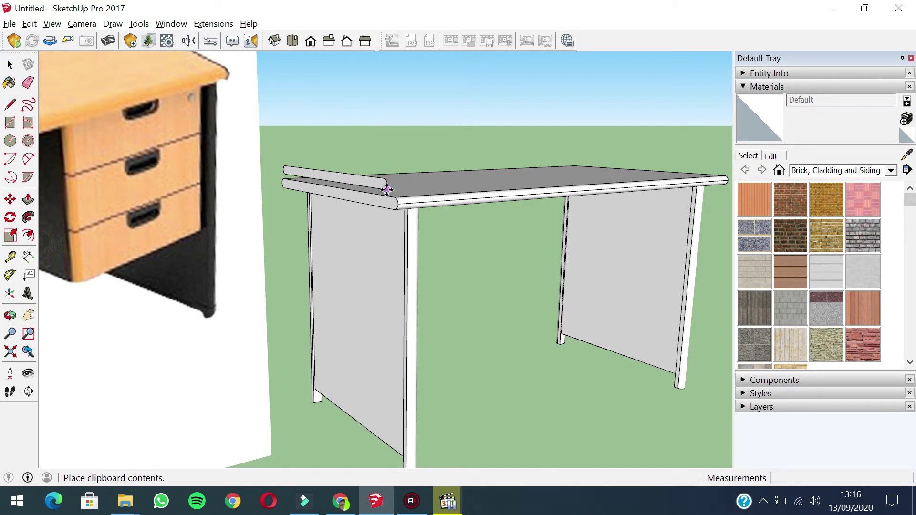
{"action": "scroll", "coordinate": [394, 195], "scroll_direction": "up", "scroll_amount": 2}
{"action": "scroll", "coordinate": [407, 228], "scroll_direction": "up", "scroll_amount": 2}
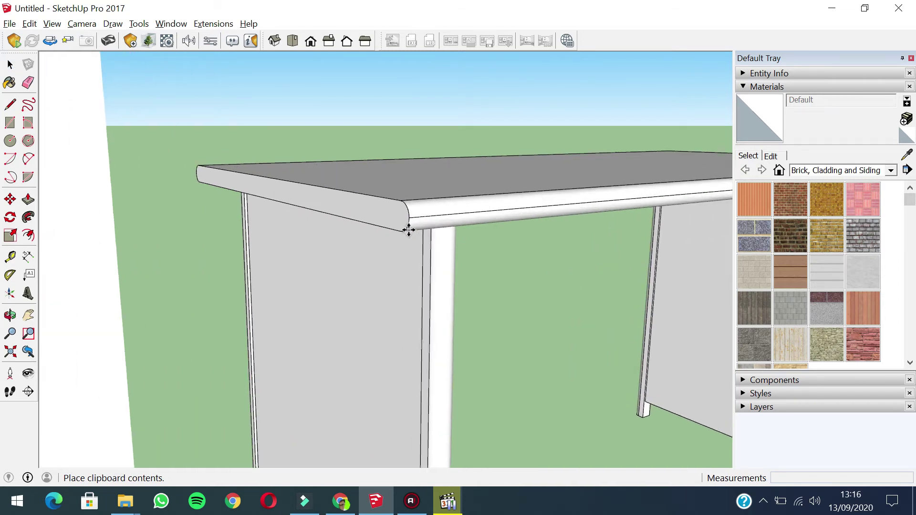
{"action": "left_click", "coordinate": [406, 234]}
{"action": "key", "text": "space"}
Step: Push/Pull the pasted end face outward 1 cm to form a separate edge strip
{"action": "scroll", "coordinate": [423, 213], "scroll_direction": "down", "scroll_amount": 3}
{"action": "middle_click_drag", "start_coordinate": [416, 226], "coordinate": [391, 246]}
{"action": "scroll", "coordinate": [402, 239], "scroll_direction": "up", "scroll_amount": 2}
{"action": "scroll", "coordinate": [400, 243], "scroll_direction": "up", "scroll_amount": 1}
{"action": "key", "text": "p"}
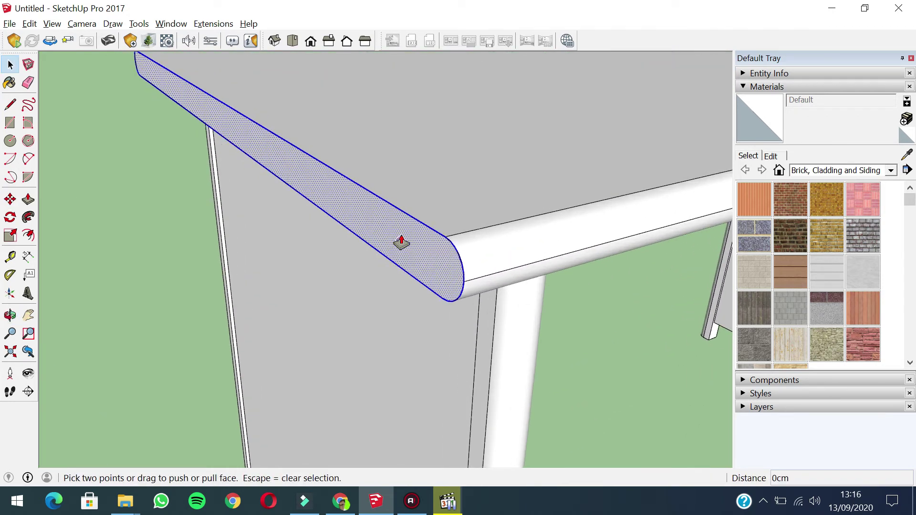
{"action": "left_click", "coordinate": [409, 245]}
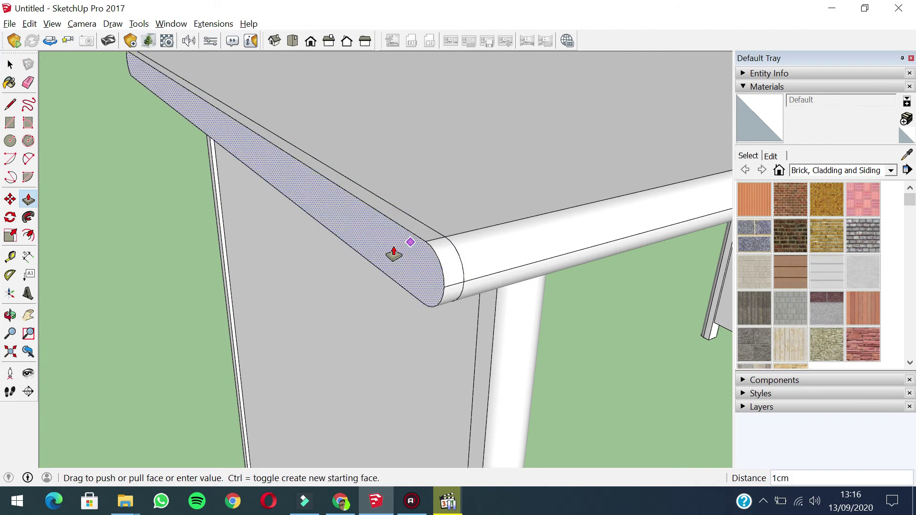
{"action": "left_click", "coordinate": [394, 254]}
{"action": "key", "text": "space"}
Step: Select the whole edge strip and make it a group
{"action": "scroll", "coordinate": [414, 243], "scroll_direction": "down", "scroll_amount": 6}
{"action": "middle_click_drag", "start_coordinate": [412, 255], "coordinate": [502, 206]}
{"action": "scroll", "coordinate": [503, 206], "scroll_direction": "up", "scroll_amount": 5}
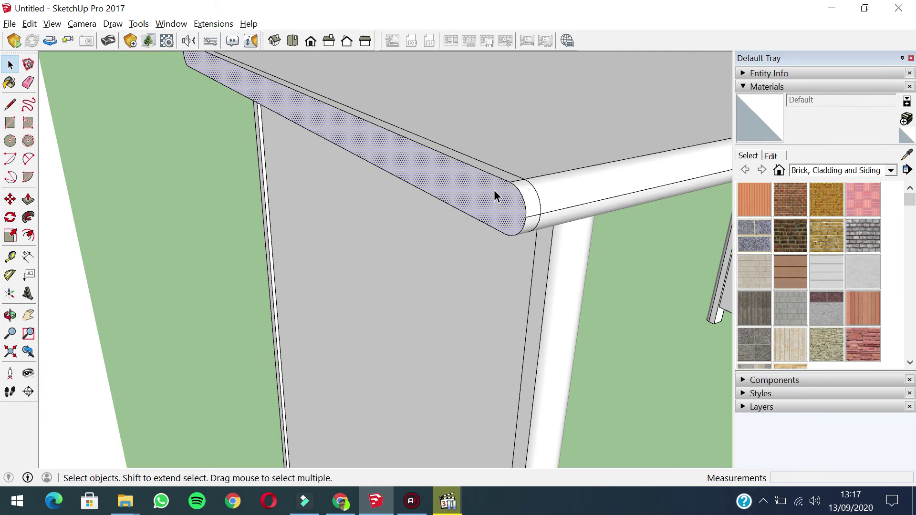
{"action": "double_click", "coordinate": [495, 190]}
{"action": "right_click", "coordinate": [494, 189]}
{"action": "left_click", "coordinate": [535, 306]}
Step: Try painting the tabletop with Beadboard to check that the edge strip is separate, and undo the paint
{"action": "scroll", "coordinate": [508, 265], "scroll_direction": "down", "scroll_amount": 8}
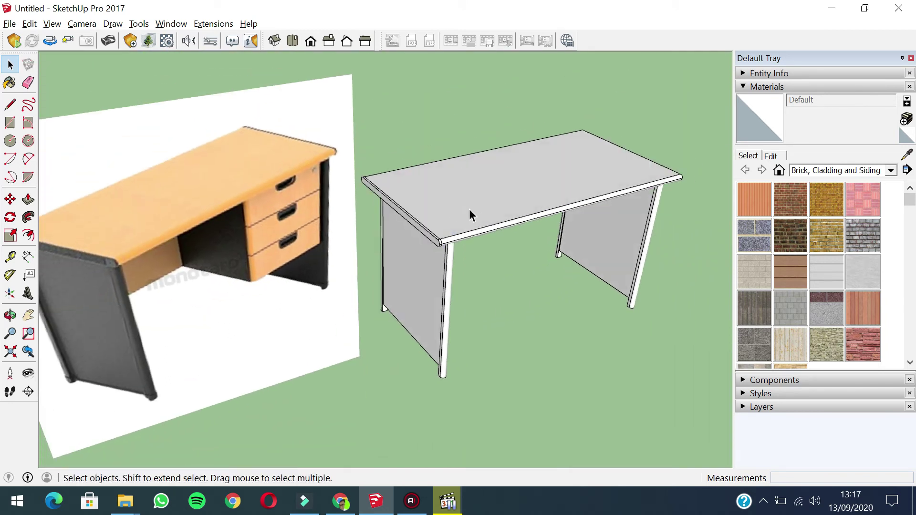
{"action": "scroll", "coordinate": [469, 214], "scroll_direction": "up", "scroll_amount": 2}
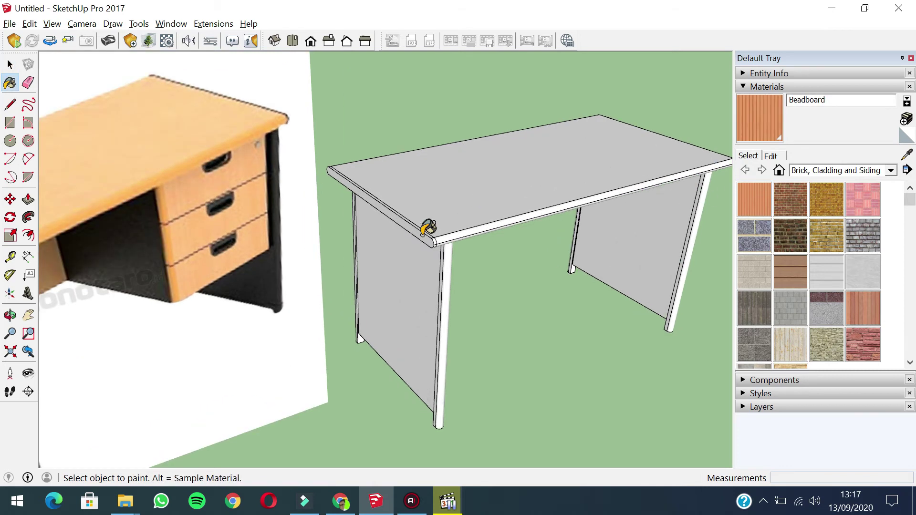
{"action": "left_click", "coordinate": [428, 227]}
{"action": "scroll", "coordinate": [428, 227], "scroll_direction": "up", "scroll_amount": 5}
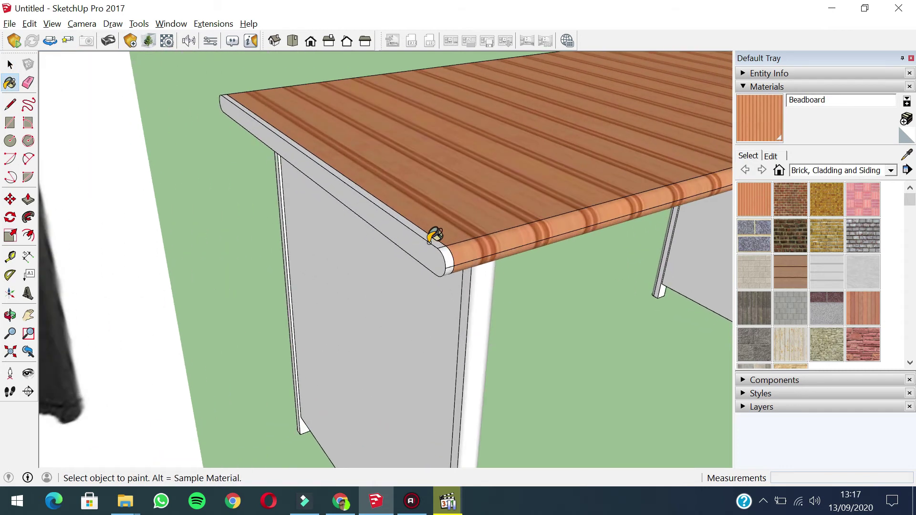
{"action": "scroll", "coordinate": [430, 242], "scroll_direction": "down", "scroll_amount": 5}
{"action": "mouse_move", "coordinate": [444, 227]}
{"action": "middle_mouse_down"}
{"action": "mouse_move", "coordinate": [494, 222]}
{"action": "mouse_move", "coordinate": [487, 247]}
{"action": "mouse_move", "coordinate": [507, 208]}
{"action": "middle_mouse_up"}
{"action": "scroll", "coordinate": [456, 228], "scroll_direction": "down", "scroll_amount": 3}
{"action": "scroll", "coordinate": [508, 205], "scroll_direction": "up", "scroll_amount": 6}
{"action": "key", "text": "ctrl+z"}
Step: Copy the edge strip group to the opposite short end of the tabletop, snapping it to the corner
{"action": "key", "text": "space"}
{"action": "scroll", "coordinate": [426, 225], "scroll_direction": "down", "scroll_amount": 2}
{"action": "scroll", "coordinate": [387, 230], "scroll_direction": "down", "scroll_amount": 3}
{"action": "middle_click_drag", "start_coordinate": [387, 230], "coordinate": [350, 279]}
{"action": "scroll", "coordinate": [378, 266], "scroll_direction": "up", "scroll_amount": 5}
{"action": "left_click", "coordinate": [378, 245]}
{"action": "key", "text": "ctrl"}
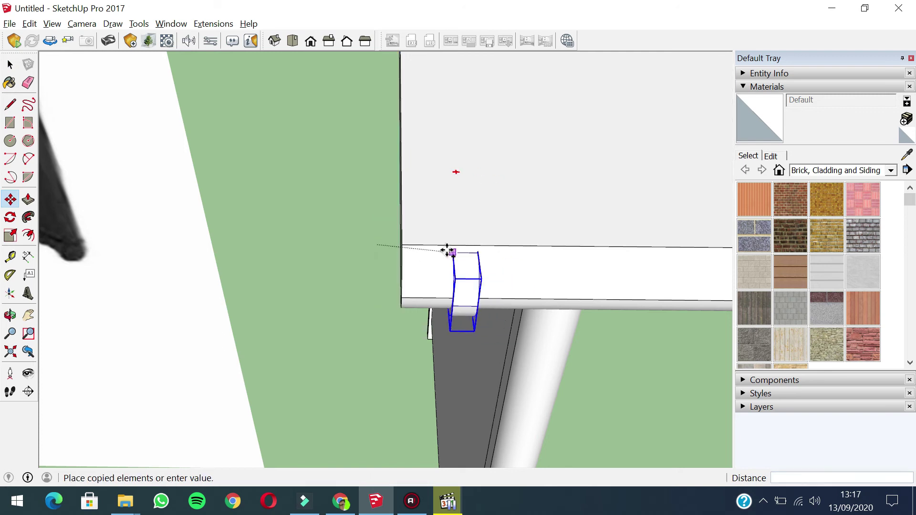
{"action": "scroll", "coordinate": [447, 250], "scroll_direction": "down", "scroll_amount": 5}
{"action": "middle_click_drag", "start_coordinate": [495, 231], "coordinate": [72, 334], "text": "shift"}
{"action": "middle_click_drag", "start_coordinate": [587, 256], "coordinate": [224, 212], "text": "shift"}
{"action": "middle_click_drag", "start_coordinate": [453, 324], "coordinate": [434, 314]}
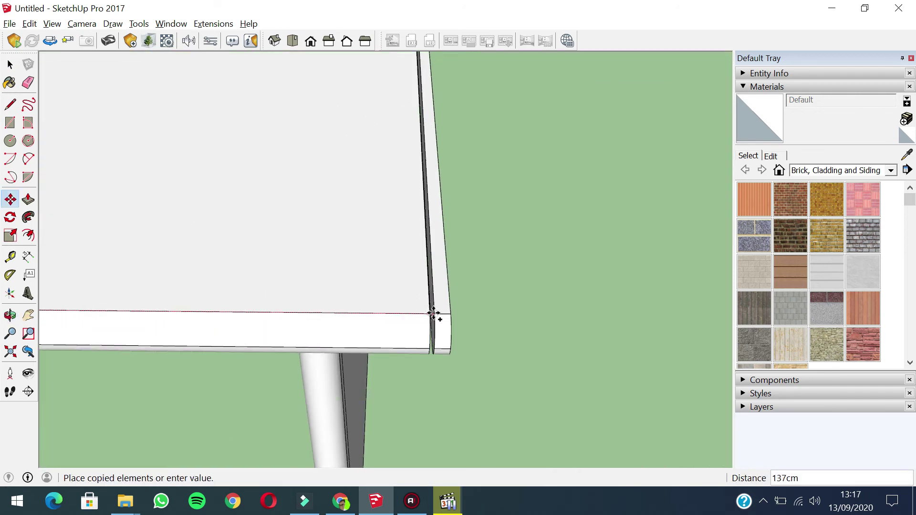
{"action": "left_click", "coordinate": [429, 313]}
{"action": "key", "text": "space"}
{"action": "scroll", "coordinate": [541, 344], "scroll_direction": "down", "scroll_amount": 5}
Step: Examine how the edge strips fit on both short ends of the tabletop
{"action": "middle_click_drag", "start_coordinate": [540, 345], "coordinate": [352, 339]}
{"action": "scroll", "coordinate": [351, 291], "scroll_direction": "up", "scroll_amount": 4}
{"action": "middle_click_drag", "start_coordinate": [351, 291], "coordinate": [299, 293]}
{"action": "scroll", "coordinate": [299, 293], "scroll_direction": "down", "scroll_amount": 2}
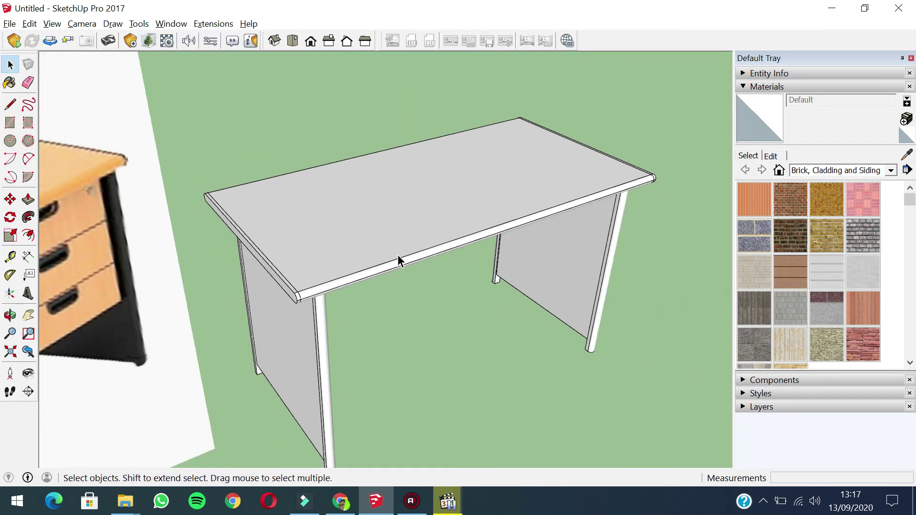
{"action": "scroll", "coordinate": [359, 270], "scroll_direction": "down", "scroll_amount": 2}
{"action": "scroll", "coordinate": [336, 256], "scroll_direction": "up", "scroll_amount": 3}
{"action": "scroll", "coordinate": [363, 262], "scroll_direction": "down", "scroll_amount": 2}
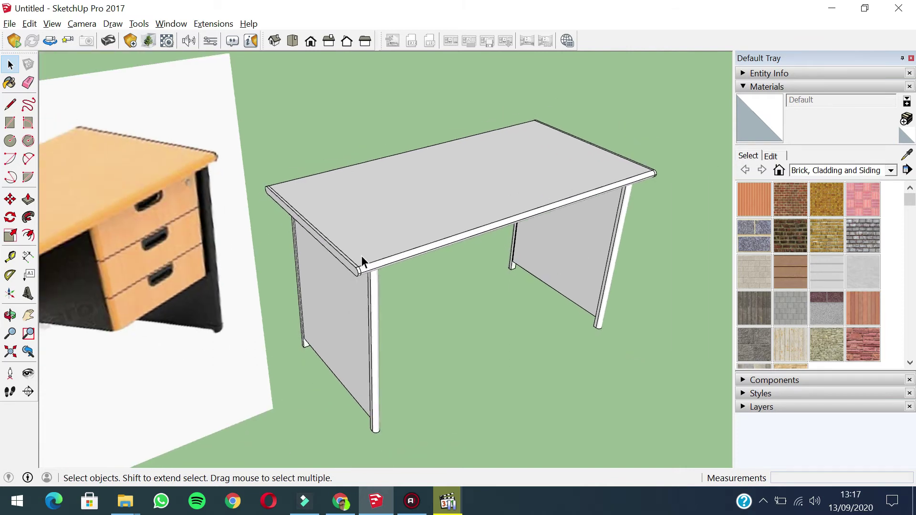
{"action": "scroll", "coordinate": [354, 285], "scroll_direction": "up", "scroll_amount": 3}
{"action": "scroll", "coordinate": [342, 267], "scroll_direction": "down", "scroll_amount": 3}
{"action": "scroll", "coordinate": [360, 268], "scroll_direction": "up", "scroll_amount": 4}
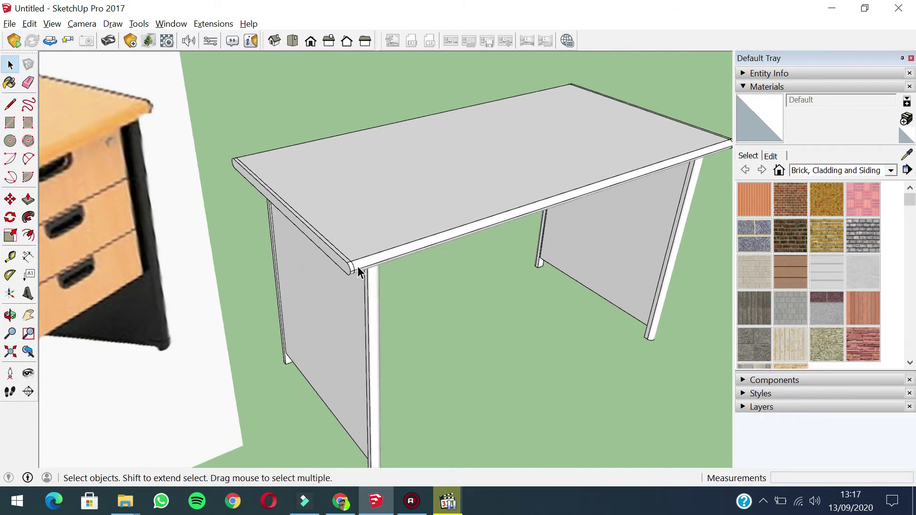
{"action": "scroll", "coordinate": [362, 269], "scroll_direction": "down", "scroll_amount": 4}
{"action": "middle_click_drag", "start_coordinate": [361, 269], "coordinate": [426, 198]}
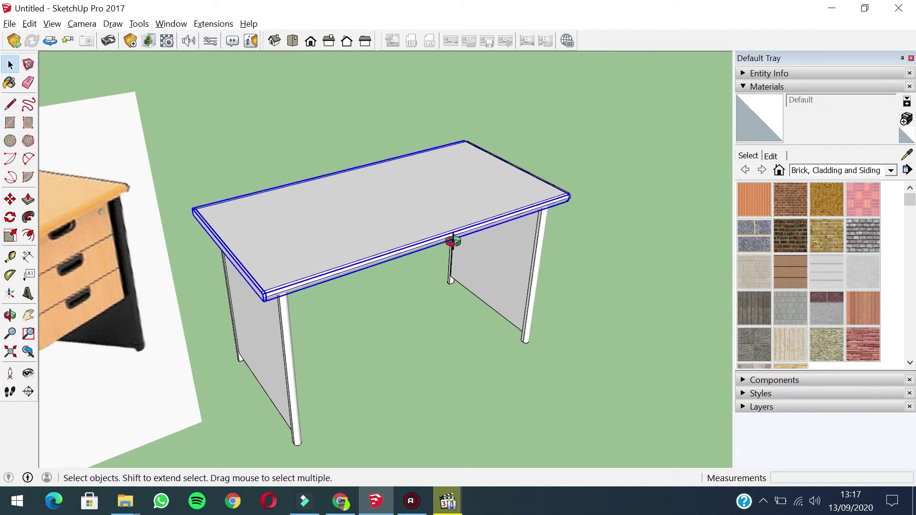
{"action": "scroll", "coordinate": [615, 259], "scroll_direction": "up", "scroll_amount": 3}
{"action": "scroll", "coordinate": [541, 243], "scroll_direction": "up", "scroll_amount": 3}
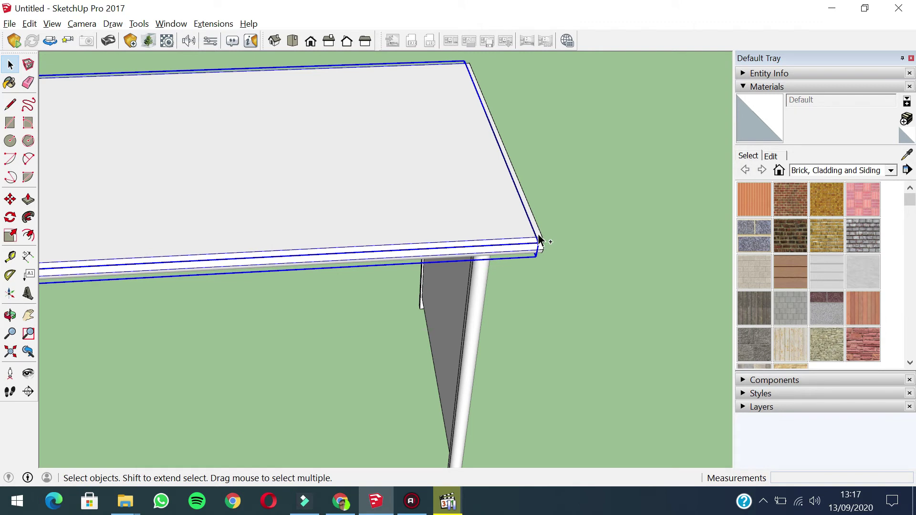
{"action": "scroll", "coordinate": [572, 234], "scroll_direction": "down", "scroll_amount": 4}
{"action": "middle_click_drag", "start_coordinate": [575, 282], "coordinate": [650, 235]}
{"action": "middle_click_drag", "start_coordinate": [421, 206], "coordinate": [514, 279]}
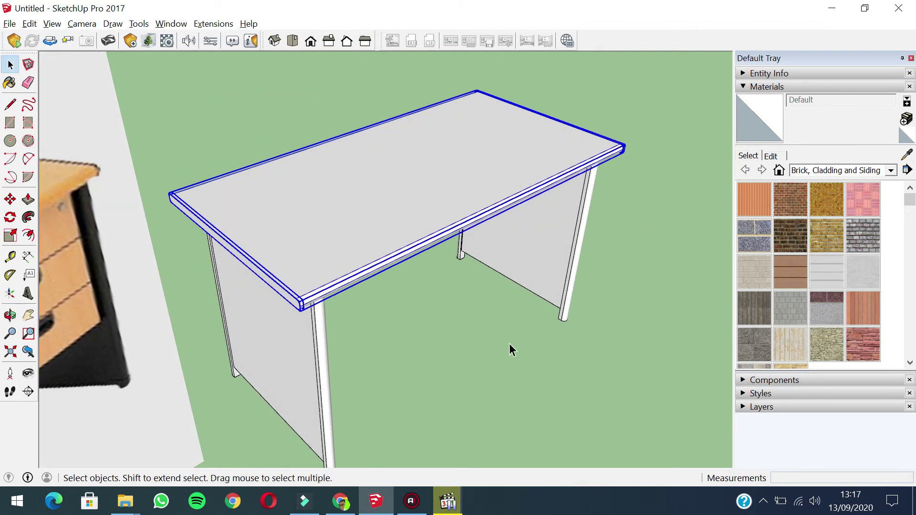
{"action": "left_click", "coordinate": [496, 359]}
Step: Select the tabletop and both edge strips and combine them into one group
{"action": "scroll", "coordinate": [385, 277], "scroll_direction": "up", "scroll_amount": 4}
{"action": "scroll", "coordinate": [380, 283], "scroll_direction": "down", "scroll_amount": 4}
{"action": "left_click", "coordinate": [355, 224]}
{"action": "scroll", "coordinate": [334, 305], "scroll_direction": "up", "scroll_amount": 3}
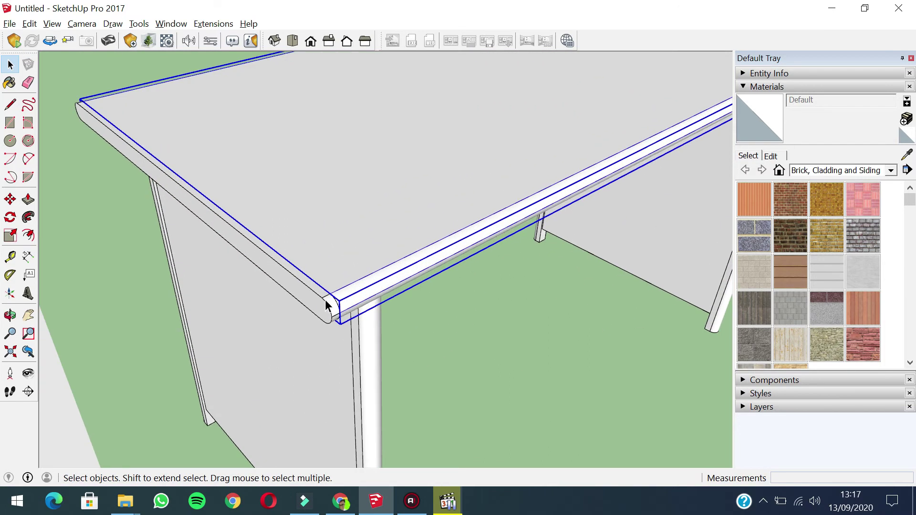
{"action": "scroll", "coordinate": [314, 300], "scroll_direction": "down", "scroll_amount": 5}
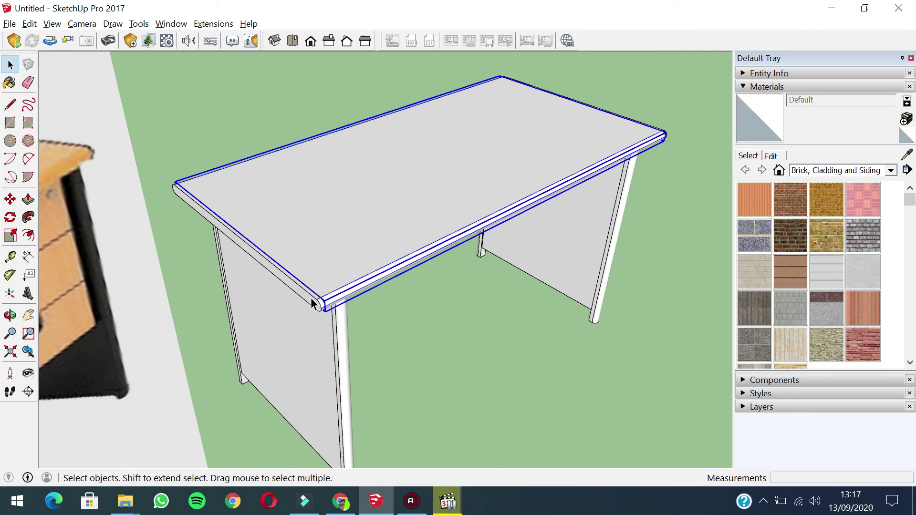
{"action": "left_click", "coordinate": [312, 304]}
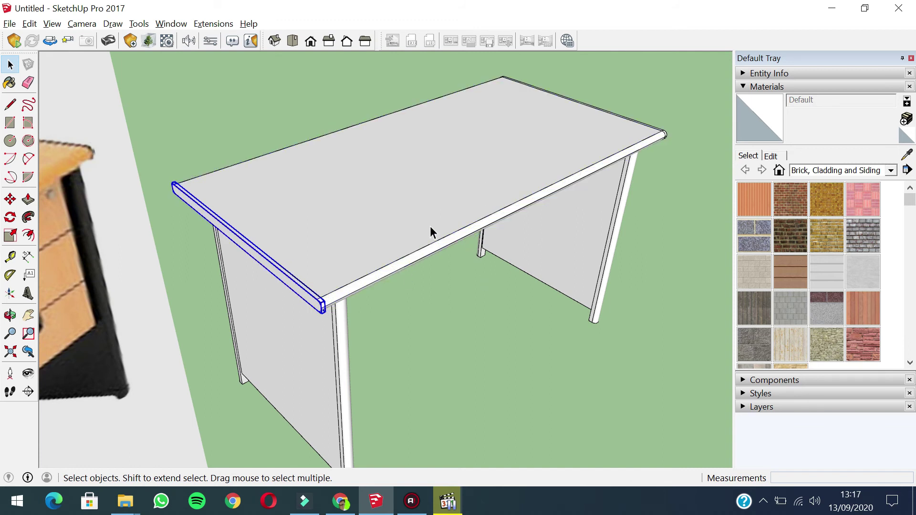
{"action": "left_click", "coordinate": [419, 194], "text": "ctrl"}
{"action": "middle_click_drag", "start_coordinate": [419, 196], "coordinate": [182, 214]}
{"action": "scroll", "coordinate": [566, 249], "scroll_direction": "up", "scroll_amount": 2}
{"action": "middle_click_drag", "start_coordinate": [566, 243], "coordinate": [560, 236], "text": "shift"}
{"action": "scroll", "coordinate": [302, 235], "scroll_direction": "down", "scroll_amount": 6}
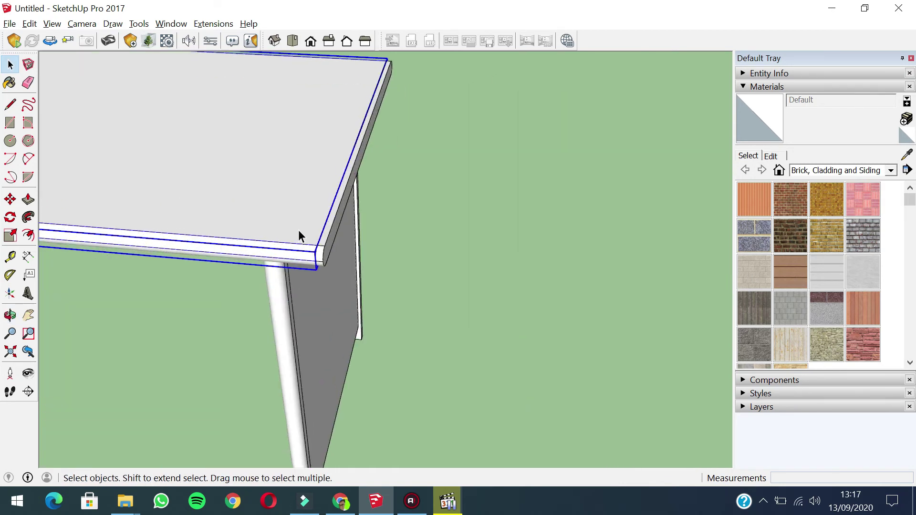
{"action": "middle_click_drag", "start_coordinate": [415, 238], "coordinate": [439, 209]}
{"action": "right_click", "coordinate": [440, 209]}
{"action": "left_click", "coordinate": [509, 338]}
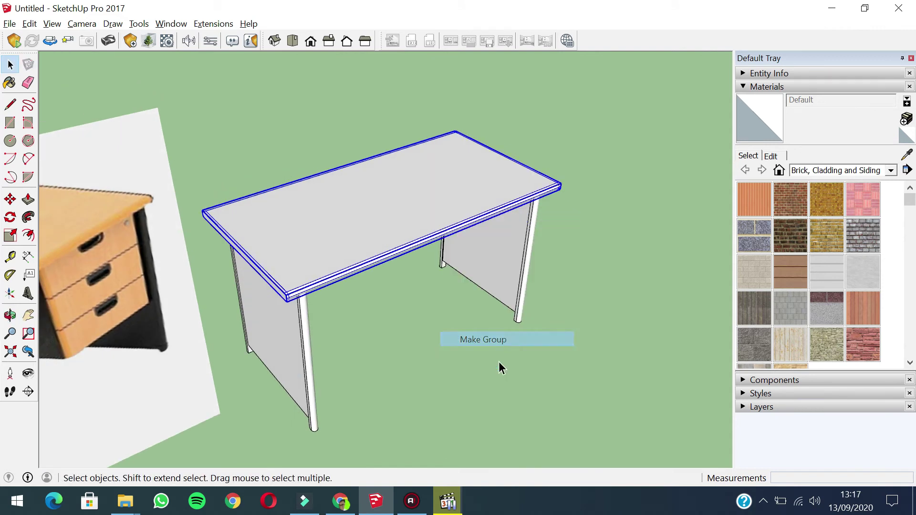
{"action": "left_click", "coordinate": [404, 310]}
Step: Inside the combined group, try painting the tabletop with Brick Rough Dark, undo the paint, and close the group
{"action": "scroll", "coordinate": [413, 245], "scroll_direction": "down", "scroll_amount": 2}
{"action": "middle_click_drag", "start_coordinate": [413, 245], "coordinate": [405, 210]}
{"action": "scroll", "coordinate": [404, 210], "scroll_direction": "up", "scroll_amount": 3}
{"action": "double_click", "coordinate": [405, 211]}
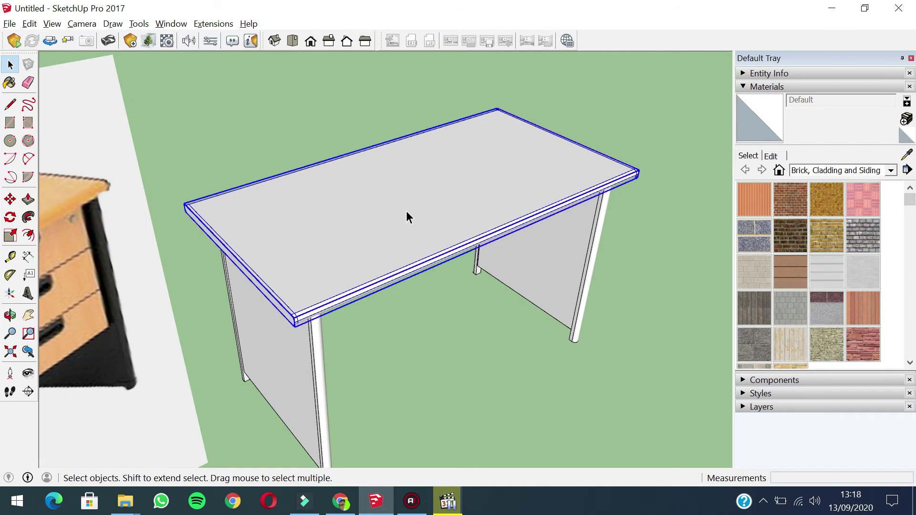
{"action": "left_click", "coordinate": [794, 238]}
{"action": "scroll", "coordinate": [369, 223], "scroll_direction": "up", "scroll_amount": 2}
{"action": "left_click", "coordinate": [363, 229]}
{"action": "left_click", "coordinate": [312, 339]}
{"action": "scroll", "coordinate": [253, 354], "scroll_direction": "up", "scroll_amount": 1}
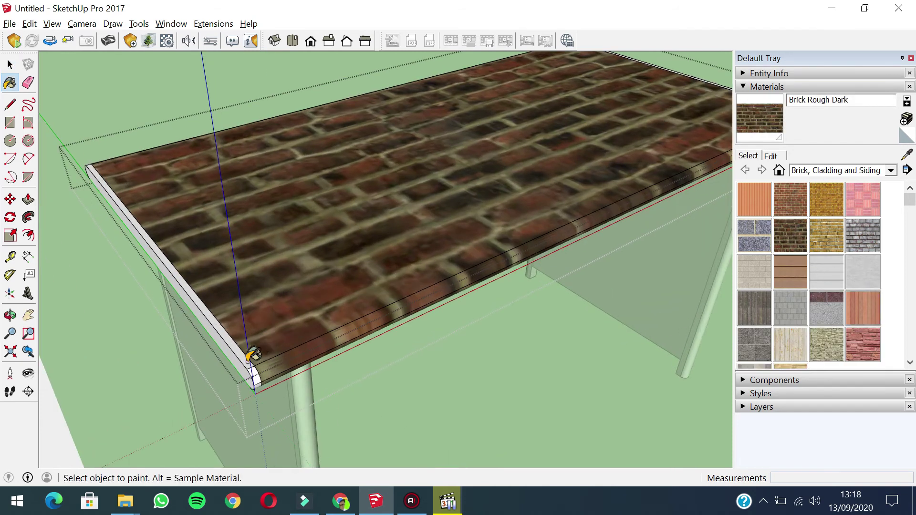
{"action": "left_click", "coordinate": [749, 284]}
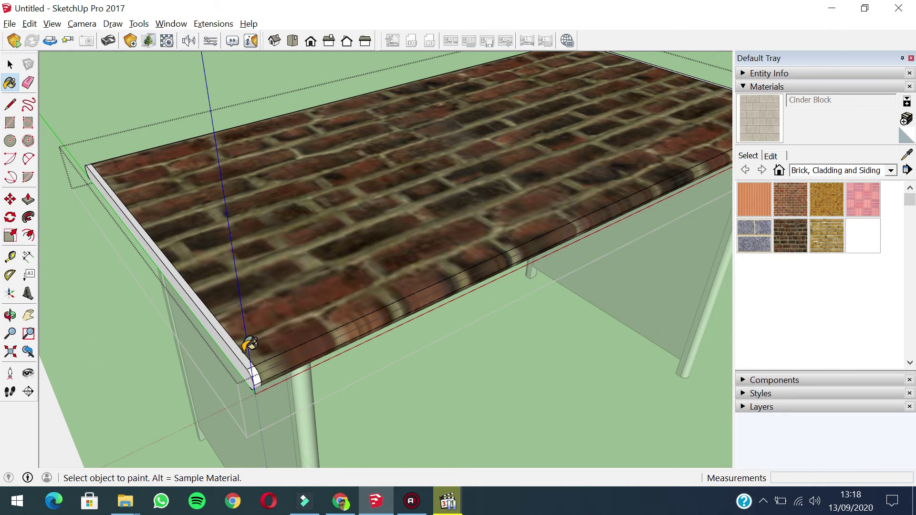
{"action": "scroll", "coordinate": [267, 334], "scroll_direction": "down", "scroll_amount": 3}
{"action": "key", "text": "space"}
{"action": "key", "text": "ctrl+z"}
{"action": "key", "text": "ctrl+z"}
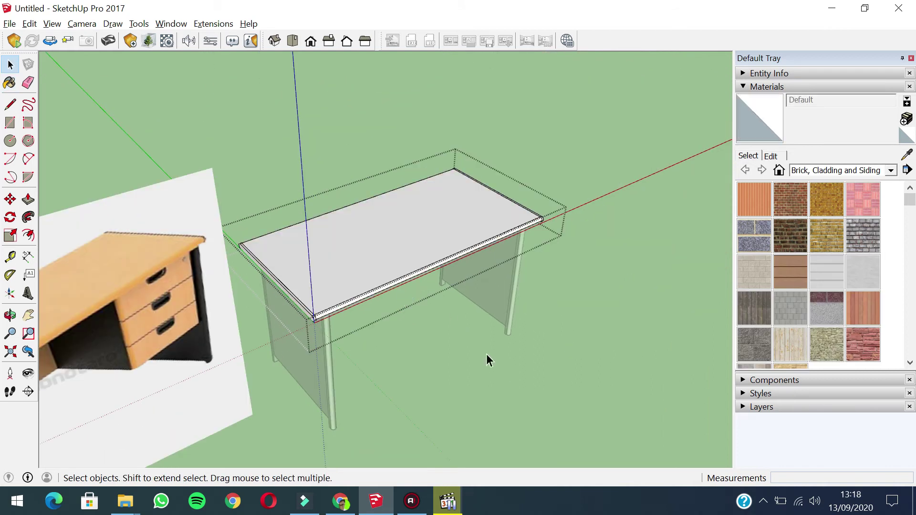
{"action": "scroll", "coordinate": [439, 277], "scroll_direction": "down", "scroll_amount": 4}
{"action": "left_click", "coordinate": [445, 281]}
Step: Examine the panel under the tabletop and the drawer unit in the reference photo
{"action": "middle_click_drag", "start_coordinate": [417, 281], "coordinate": [346, 281]}
{"action": "scroll", "coordinate": [379, 264], "scroll_direction": "up", "scroll_amount": 3}
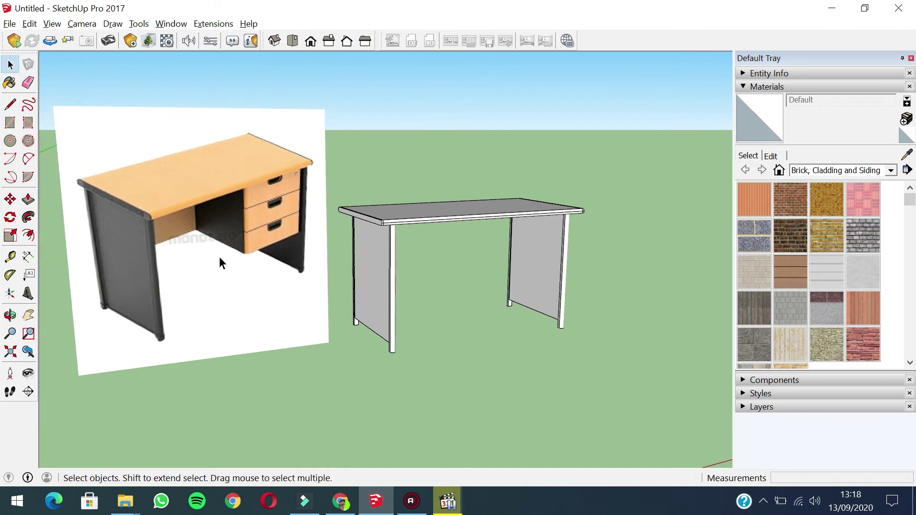
{"action": "scroll", "coordinate": [293, 253], "scroll_direction": "down", "scroll_amount": 3}
{"action": "scroll", "coordinate": [228, 235], "scroll_direction": "up", "scroll_amount": 4}
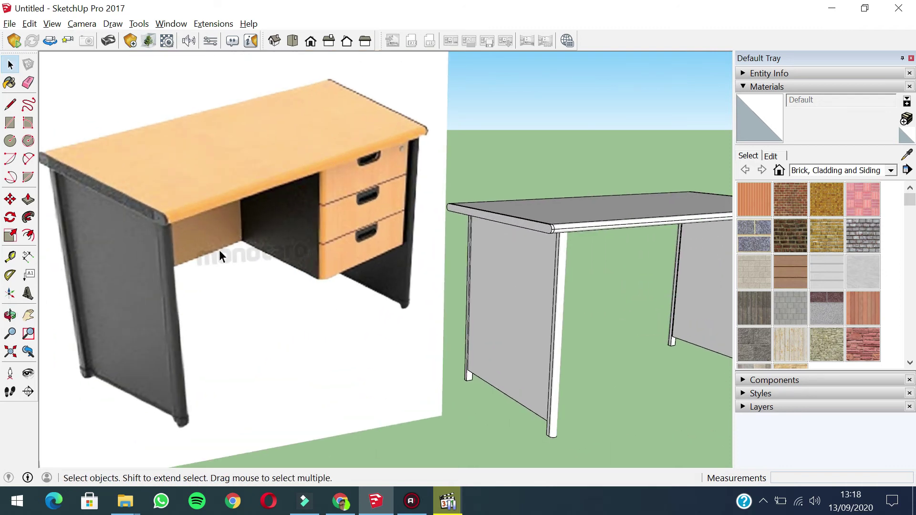
Step: Draw a narrow vertical rectangle, about 49 by 2 cm, on the inner face of one side along its rear post, directly below the tabletop
{"action": "scroll", "coordinate": [431, 257], "scroll_direction": "down", "scroll_amount": 3}
{"action": "scroll", "coordinate": [431, 257], "scroll_direction": "down", "scroll_amount": 2}
{"action": "middle_click_drag", "start_coordinate": [324, 267], "coordinate": [200, 312]}
{"action": "middle_click_drag", "start_coordinate": [385, 311], "coordinate": [224, 308]}
{"action": "scroll", "coordinate": [293, 306], "scroll_direction": "up", "scroll_amount": 3}
{"action": "middle_click_drag", "start_coordinate": [210, 278], "coordinate": [146, 212]}
{"action": "middle_click_drag", "start_coordinate": [278, 280], "coordinate": [222, 290]}
{"action": "scroll", "coordinate": [222, 290], "scroll_direction": "up", "scroll_amount": 6}
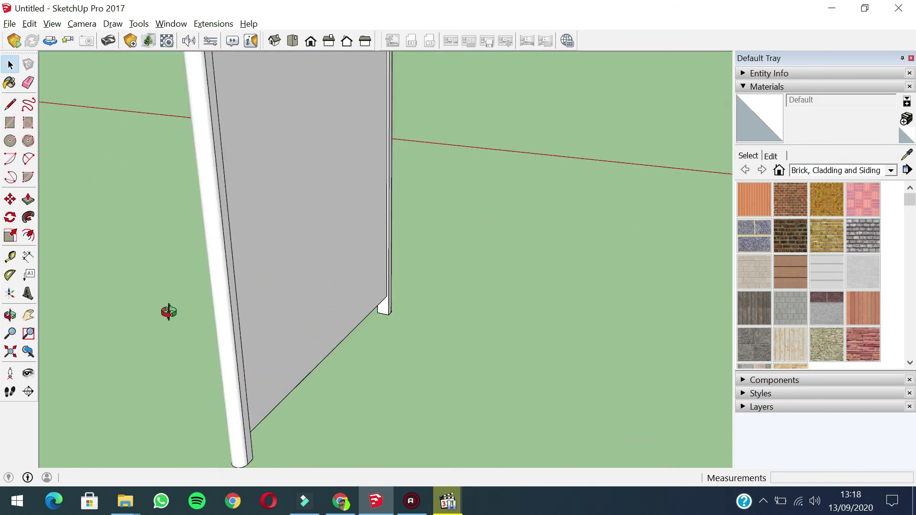
{"action": "middle_click_drag", "start_coordinate": [168, 313], "coordinate": [148, 272]}
{"action": "key", "text": "r"}
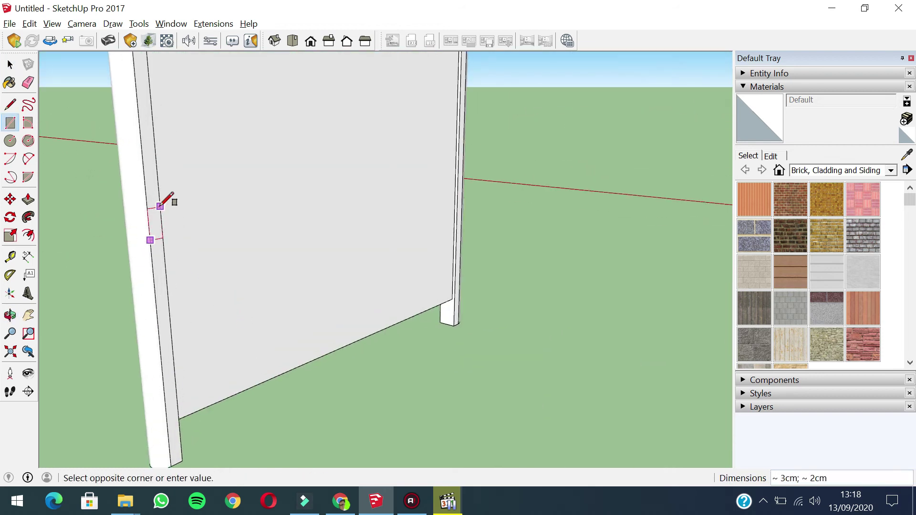
{"action": "middle_click_drag", "start_coordinate": [167, 200], "coordinate": [220, 124]}
{"action": "scroll", "coordinate": [250, 280], "scroll_direction": "down", "scroll_amount": 1}
{"action": "scroll", "coordinate": [221, 122], "scroll_direction": "up", "scroll_amount": 1}
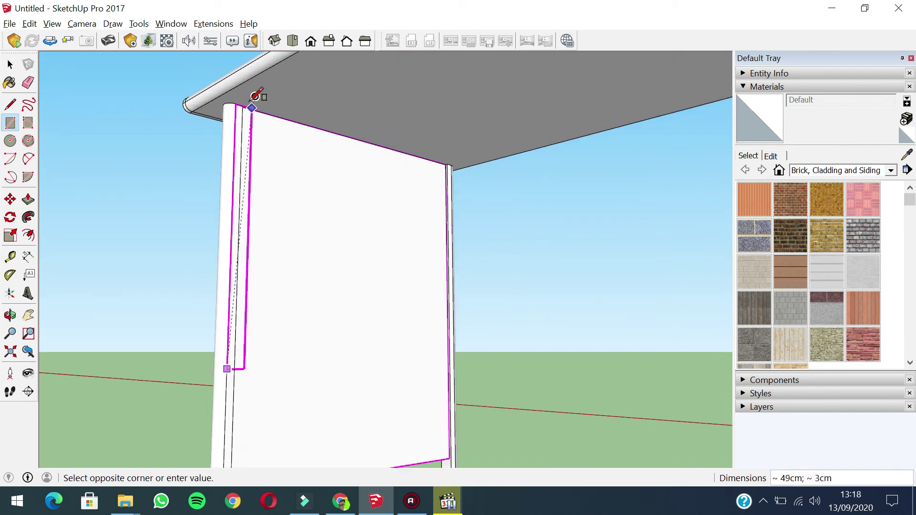
{"action": "scroll", "coordinate": [240, 105], "scroll_direction": "up", "scroll_amount": 4}
{"action": "left_click", "coordinate": [249, 109]}
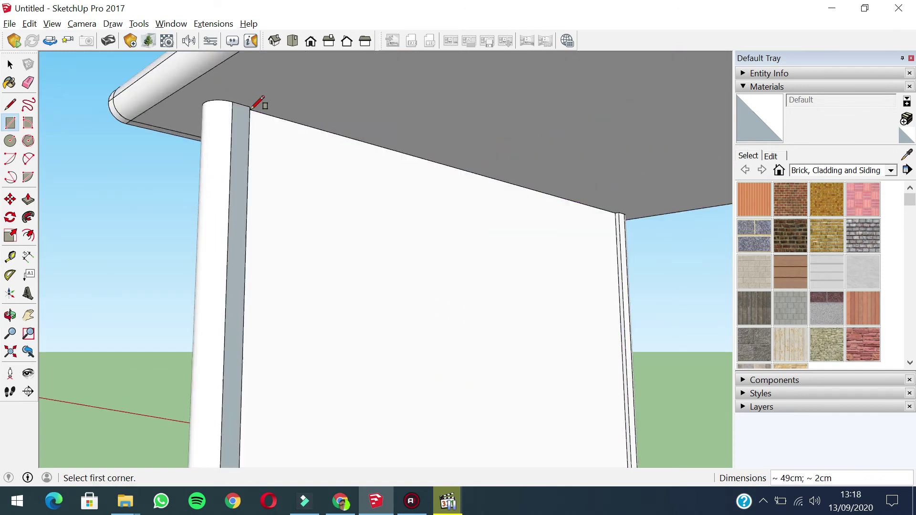
{"action": "key", "text": "space"}
Step: Extrude the narrow strip about 118 cm across to the opposite side to form the back panel
{"action": "scroll", "coordinate": [244, 115], "scroll_direction": "down", "scroll_amount": 3}
{"action": "key", "text": "p"}
{"action": "left_click", "coordinate": [243, 159]}
{"action": "scroll", "coordinate": [280, 164], "scroll_direction": "down", "scroll_amount": 3}
{"action": "middle_click_drag", "start_coordinate": [282, 164], "coordinate": [496, 361]}
{"action": "scroll", "coordinate": [543, 299], "scroll_direction": "down", "scroll_amount": 2}
{"action": "middle_click_drag", "start_coordinate": [542, 298], "coordinate": [167, 192], "text": "shift"}
{"action": "scroll", "coordinate": [282, 217], "scroll_direction": "up", "scroll_amount": 3}
{"action": "scroll", "coordinate": [375, 281], "scroll_direction": "up", "scroll_amount": 1}
{"action": "middle_click_drag", "start_coordinate": [379, 288], "coordinate": [528, 329]}
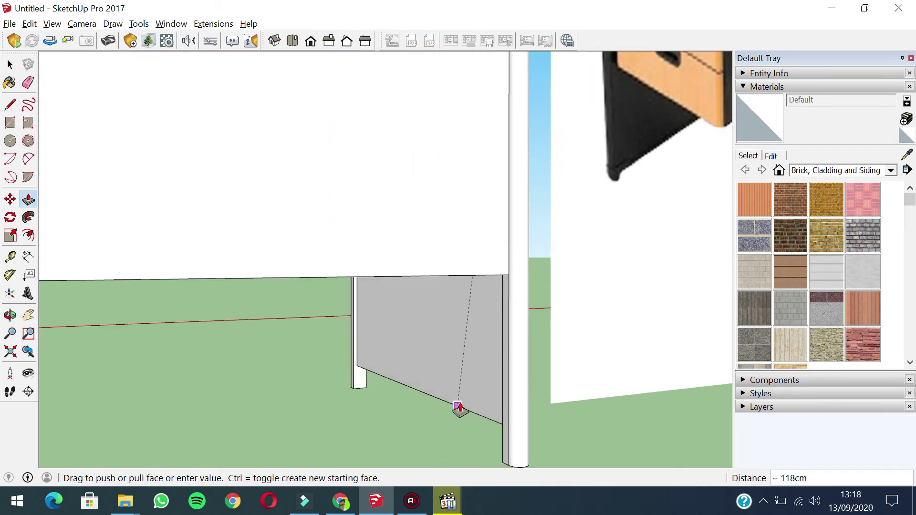
{"action": "left_click", "coordinate": [454, 417]}
{"action": "scroll", "coordinate": [511, 282], "scroll_direction": "down", "scroll_amount": 3}
{"action": "middle_click_drag", "start_coordinate": [511, 282], "coordinate": [554, 313]}
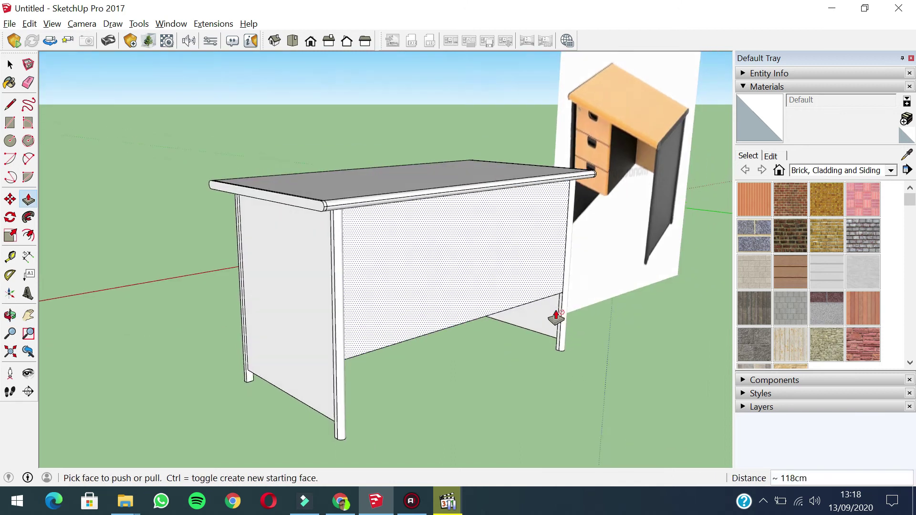
Step: Select the whole back panel and make it a group
{"action": "key", "text": "space"}
{"action": "left_click", "coordinate": [464, 226]}
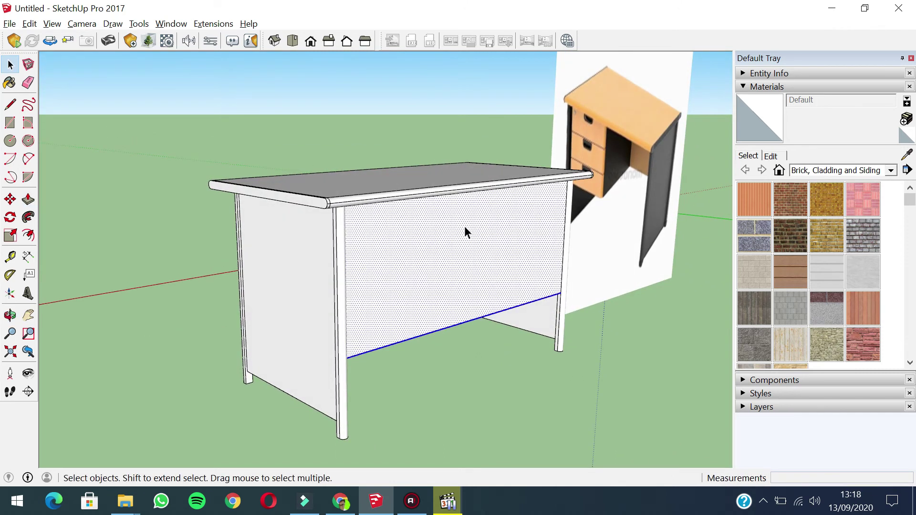
{"action": "right_click", "coordinate": [465, 226]}
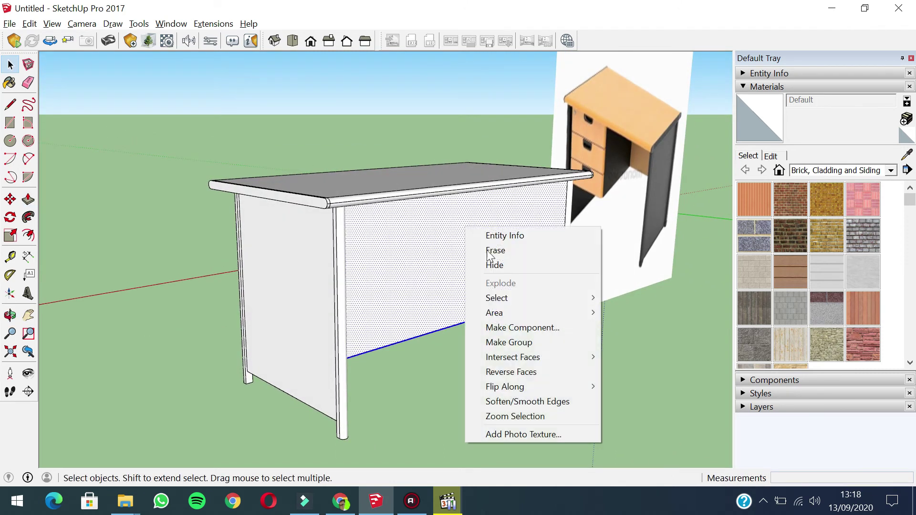
{"action": "left_click", "coordinate": [544, 342]}
{"action": "left_click", "coordinate": [537, 423]}
Step: Draw a full-height rectangle for the drawer unit on the back panel's inner face, starting at its upper corner against the side panel
{"action": "middle_click_drag", "start_coordinate": [537, 424], "coordinate": [608, 327]}
{"action": "mouse_move", "coordinate": [416, 250]}
{"action": "middle_mouse_down"}
{"action": "mouse_move", "coordinate": [419, 267]}
{"action": "mouse_move", "coordinate": [509, 231]}
{"action": "mouse_move", "coordinate": [489, 243]}
{"action": "mouse_move", "coordinate": [527, 274]}
{"action": "mouse_move", "coordinate": [423, 256]}
{"action": "mouse_move", "coordinate": [513, 254]}
{"action": "mouse_move", "coordinate": [484, 162]}
{"action": "mouse_move", "coordinate": [458, 210]}
{"action": "mouse_move", "coordinate": [422, 235]}
{"action": "middle_mouse_up"}
{"action": "middle_click_drag", "start_coordinate": [510, 366], "coordinate": [454, 244]}
{"action": "scroll", "coordinate": [493, 275], "scroll_direction": "up", "scroll_amount": 2}
{"action": "middle_click_drag", "start_coordinate": [492, 274], "coordinate": [330, 310]}
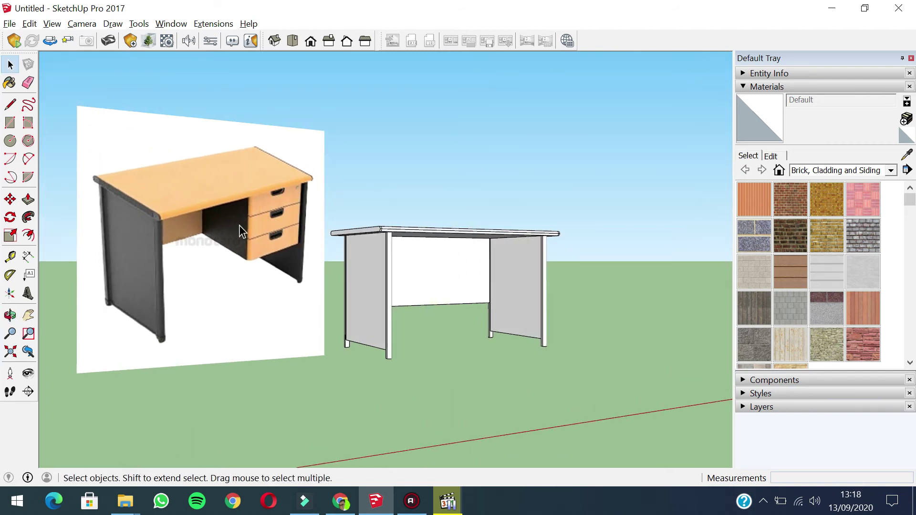
{"action": "middle_click_drag", "start_coordinate": [376, 251], "coordinate": [468, 319]}
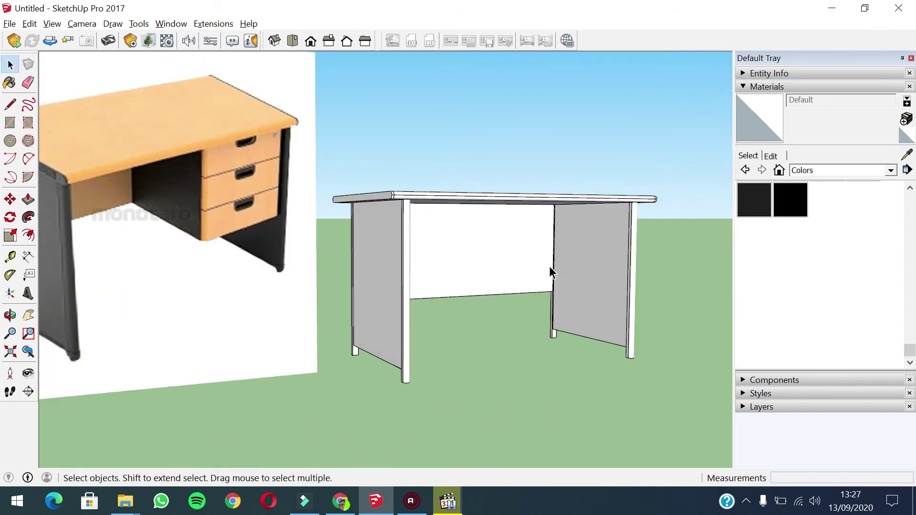
{"action": "middle_click_drag", "start_coordinate": [549, 266], "coordinate": [543, 292]}
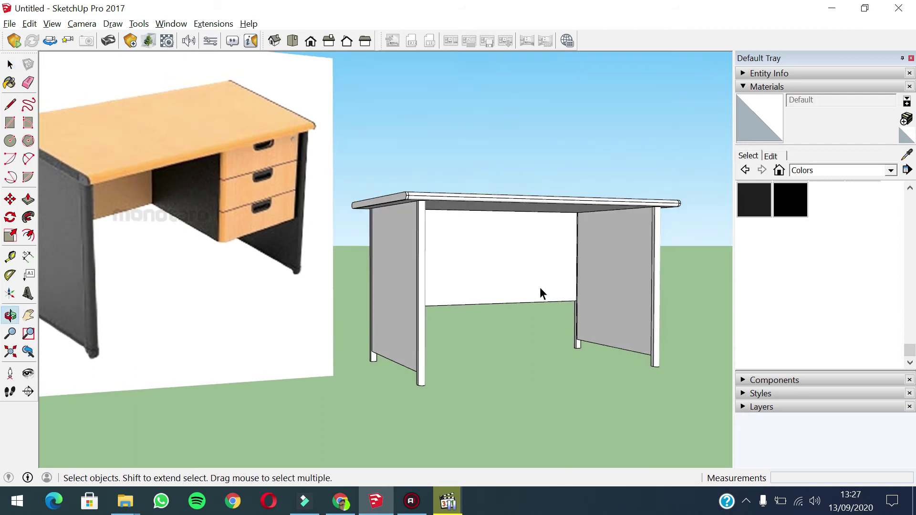
{"action": "scroll", "coordinate": [537, 249], "scroll_direction": "up", "scroll_amount": 2}
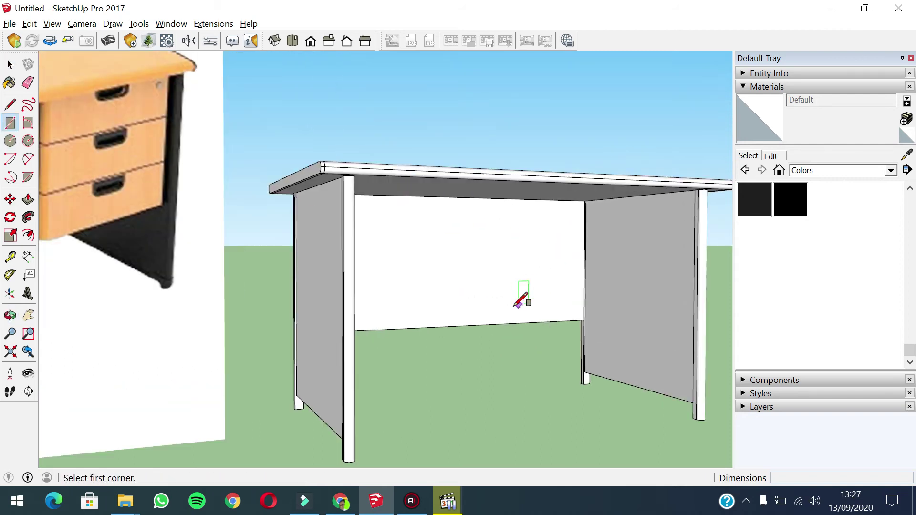
{"action": "scroll", "coordinate": [594, 205], "scroll_direction": "down", "scroll_amount": 2}
{"action": "scroll", "coordinate": [608, 197], "scroll_direction": "up", "scroll_amount": 4}
{"action": "left_click", "coordinate": [585, 201]}
{"action": "scroll", "coordinate": [432, 250], "scroll_direction": "down", "scroll_amount": 3}
{"action": "key", "text": "space"}
Step: Extrude the drawer unit rectangle 50 cm toward the front of the desk
{"action": "middle_click_drag", "start_coordinate": [447, 283], "coordinate": [483, 321]}
{"action": "key", "text": "p"}
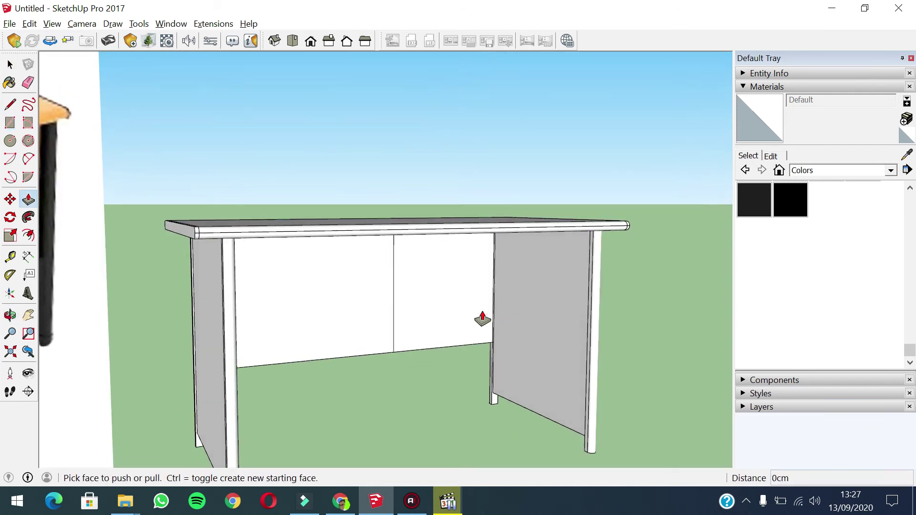
{"action": "left_click", "coordinate": [483, 321]}
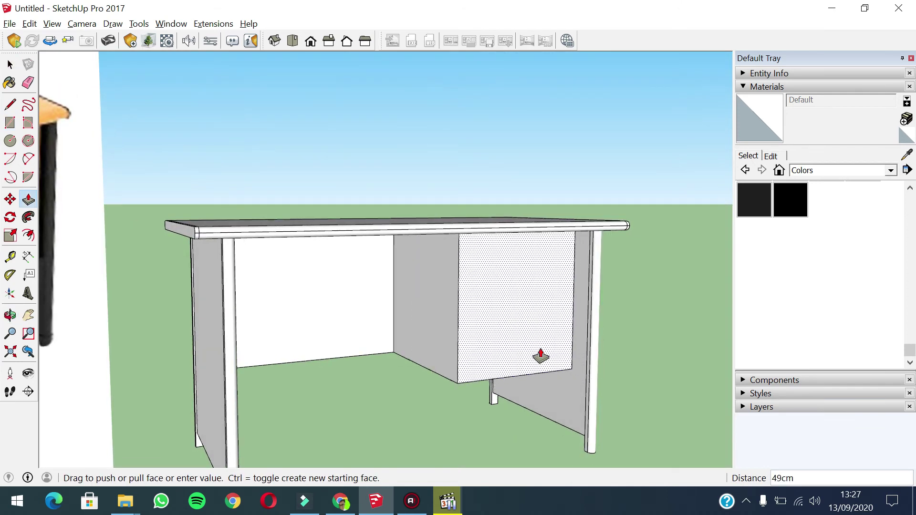
{"action": "type", "text": "50"}
{"action": "key", "text": "Return"}
{"action": "middle_click_drag", "start_coordinate": [544, 352], "coordinate": [508, 321]}
{"action": "key", "text": "space"}
{"action": "scroll", "coordinate": [525, 301], "scroll_direction": "down", "scroll_amount": 3}
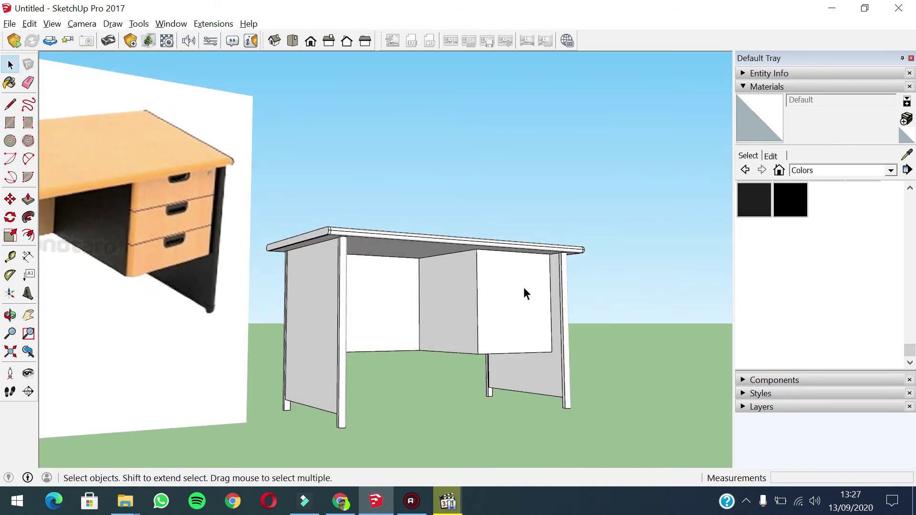
Step: Select the entire drawer unit box and make it a group
{"action": "left_click", "coordinate": [520, 286]}
{"action": "right_click", "coordinate": [521, 285]}
{"action": "left_click", "coordinate": [564, 182]}
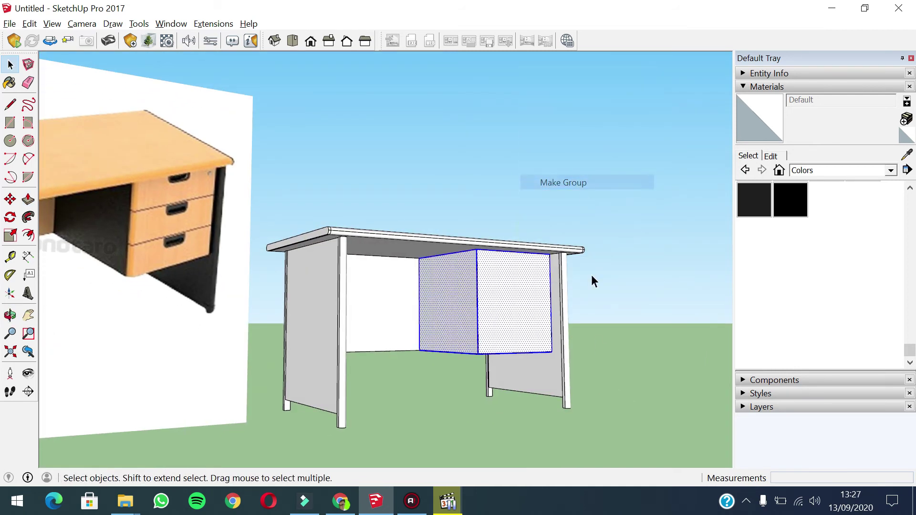
{"action": "left_click", "coordinate": [537, 373]}
Step: Draw a rectangle covering the whole front face of the drawer unit, from corner to opposite corner
{"action": "middle_click_drag", "start_coordinate": [538, 373], "coordinate": [333, 280]}
{"action": "scroll", "coordinate": [324, 220], "scroll_direction": "down", "scroll_amount": 1}
{"action": "scroll", "coordinate": [493, 280], "scroll_direction": "up", "scroll_amount": 5}
{"action": "scroll", "coordinate": [333, 280], "scroll_direction": "down", "scroll_amount": 1}
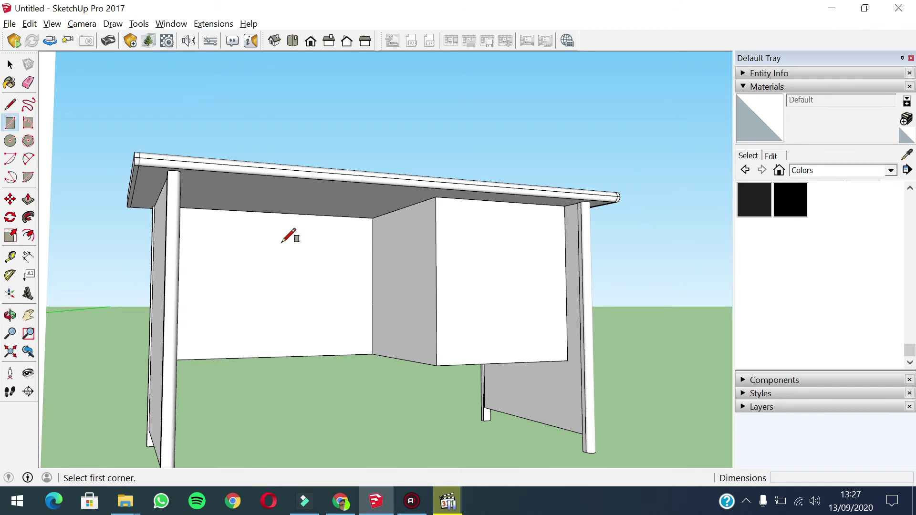
{"action": "middle_click_drag", "start_coordinate": [501, 253], "coordinate": [523, 256]}
{"action": "scroll", "coordinate": [446, 191], "scroll_direction": "up", "scroll_amount": 3}
{"action": "left_click", "coordinate": [439, 187]}
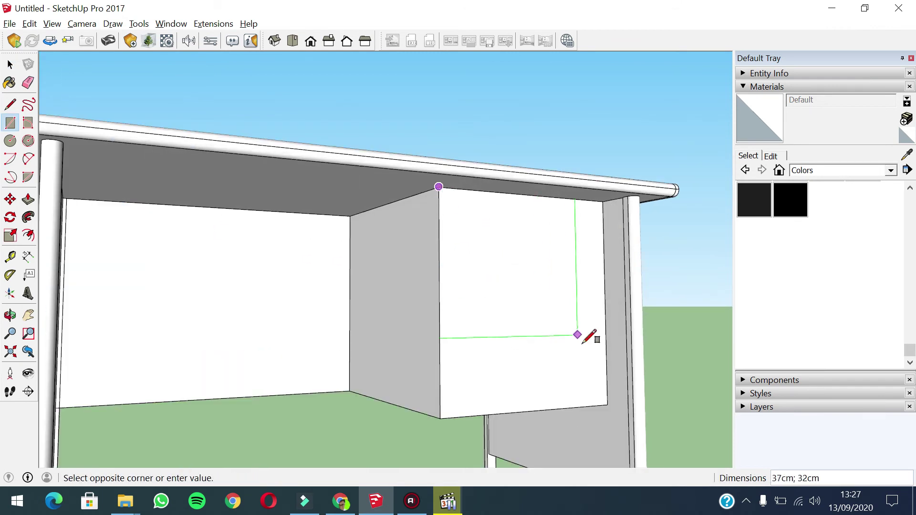
{"action": "left_click", "coordinate": [607, 405]}
{"action": "key", "text": "space"}
Step: Copy the front rectangle's top edge down to its bottom edge and divide the copies by 3 to form three equal drawer faces
{"action": "left_click", "coordinate": [514, 261]}
{"action": "middle_click_drag", "start_coordinate": [503, 258], "coordinate": [482, 202]}
{"action": "left_click", "coordinate": [465, 196]}
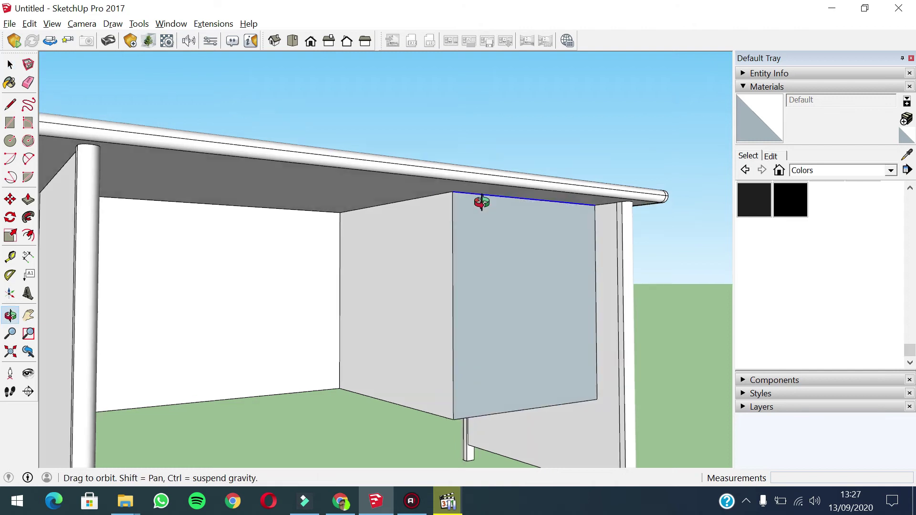
{"action": "scroll", "coordinate": [465, 196], "scroll_direction": "up", "scroll_amount": 2}
{"action": "scroll", "coordinate": [466, 191], "scroll_direction": "down", "scroll_amount": 4}
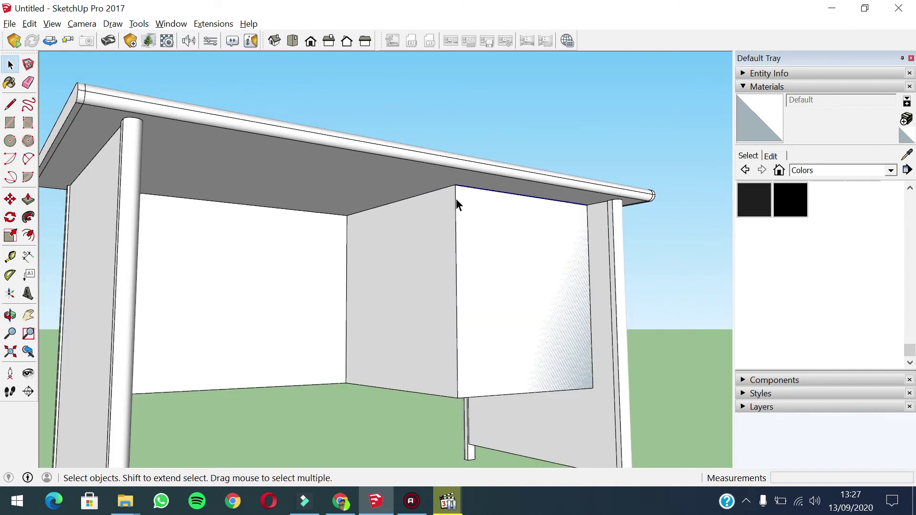
{"action": "key", "text": "m"}
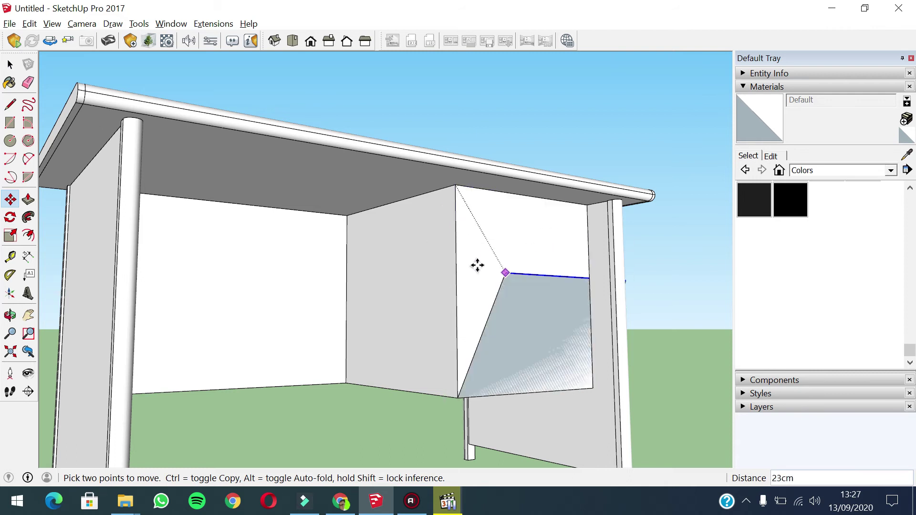
{"action": "key", "text": "ctrl"}
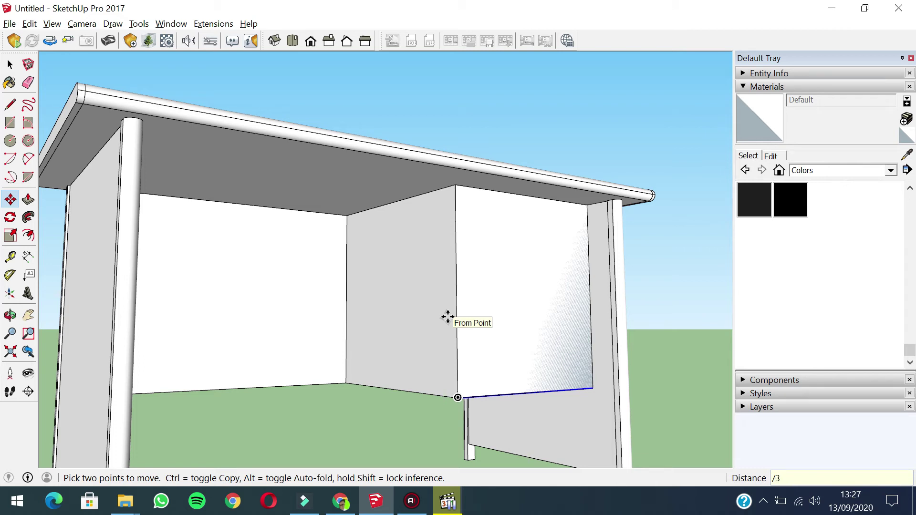
{"action": "key", "text": "Return"}
{"action": "key", "text": "space"}
{"action": "scroll", "coordinate": [524, 311], "scroll_direction": "down", "scroll_amount": 4}
{"action": "middle_click_drag", "start_coordinate": [530, 340], "coordinate": [538, 373]}
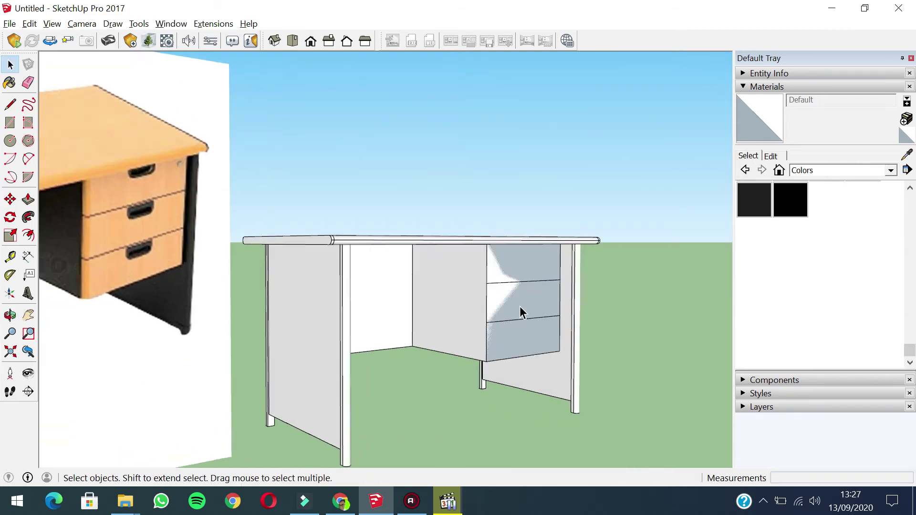
Step: Delete the upper two drawer faces with their dividing line and side edge, keeping only the lowest drawer face
{"action": "scroll", "coordinate": [518, 301], "scroll_direction": "up", "scroll_amount": 3}
{"action": "middle_click_drag", "start_coordinate": [514, 291], "coordinate": [552, 374]}
{"action": "scroll", "coordinate": [520, 312], "scroll_direction": "up", "scroll_amount": 4}
{"action": "scroll", "coordinate": [532, 317], "scroll_direction": "up", "scroll_amount": 3}
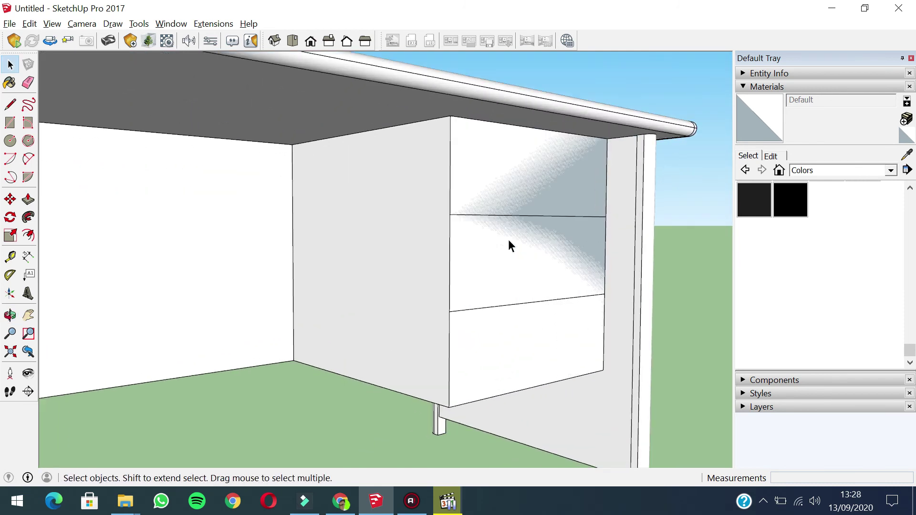
{"action": "left_click", "coordinate": [513, 250]}
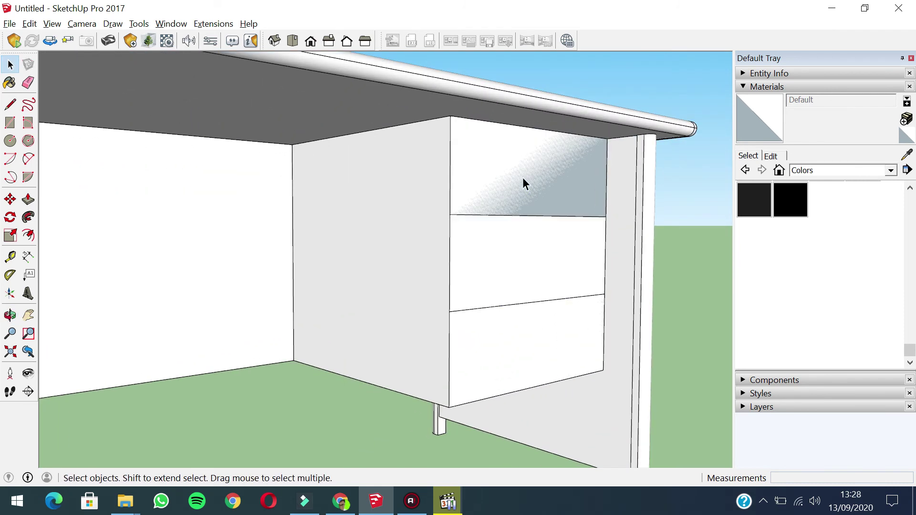
{"action": "key", "text": "e"}
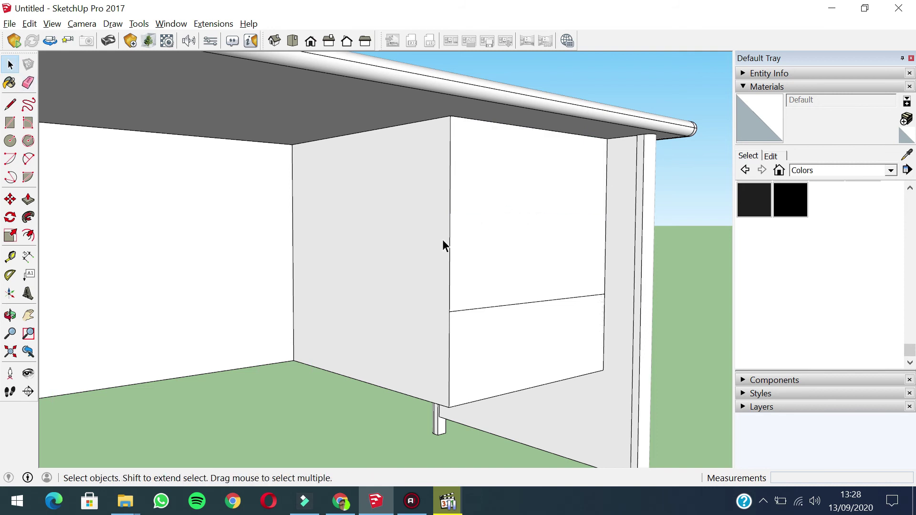
{"action": "left_click", "coordinate": [605, 244]}
{"action": "left_click", "coordinate": [605, 255]}
{"action": "key", "text": "Delete"}
Step: Extrude the lowest drawer face 4 cm outward, undo it, and extrude it again as a thinner drawer front
{"action": "scroll", "coordinate": [568, 277], "scroll_direction": "down", "scroll_amount": 3}
{"action": "mouse_move", "coordinate": [554, 291]}
{"action": "middle_mouse_down"}
{"action": "mouse_move", "coordinate": [557, 313]}
{"action": "mouse_move", "coordinate": [537, 295]}
{"action": "middle_mouse_up"}
{"action": "scroll", "coordinate": [558, 321], "scroll_direction": "up", "scroll_amount": 3}
{"action": "scroll", "coordinate": [542, 302], "scroll_direction": "down", "scroll_amount": 3}
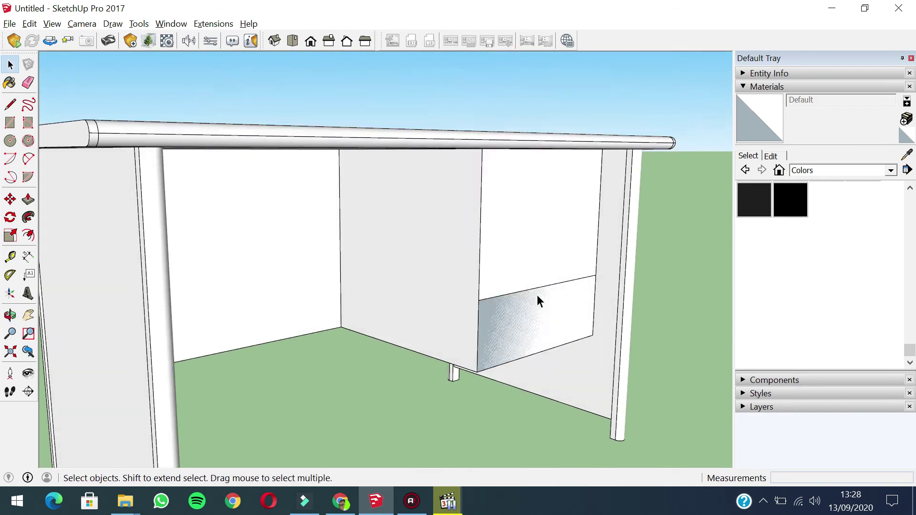
{"action": "scroll", "coordinate": [537, 296], "scroll_direction": "up", "scroll_amount": 3}
{"action": "key", "text": "p"}
{"action": "left_click_drag", "start_coordinate": [519, 323], "coordinate": [533, 337]}
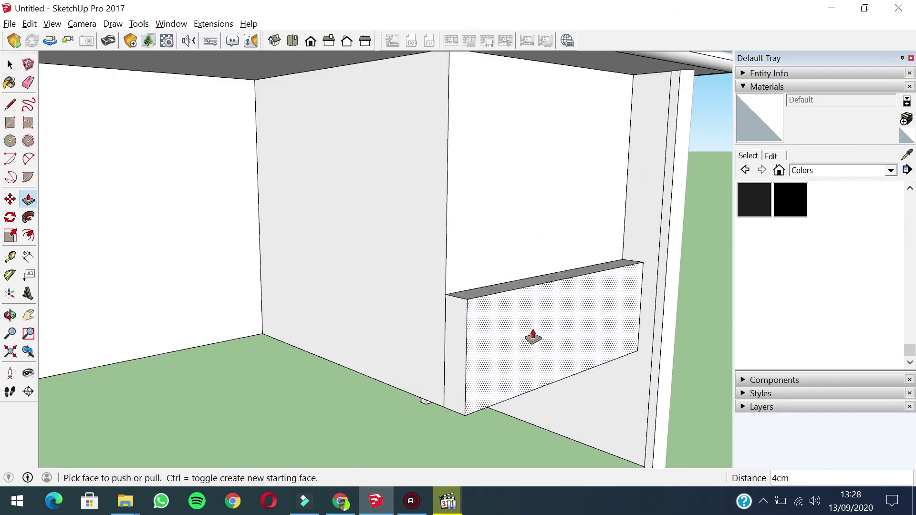
{"action": "key", "text": "ctrl+z"}
{"action": "key", "text": "space"}
{"action": "scroll", "coordinate": [600, 328], "scroll_direction": "down", "scroll_amount": 3}
{"action": "middle_click_drag", "start_coordinate": [600, 328], "coordinate": [574, 310]}
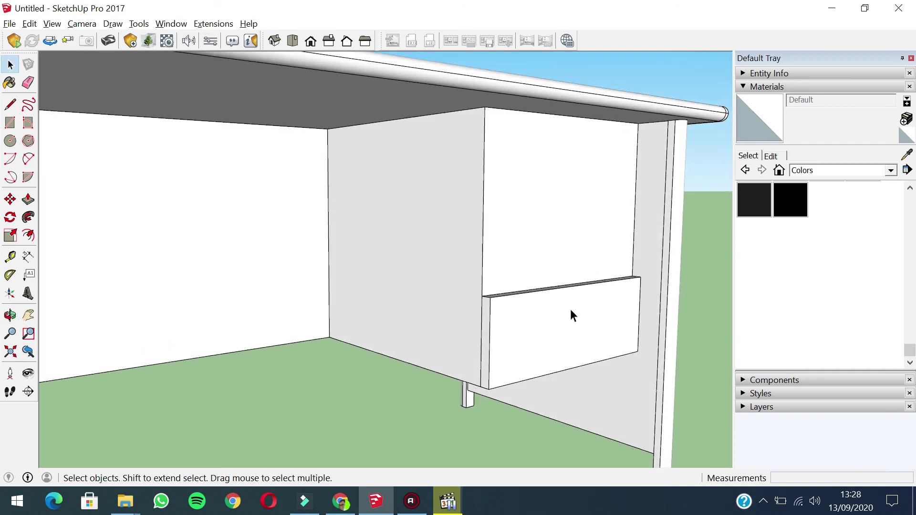
Step: Group the whole lowest drawer front, then convert that group into a component with the default settings
{"action": "triple_click", "coordinate": [566, 311]}
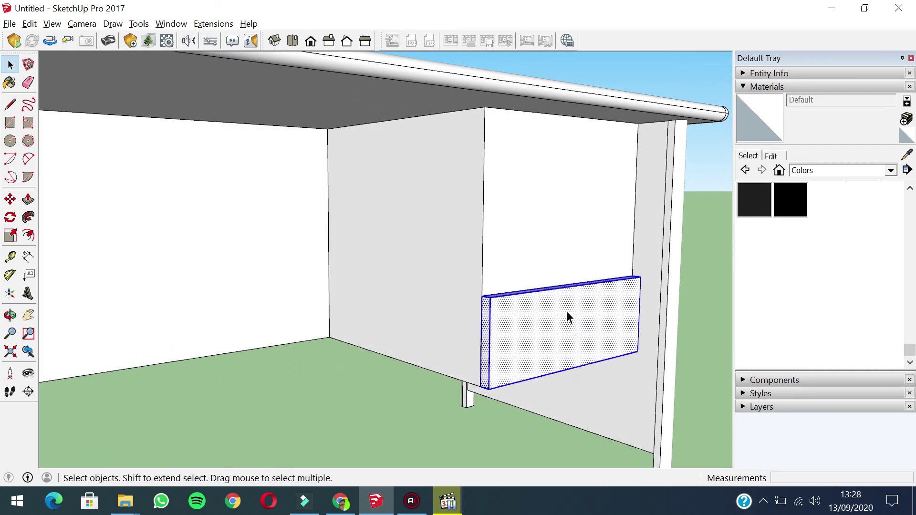
{"action": "right_click", "coordinate": [566, 311]}
{"action": "left_click", "coordinate": [618, 212]}
{"action": "scroll", "coordinate": [539, 306], "scroll_direction": "down", "scroll_amount": 4}
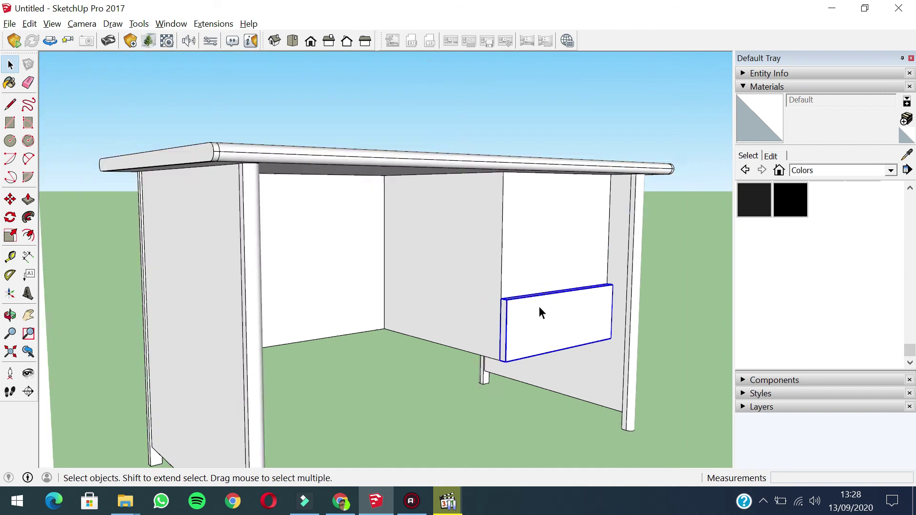
{"action": "right_click", "coordinate": [551, 319]}
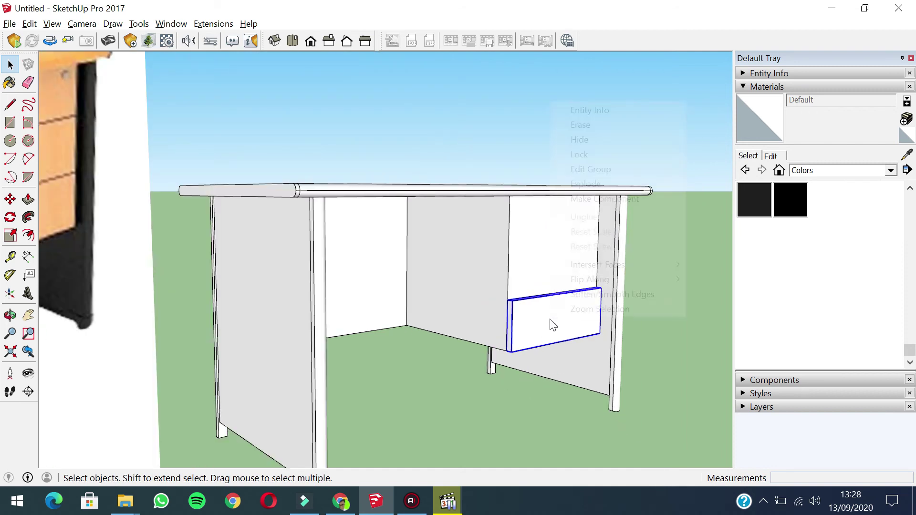
{"action": "left_click", "coordinate": [604, 199]}
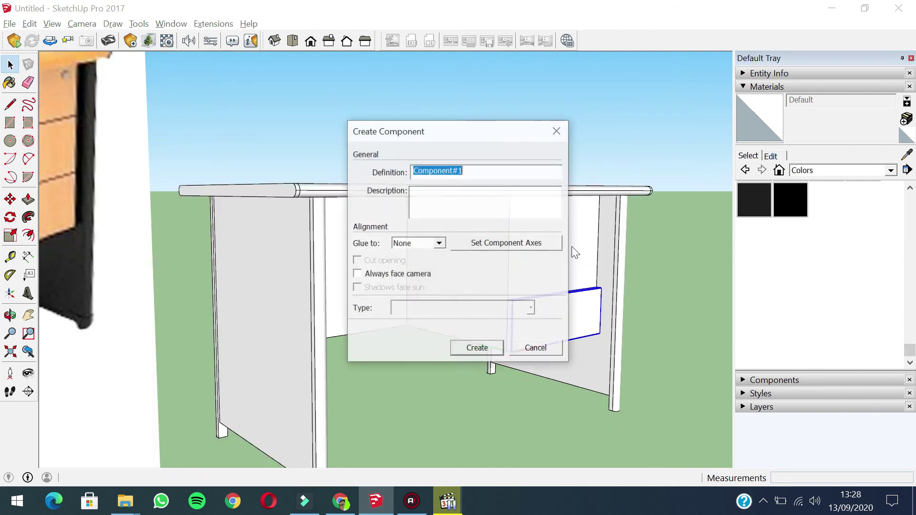
{"action": "left_click", "coordinate": [475, 349]}
Step: Copy the lowest drawer front up to the top of the drawer unit and divide the spacing to add the middle drawer front
{"action": "scroll", "coordinate": [522, 315], "scroll_direction": "up", "scroll_amount": 3}
{"action": "mouse_move", "coordinate": [526, 305]}
{"action": "middle_mouse_down"}
{"action": "mouse_move", "coordinate": [528, 321]}
{"action": "mouse_move", "coordinate": [521, 311]}
{"action": "middle_mouse_up"}
{"action": "scroll", "coordinate": [520, 311], "scroll_direction": "up", "scroll_amount": 2}
{"action": "key", "text": "m"}
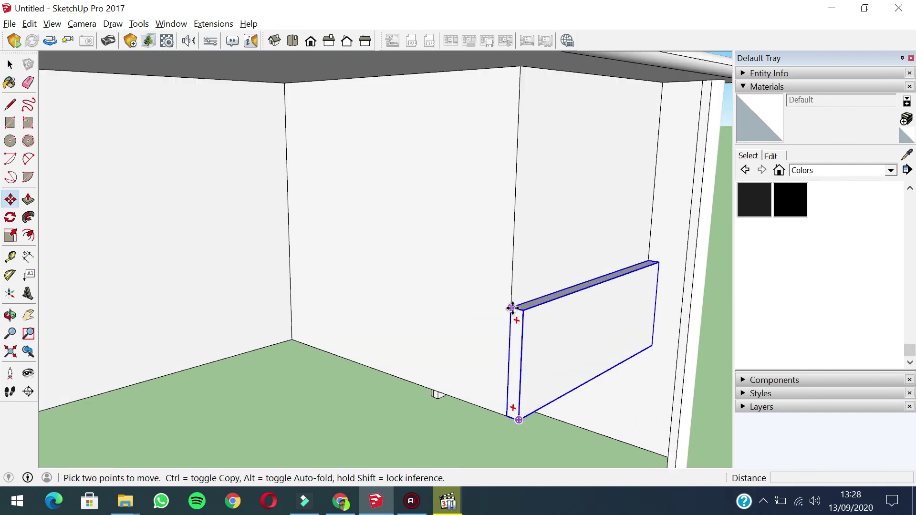
{"action": "left_click", "coordinate": [512, 308]}
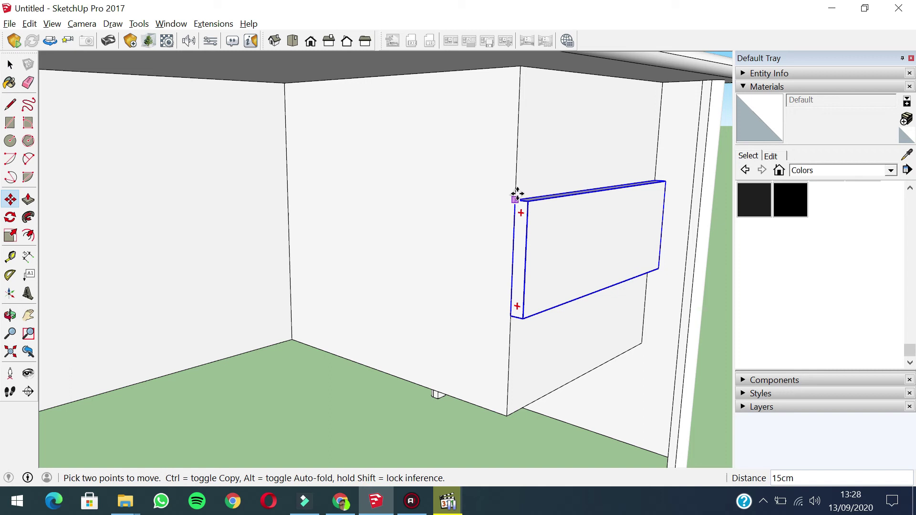
{"action": "key", "text": "ctrl"}
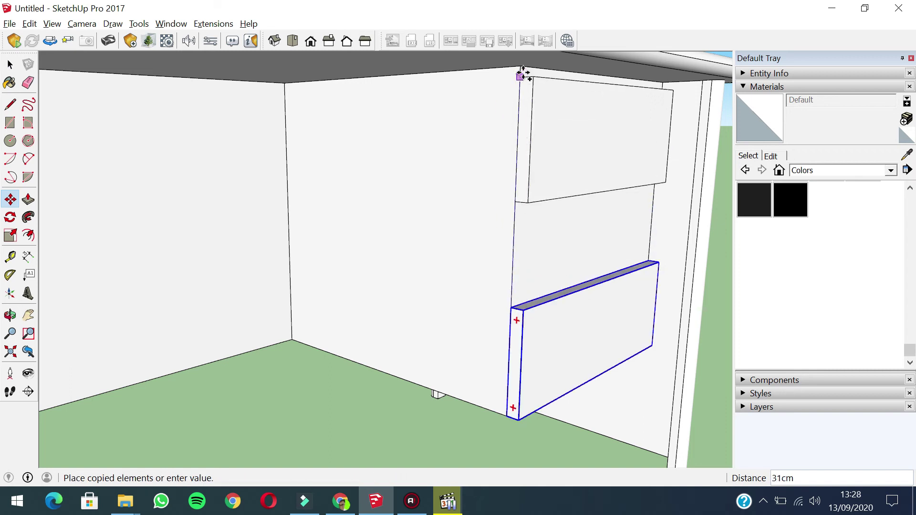
{"action": "left_click", "coordinate": [521, 66]}
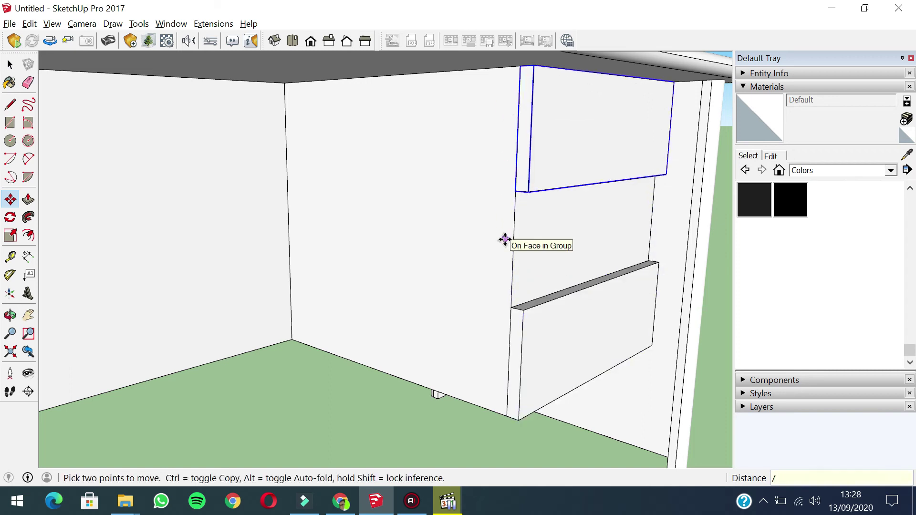
{"action": "key", "text": "Return"}
{"action": "key", "text": "space"}
Step: Open the lowest drawer front component for editing and select its front face
{"action": "scroll", "coordinate": [506, 242], "scroll_direction": "down", "scroll_amount": 5}
{"action": "middle_click_drag", "start_coordinate": [506, 242], "coordinate": [544, 274]}
{"action": "scroll", "coordinate": [503, 257], "scroll_direction": "down", "scroll_amount": 5}
{"action": "scroll", "coordinate": [255, 280], "scroll_direction": "up", "scroll_amount": 2}
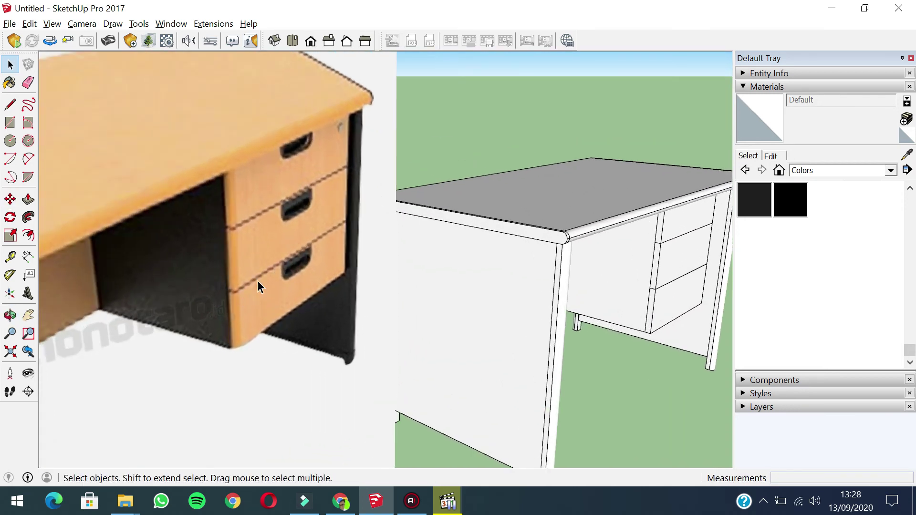
{"action": "scroll", "coordinate": [250, 300], "scroll_direction": "down", "scroll_amount": 3}
{"action": "middle_click_drag", "start_coordinate": [250, 301], "coordinate": [421, 262], "text": "shift"}
{"action": "scroll", "coordinate": [408, 294], "scroll_direction": "up", "scroll_amount": 8}
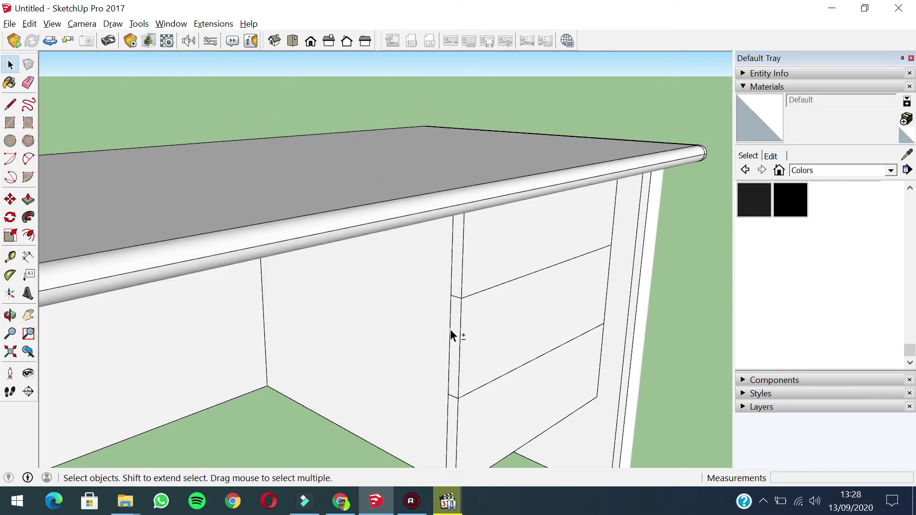
{"action": "scroll", "coordinate": [444, 306], "scroll_direction": "down", "scroll_amount": 2}
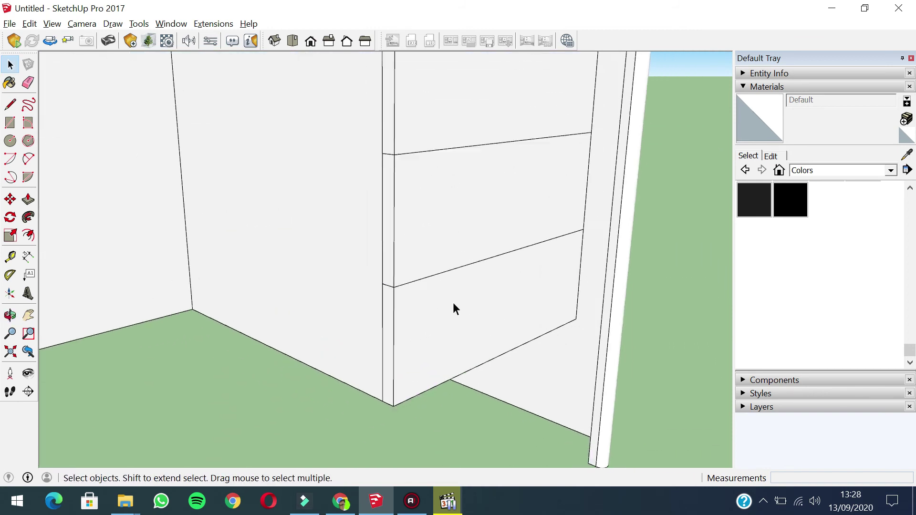
{"action": "double_click", "coordinate": [460, 312]}
{"action": "scroll", "coordinate": [462, 312], "scroll_direction": "down", "scroll_amount": 5}
{"action": "left_click", "coordinate": [470, 317]}
{"action": "scroll", "coordinate": [459, 313], "scroll_direction": "up", "scroll_amount": 4}
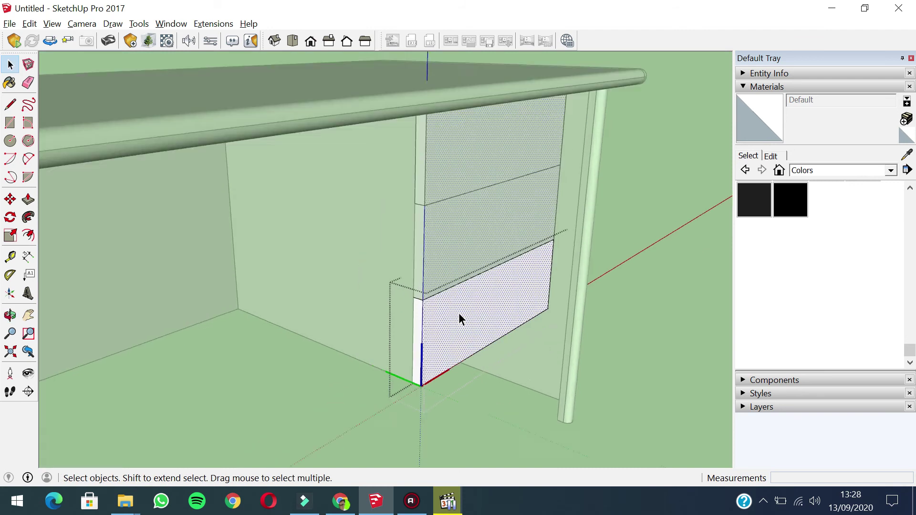
Step: Push the drawer front's top face down 2 cm, and undo the change
{"action": "middle_click_drag", "start_coordinate": [408, 290], "coordinate": [433, 308]}
{"action": "scroll", "coordinate": [458, 306], "scroll_direction": "up", "scroll_amount": 2}
{"action": "middle_click_drag", "start_coordinate": [496, 305], "coordinate": [479, 304]}
{"action": "key", "text": "p"}
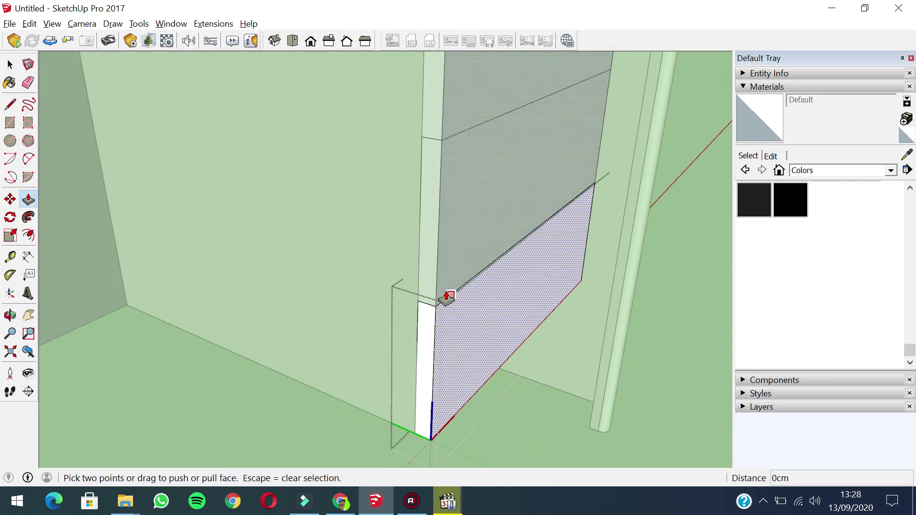
{"action": "left_click", "coordinate": [446, 306]}
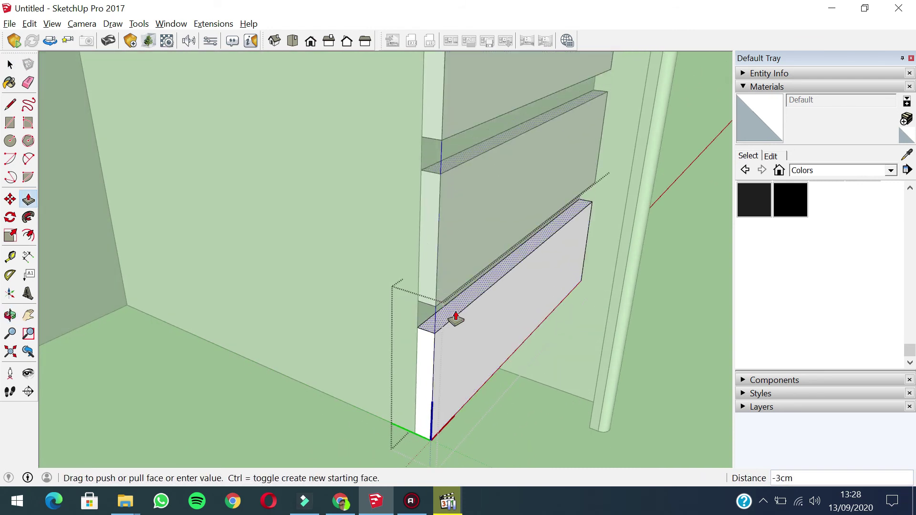
{"action": "left_click", "coordinate": [458, 315]}
{"action": "middle_click_drag", "start_coordinate": [458, 315], "coordinate": [457, 265]}
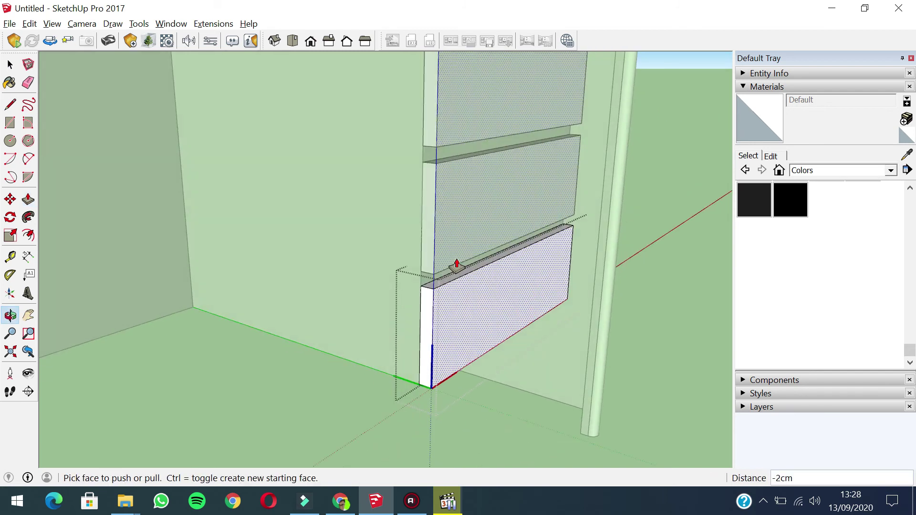
{"action": "middle_click_drag", "start_coordinate": [454, 266], "coordinate": [510, 320]}
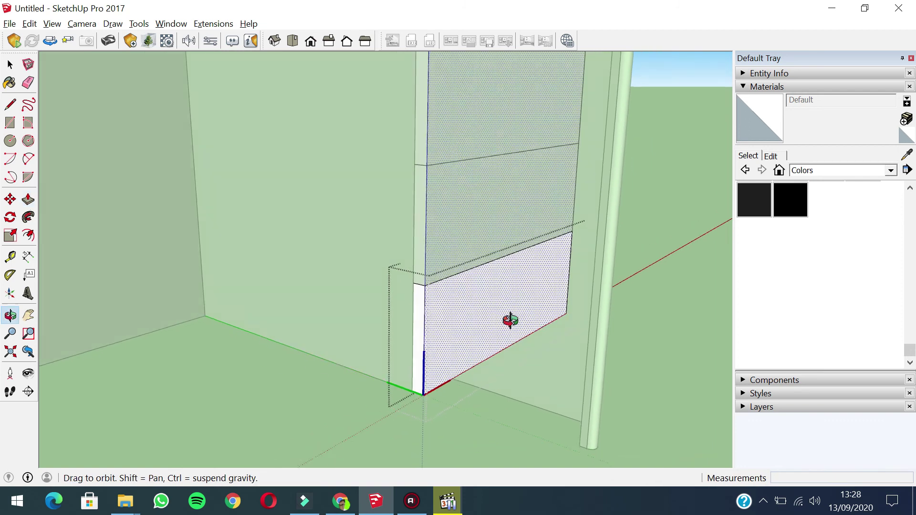
{"action": "scroll", "coordinate": [446, 274], "scroll_direction": "up", "scroll_amount": 4}
{"action": "left_click", "coordinate": [507, 325]}
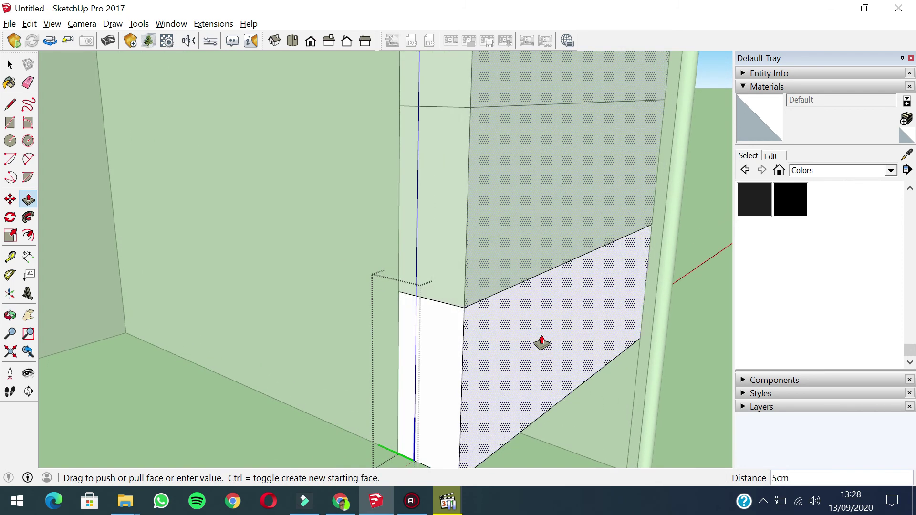
{"action": "key", "text": "Escape"}
{"action": "scroll", "coordinate": [486, 258], "scroll_direction": "down", "scroll_amount": 3}
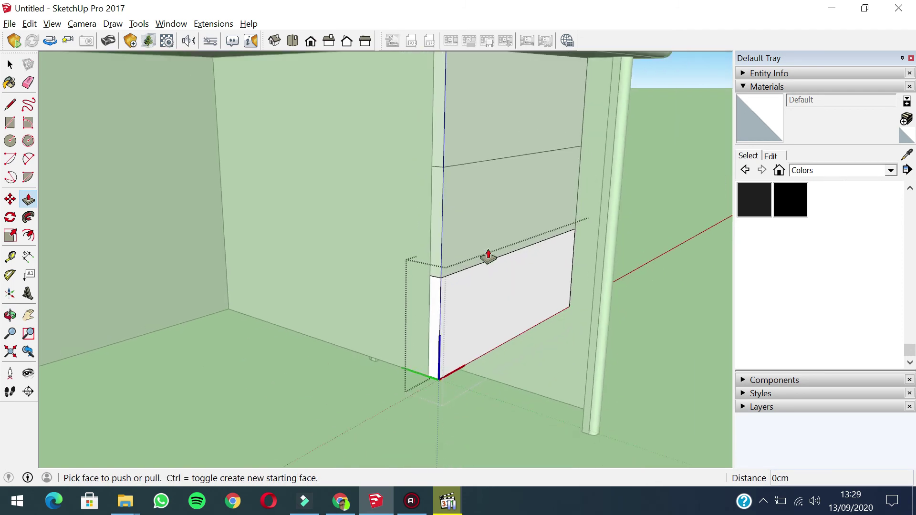
Step: Push the drawer front's top face down 1 cm and pull it partly back up, leaving a narrow gap between the drawers
{"action": "scroll", "coordinate": [485, 313], "scroll_direction": "up", "scroll_amount": 5}
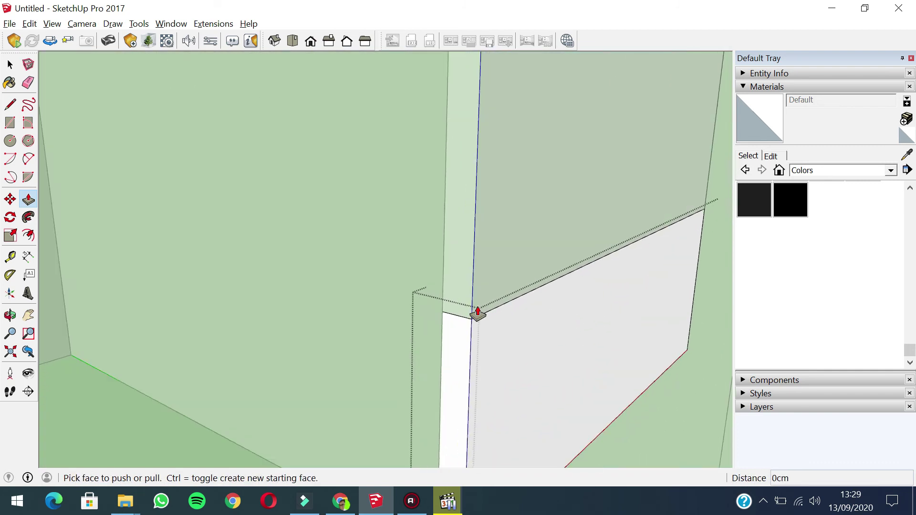
{"action": "left_click", "coordinate": [486, 329]}
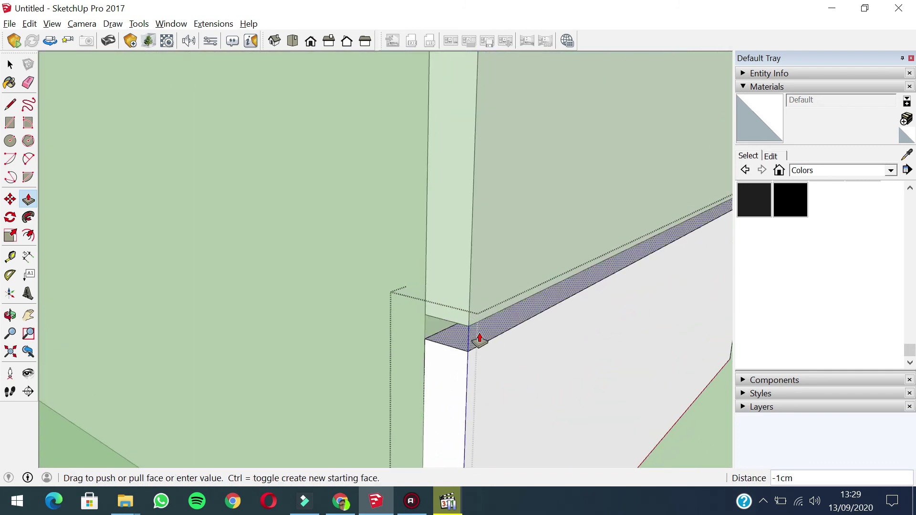
{"action": "left_click", "coordinate": [481, 336]}
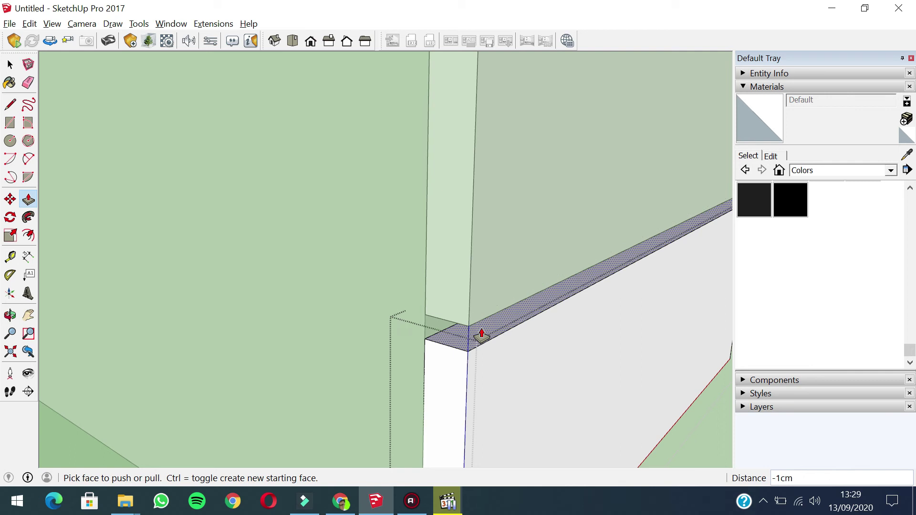
{"action": "left_click", "coordinate": [481, 336]}
{"action": "key", "text": "space"}
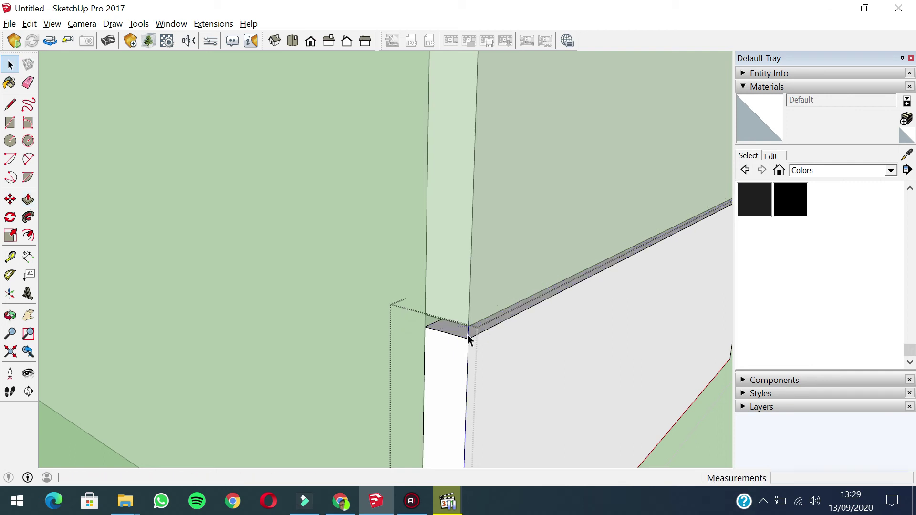
Step: Draw a small handle circle near the upper middle of the lowest drawer's front face, following the reference photo
{"action": "scroll", "coordinate": [466, 337], "scroll_direction": "down", "scroll_amount": 6}
{"action": "middle_click_drag", "start_coordinate": [509, 293], "coordinate": [605, 250]}
{"action": "scroll", "coordinate": [419, 313], "scroll_direction": "down", "scroll_amount": 3}
{"action": "scroll", "coordinate": [314, 254], "scroll_direction": "up", "scroll_amount": 8}
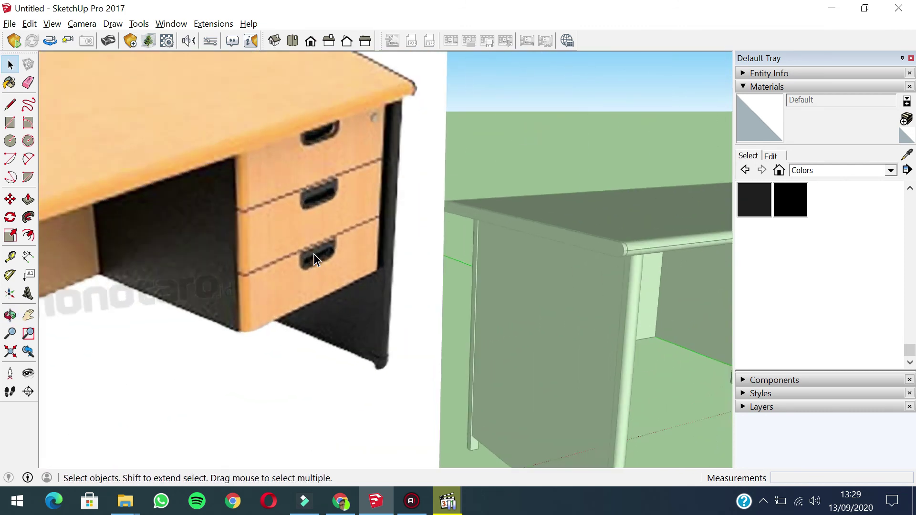
{"action": "scroll", "coordinate": [343, 232], "scroll_direction": "down", "scroll_amount": 6}
{"action": "scroll", "coordinate": [387, 306], "scroll_direction": "up", "scroll_amount": 3}
{"action": "middle_click_drag", "start_coordinate": [440, 257], "coordinate": [349, 191], "text": "shift"}
{"action": "scroll", "coordinate": [437, 296], "scroll_direction": "up", "scroll_amount": 4}
{"action": "scroll", "coordinate": [447, 287], "scroll_direction": "up", "scroll_amount": 4}
{"action": "mouse_move", "coordinate": [458, 303]}
{"action": "middle_mouse_down"}
{"action": "mouse_move", "coordinate": [447, 287]}
{"action": "mouse_move", "coordinate": [407, 290]}
{"action": "mouse_move", "coordinate": [405, 324]}
{"action": "middle_mouse_up"}
{"action": "key", "text": "l"}
{"action": "key", "text": "c"}
{"action": "left_click", "coordinate": [407, 318]}
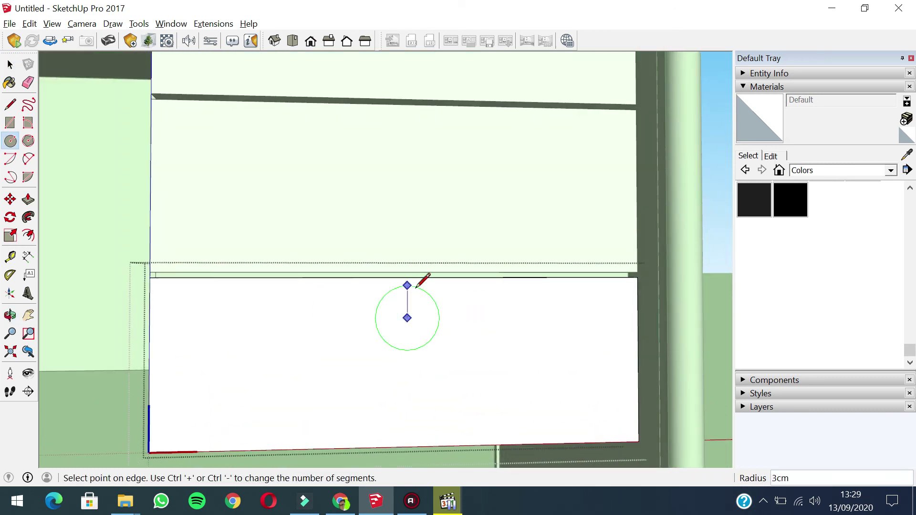
{"action": "left_click", "coordinate": [417, 297]}
{"action": "key", "text": "space"}
{"action": "middle_click_drag", "start_coordinate": [420, 301], "coordinate": [407, 329]}
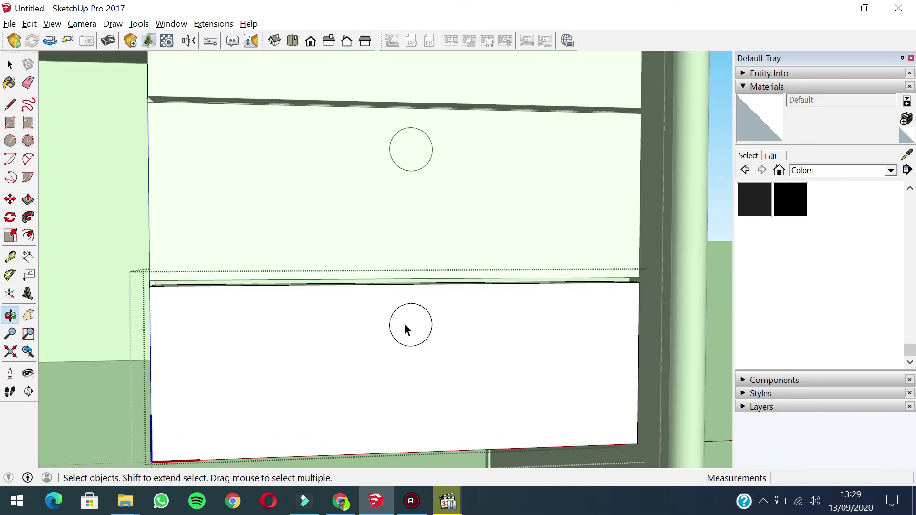
Step: Scale the handle circle horizontally into a wide ellipse
{"action": "left_click", "coordinate": [399, 317]}
{"action": "scroll", "coordinate": [410, 311], "scroll_direction": "down", "scroll_amount": 2}
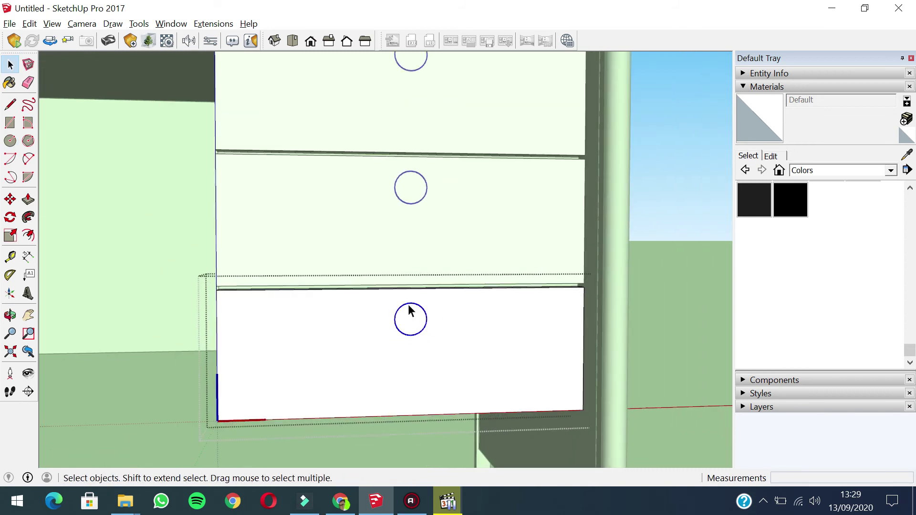
{"action": "middle_click_drag", "start_coordinate": [481, 330], "coordinate": [548, 308], "text": "shift"}
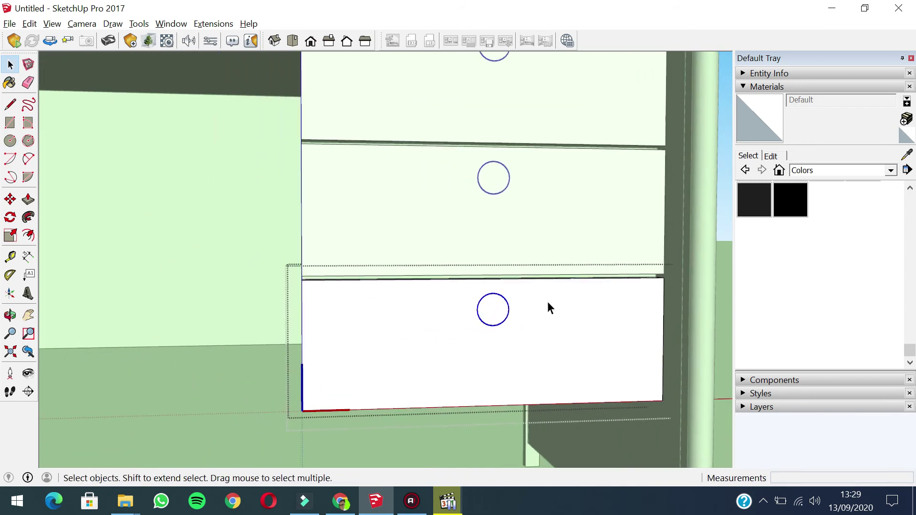
{"action": "key", "text": "s"}
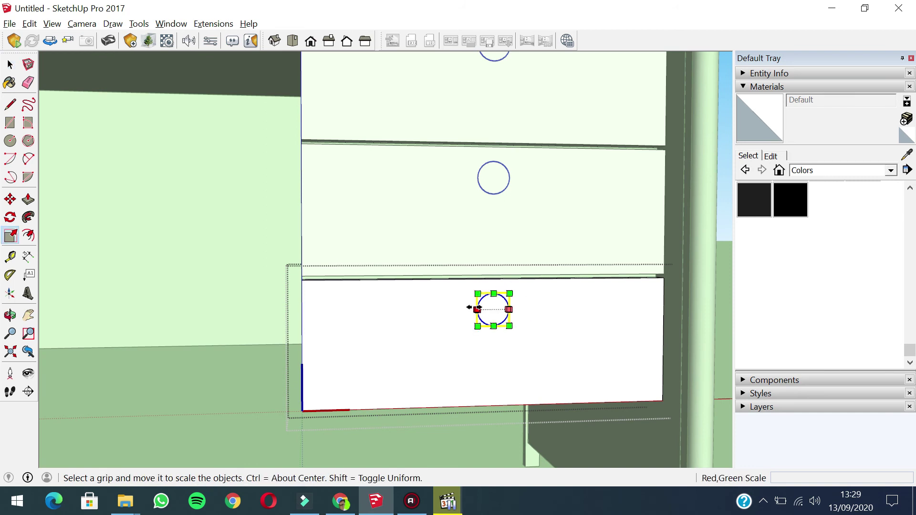
{"action": "left_click_drag", "start_coordinate": [477, 309], "coordinate": [487, 327]}
Step: Push the elliptical handle face 1 cm into the drawer front and finish editing the component
{"action": "middle_click_drag", "start_coordinate": [487, 327], "coordinate": [532, 342]}
{"action": "scroll", "coordinate": [575, 363], "scroll_direction": "up", "scroll_amount": 3}
{"action": "scroll", "coordinate": [575, 364], "scroll_direction": "up", "scroll_amount": 2}
{"action": "key", "text": "p"}
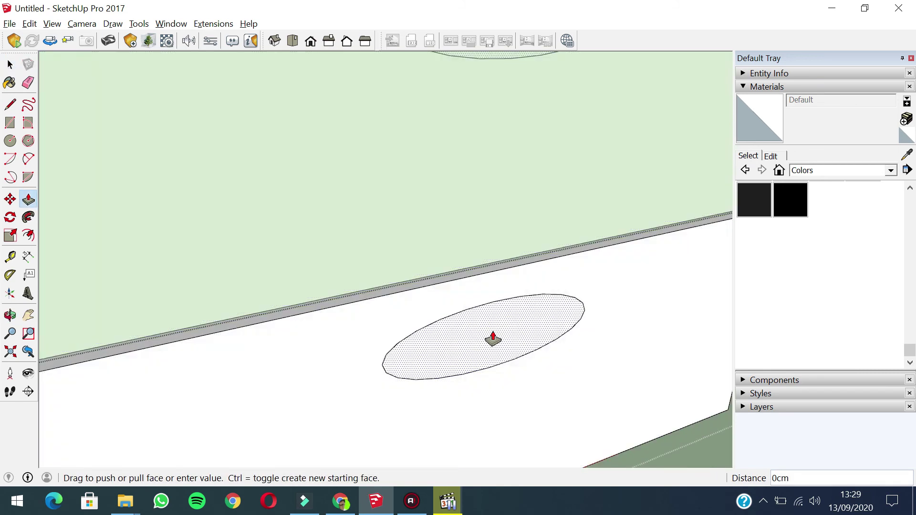
{"action": "double_click", "coordinate": [491, 336]}
{"action": "scroll", "coordinate": [545, 328], "scroll_direction": "down", "scroll_amount": 5}
{"action": "middle_click_drag", "start_coordinate": [546, 258], "coordinate": [542, 276]}
{"action": "double_click", "coordinate": [539, 215]}
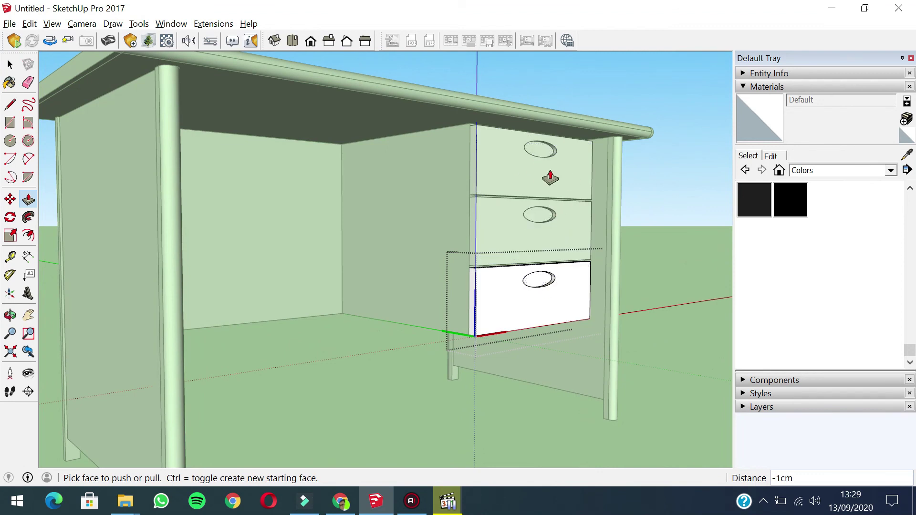
{"action": "mouse_move", "coordinate": [530, 186]}
{"action": "middle_mouse_down"}
{"action": "mouse_move", "coordinate": [547, 227]}
{"action": "mouse_move", "coordinate": [534, 233]}
{"action": "middle_mouse_up"}
{"action": "scroll", "coordinate": [542, 221], "scroll_direction": "down", "scroll_amount": 5}
{"action": "key", "text": "space"}
Step: Compare the modelled desk and its drawers with the reference photo
{"action": "scroll", "coordinate": [538, 239], "scroll_direction": "down", "scroll_amount": 2}
{"action": "scroll", "coordinate": [534, 232], "scroll_direction": "up", "scroll_amount": 2}
{"action": "scroll", "coordinate": [519, 240], "scroll_direction": "down", "scroll_amount": 4}
{"action": "mouse_move", "coordinate": [557, 276]}
{"action": "middle_mouse_down"}
{"action": "mouse_move", "coordinate": [467, 262]}
{"action": "mouse_move", "coordinate": [521, 304]}
{"action": "mouse_move", "coordinate": [624, 303]}
{"action": "middle_mouse_up"}
{"action": "scroll", "coordinate": [624, 303], "scroll_direction": "down", "scroll_amount": 2}
{"action": "scroll", "coordinate": [575, 286], "scroll_direction": "up", "scroll_amount": 2}
{"action": "scroll", "coordinate": [557, 262], "scroll_direction": "up", "scroll_amount": 3}
{"action": "mouse_move", "coordinate": [556, 262]}
{"action": "middle_mouse_down", "text": "shift"}
{"action": "mouse_move", "coordinate": [582, 250]}
{"action": "mouse_move", "coordinate": [579, 297]}
{"action": "mouse_move", "coordinate": [575, 286]}
{"action": "middle_mouse_up", "text": "shift"}
{"action": "scroll", "coordinate": [570, 283], "scroll_direction": "down", "scroll_amount": 3}
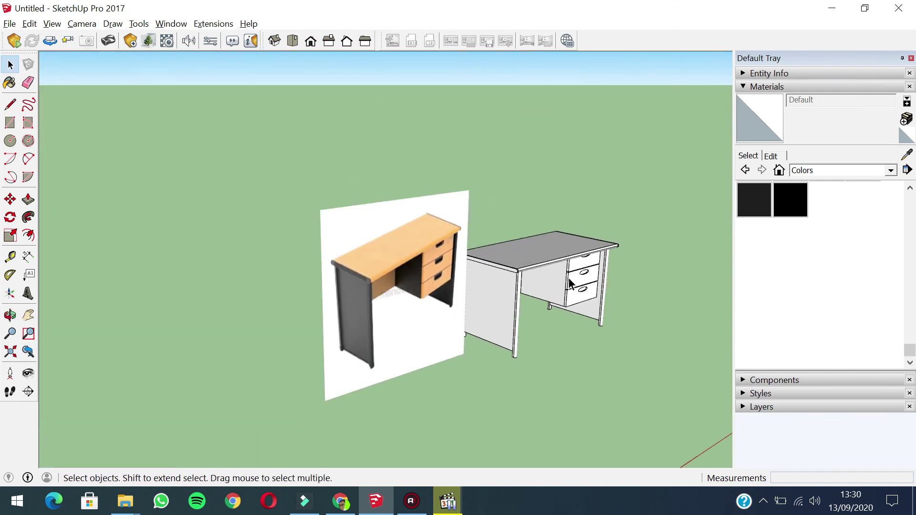
{"action": "scroll", "coordinate": [551, 275], "scroll_direction": "up", "scroll_amount": 3}
{"action": "middle_click_drag", "start_coordinate": [536, 260], "coordinate": [487, 267]}
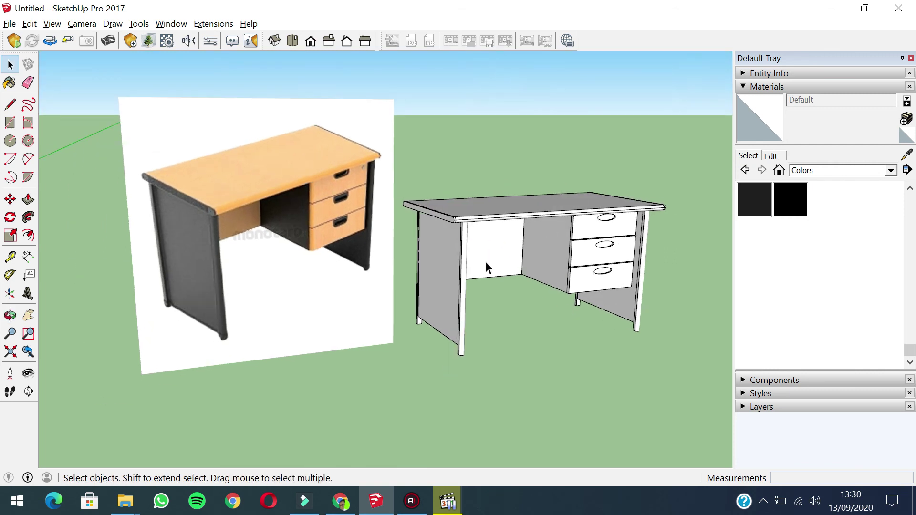
Step: Paint both side panels and the back panel with the dark grey Color M07 from the Colors collection
{"action": "left_click", "coordinate": [812, 171]}
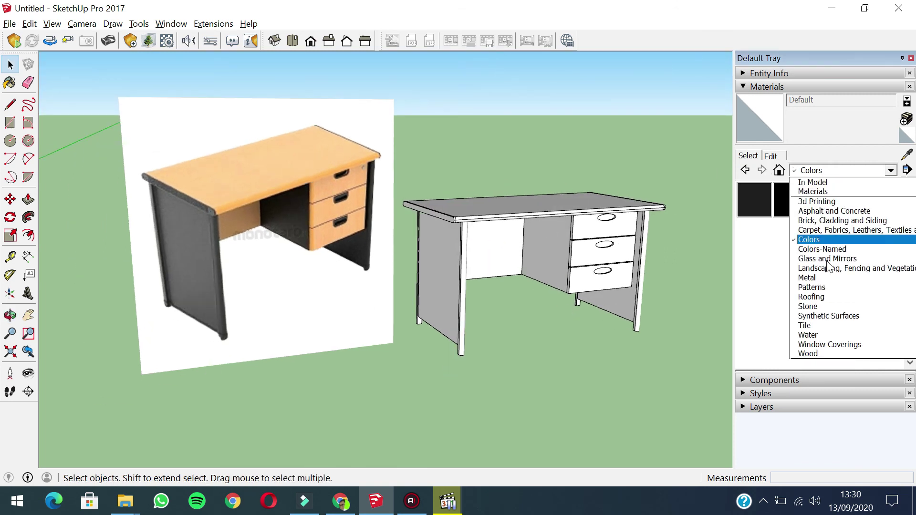
{"action": "left_click", "coordinate": [809, 240]}
{"action": "scroll", "coordinate": [812, 224], "scroll_direction": "up", "scroll_amount": 2}
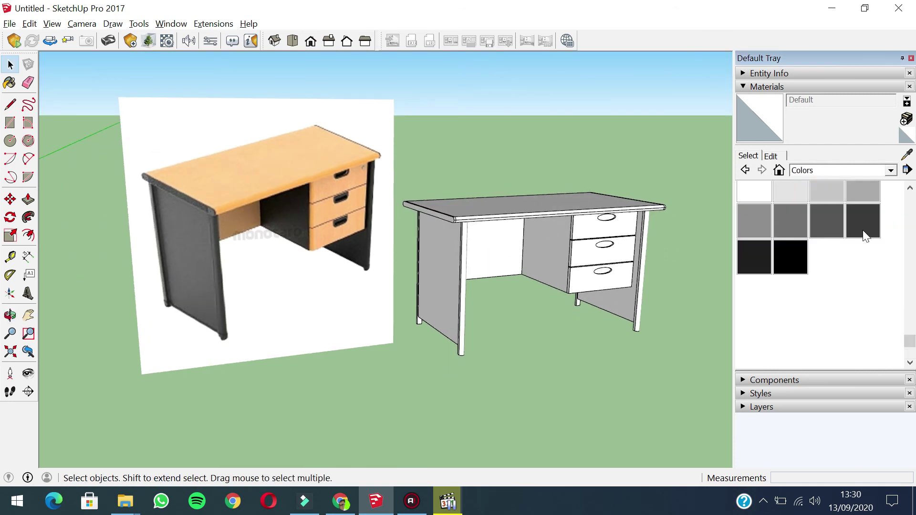
{"action": "left_click", "coordinate": [865, 225]}
{"action": "left_click", "coordinate": [466, 265]}
{"action": "mouse_move", "coordinate": [472, 273]}
{"action": "middle_mouse_down"}
{"action": "mouse_move", "coordinate": [578, 276]}
{"action": "mouse_move", "coordinate": [547, 282]}
{"action": "mouse_move", "coordinate": [423, 262]}
{"action": "mouse_move", "coordinate": [491, 276]}
{"action": "mouse_move", "coordinate": [550, 354]}
{"action": "mouse_move", "coordinate": [597, 332]}
{"action": "middle_mouse_up"}
{"action": "left_click", "coordinate": [497, 260]}
{"action": "left_click", "coordinate": [603, 390]}
{"action": "scroll", "coordinate": [528, 352], "scroll_direction": "down", "scroll_amount": 2}
{"action": "scroll", "coordinate": [349, 245], "scroll_direction": "up", "scroll_amount": 3}
{"action": "middle_click_drag", "start_coordinate": [452, 285], "coordinate": [530, 281]}
{"action": "scroll", "coordinate": [447, 254], "scroll_direction": "up", "scroll_amount": 2}
{"action": "key", "text": "space"}
Step: Select the tabletop group and open it for editing
{"action": "scroll", "coordinate": [461, 266], "scroll_direction": "up", "scroll_amount": 1}
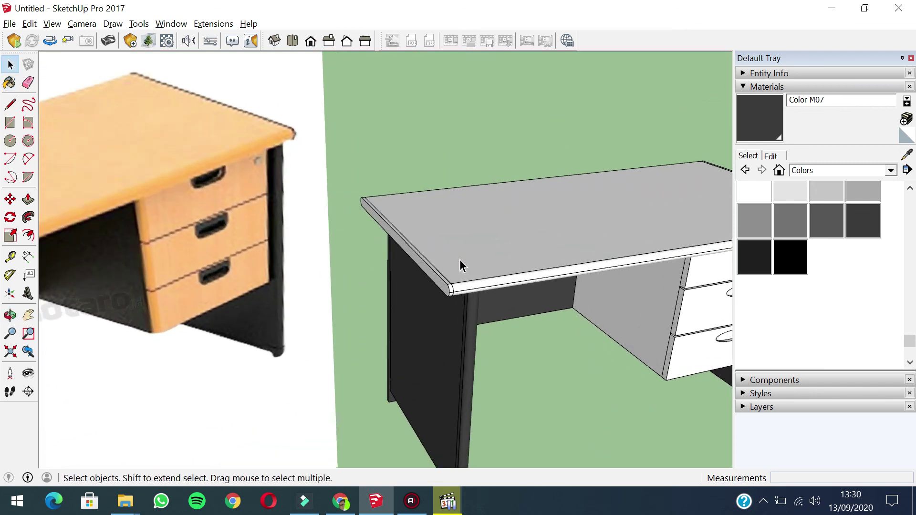
{"action": "left_click", "coordinate": [444, 225]}
{"action": "scroll", "coordinate": [429, 227], "scroll_direction": "down", "scroll_amount": 4}
{"action": "left_click", "coordinate": [515, 321]}
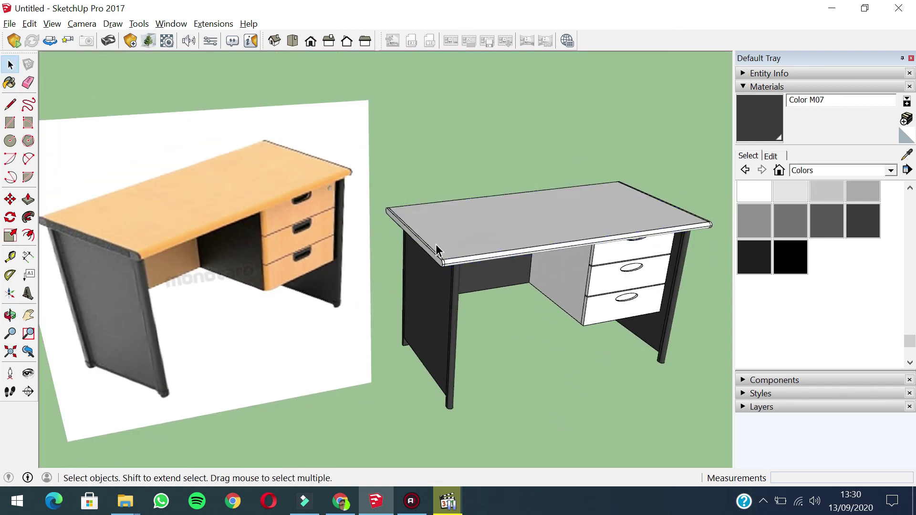
{"action": "scroll", "coordinate": [441, 245], "scroll_direction": "up", "scroll_amount": 5}
{"action": "scroll", "coordinate": [445, 259], "scroll_direction": "down", "scroll_amount": 1}
{"action": "left_click", "coordinate": [443, 253]}
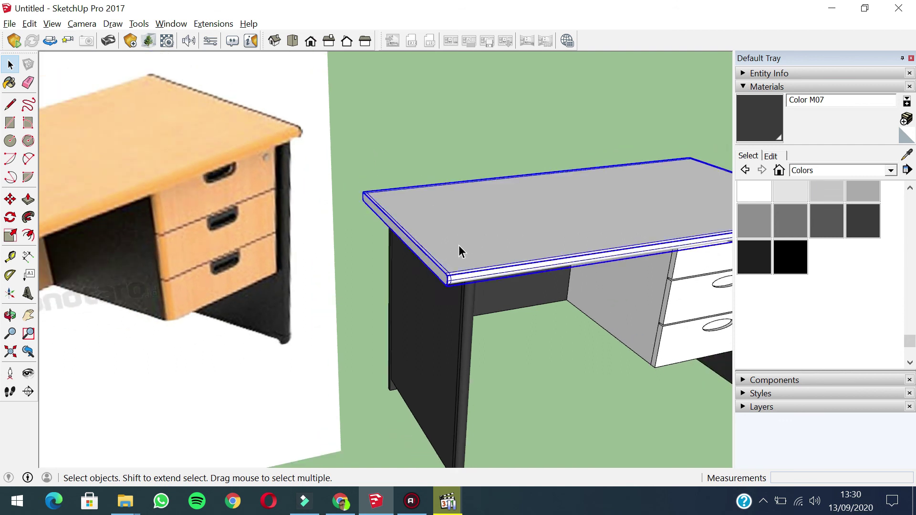
{"action": "scroll", "coordinate": [465, 241], "scroll_direction": "up", "scroll_amount": 2}
{"action": "double_click", "coordinate": [466, 239]}
Step: Paint the rounded edges on the tabletop's two short ends with Color M07
{"action": "key", "text": "b"}
{"action": "scroll", "coordinate": [436, 272], "scroll_direction": "up", "scroll_amount": 1}
{"action": "left_click", "coordinate": [420, 277]}
{"action": "scroll", "coordinate": [278, 293], "scroll_direction": "down", "scroll_amount": 3}
{"action": "mouse_move", "coordinate": [278, 292]}
{"action": "middle_mouse_down"}
{"action": "mouse_move", "coordinate": [217, 252]}
{"action": "mouse_move", "coordinate": [527, 321]}
{"action": "mouse_move", "coordinate": [554, 316]}
{"action": "mouse_move", "coordinate": [660, 258]}
{"action": "mouse_move", "coordinate": [538, 307]}
{"action": "middle_mouse_up"}
{"action": "left_click", "coordinate": [517, 321]}
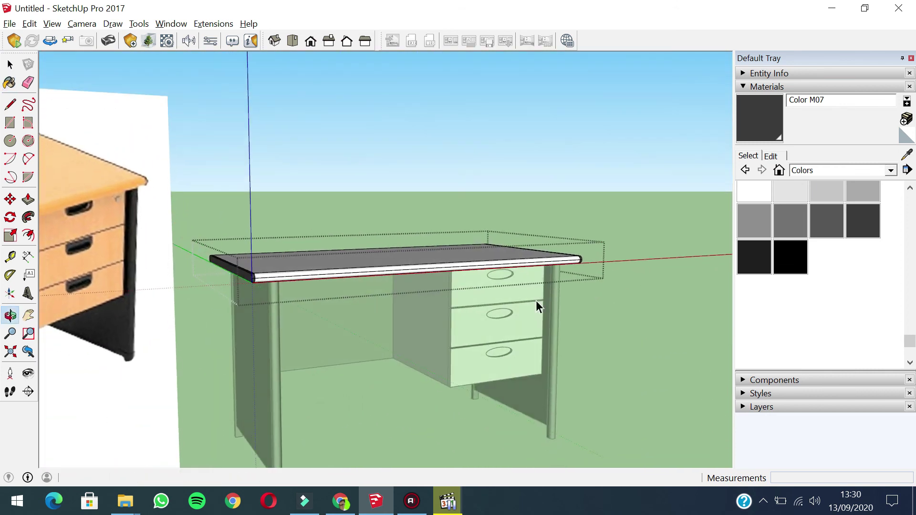
{"action": "key", "text": "space"}
Step: Close the tabletop group and paint the drawer cabinet's body with the dark grey Color M07
{"action": "left_click", "coordinate": [450, 306]}
{"action": "middle_click_drag", "start_coordinate": [450, 307], "coordinate": [440, 329]}
{"action": "key", "text": "b"}
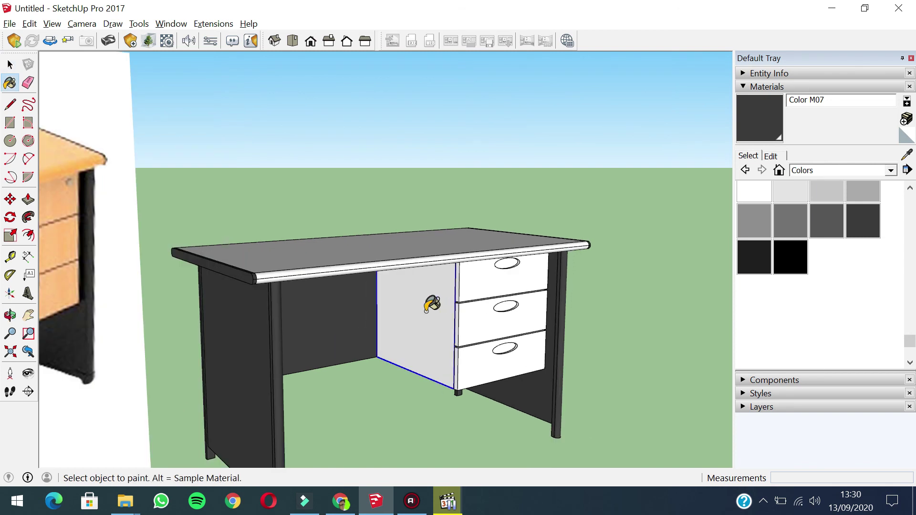
{"action": "left_click", "coordinate": [430, 305]}
{"action": "scroll", "coordinate": [460, 307], "scroll_direction": "down", "scroll_amount": 3}
{"action": "key", "text": "space"}
{"action": "scroll", "coordinate": [511, 399], "scroll_direction": "down", "scroll_amount": 2}
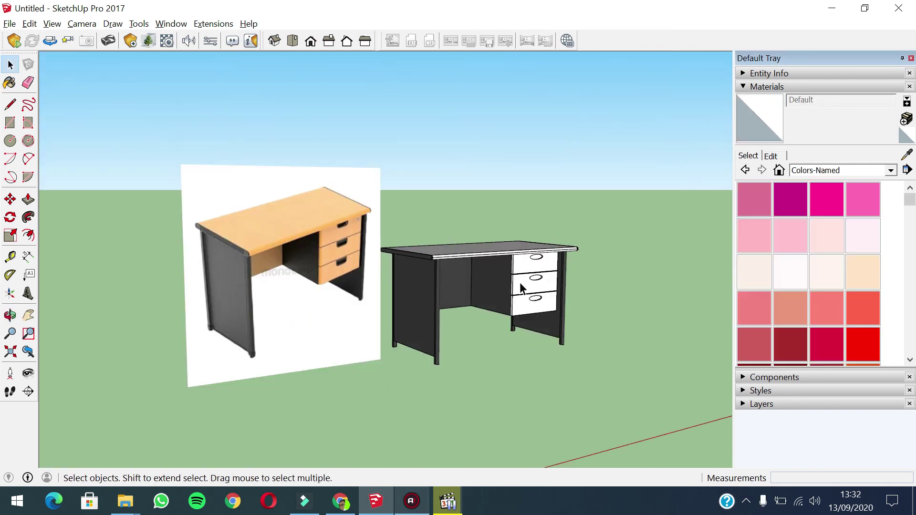
Step: Paint the tabletop and the three drawer fronts with 0037_SandyBrown from the Colors-Named collection
{"action": "middle_click_drag", "start_coordinate": [520, 283], "coordinate": [415, 282]}
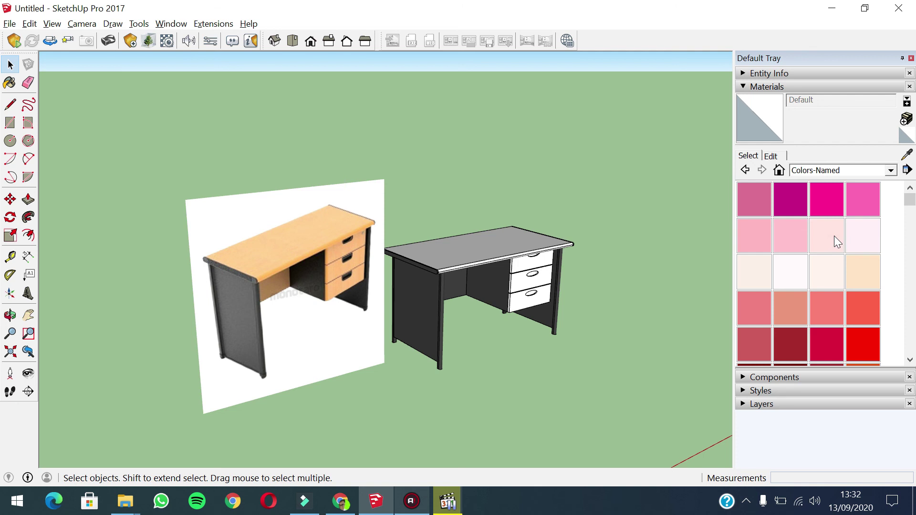
{"action": "scroll", "coordinate": [831, 241], "scroll_direction": "down", "scroll_amount": 5}
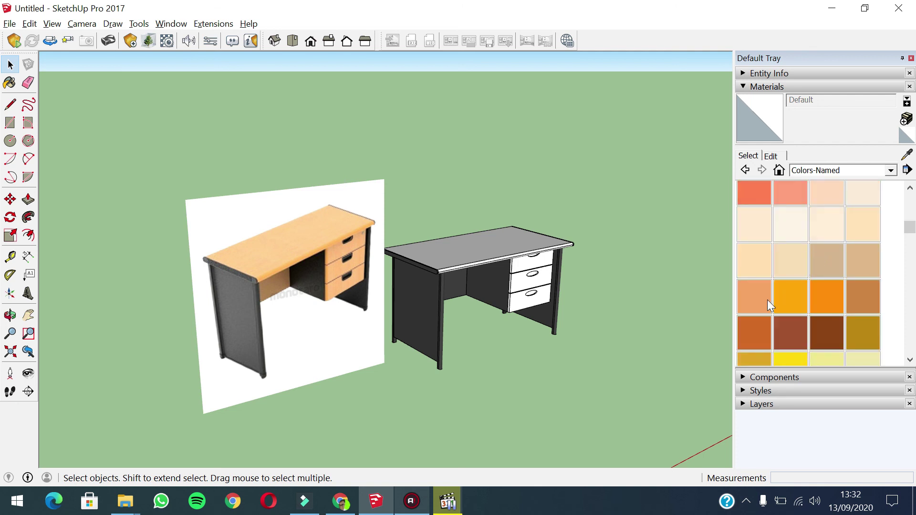
{"action": "left_click", "coordinate": [759, 299]}
{"action": "left_click", "coordinate": [526, 260]}
{"action": "scroll", "coordinate": [526, 261], "scroll_direction": "up", "scroll_amount": 1}
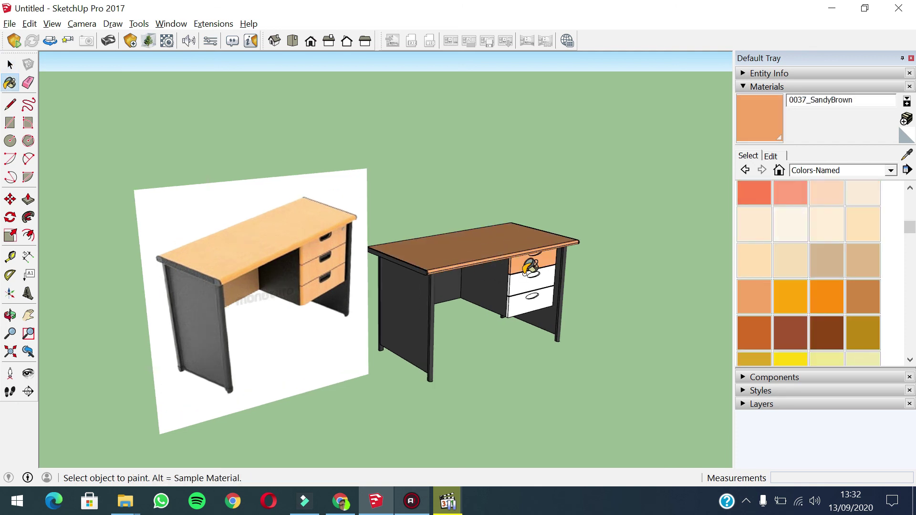
{"action": "left_click", "coordinate": [533, 294]}
{"action": "mouse_move", "coordinate": [532, 294]}
{"action": "middle_mouse_down"}
{"action": "mouse_move", "coordinate": [460, 342]}
{"action": "mouse_move", "coordinate": [497, 321]}
{"action": "mouse_move", "coordinate": [482, 275]}
{"action": "mouse_move", "coordinate": [532, 299]}
{"action": "mouse_move", "coordinate": [531, 272]}
{"action": "middle_mouse_up"}
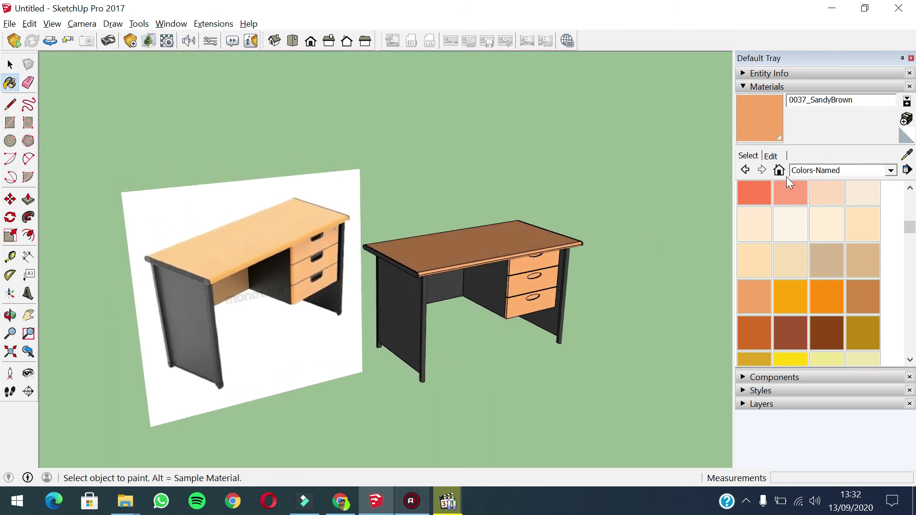
Step: Adjust the 0037_SandyBrown material on the color wheel to a lighter, yellower wood tone like the reference photo
{"action": "left_click", "coordinate": [770, 156]}
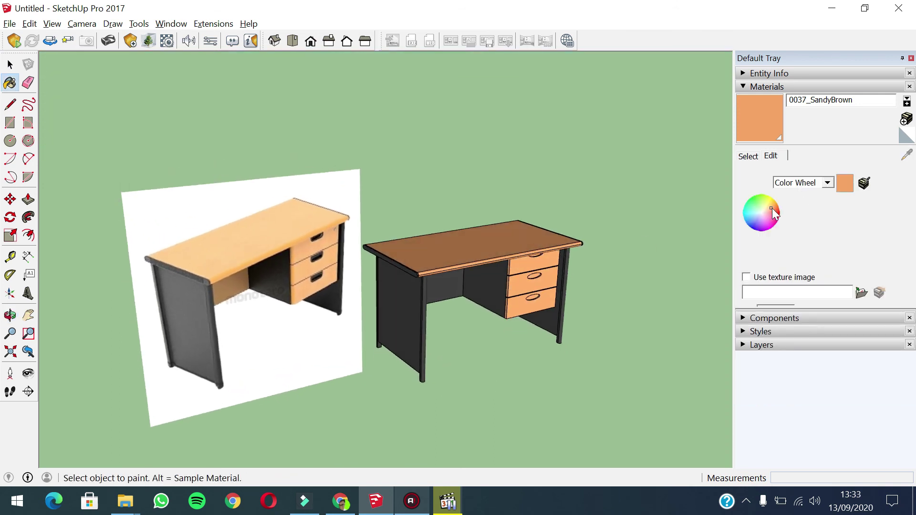
{"action": "left_click", "coordinate": [816, 200]}
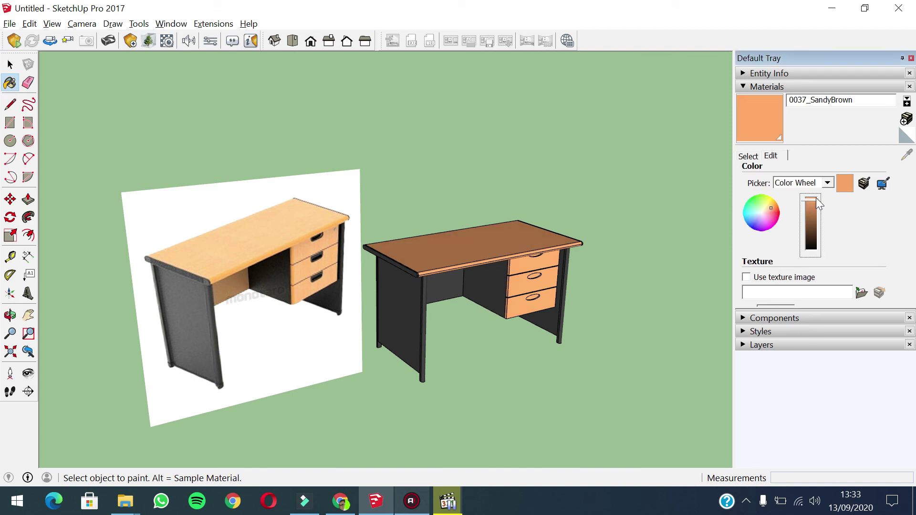
{"action": "middle_click_drag", "start_coordinate": [414, 279], "coordinate": [441, 318]}
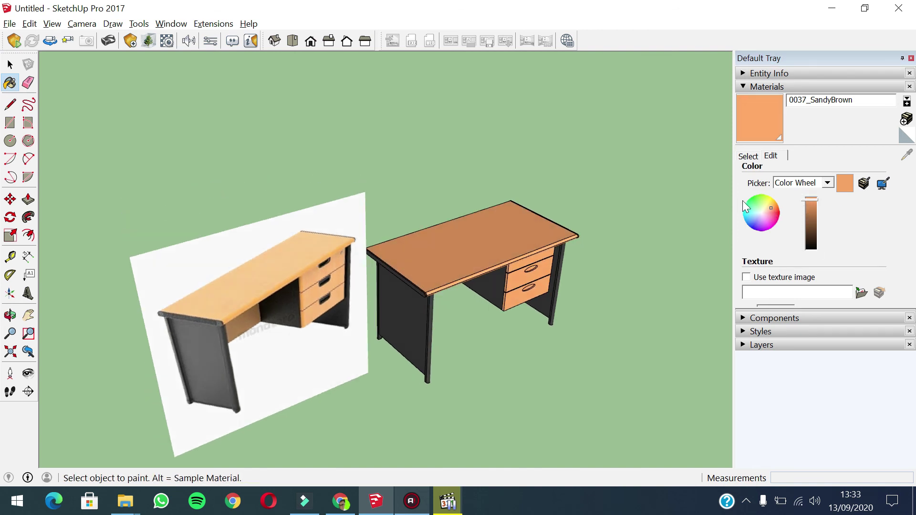
{"action": "left_click", "coordinate": [769, 207]}
{"action": "mouse_move", "coordinate": [378, 317]}
{"action": "middle_mouse_down"}
{"action": "mouse_move", "coordinate": [350, 221]}
{"action": "mouse_move", "coordinate": [359, 215]}
{"action": "middle_mouse_up"}
{"action": "middle_click_drag", "start_coordinate": [405, 258], "coordinate": [501, 287]}
Step: Open the middle drawer for editing and select the recessed face of its oval handle
{"action": "scroll", "coordinate": [525, 300], "scroll_direction": "up", "scroll_amount": 5}
{"action": "key", "text": "space"}
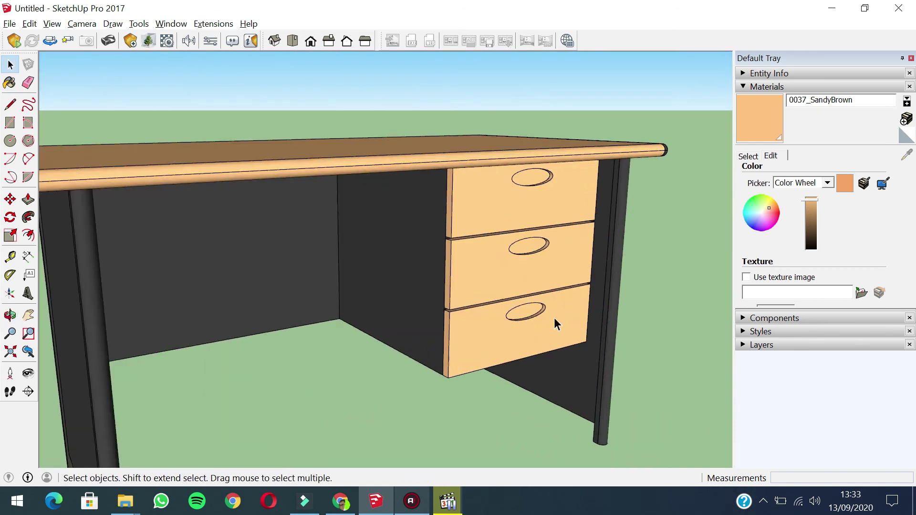
{"action": "scroll", "coordinate": [544, 300], "scroll_direction": "down", "scroll_amount": 5}
{"action": "scroll", "coordinate": [527, 282], "scroll_direction": "up", "scroll_amount": 6}
{"action": "double_click", "coordinate": [540, 251]}
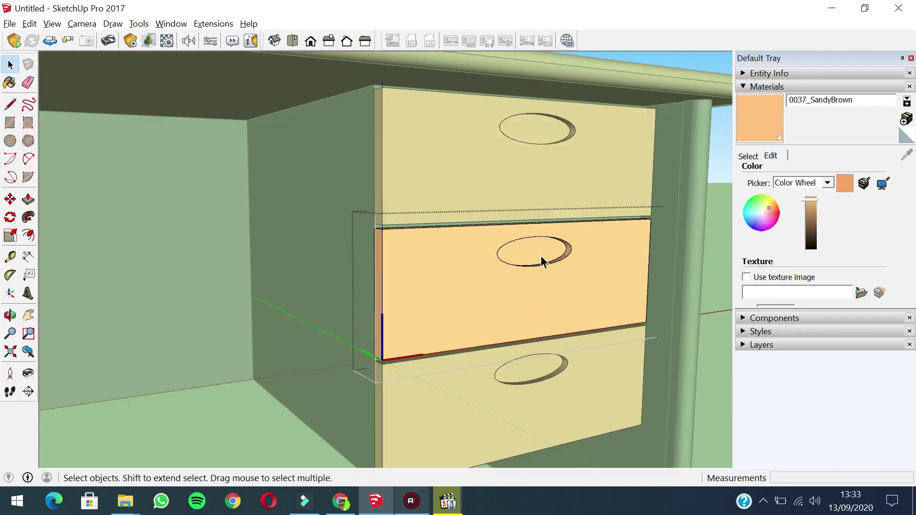
{"action": "scroll", "coordinate": [532, 277], "scroll_direction": "down", "scroll_amount": 5}
{"action": "scroll", "coordinate": [527, 264], "scroll_direction": "up", "scroll_amount": 3}
{"action": "left_click", "coordinate": [529, 260]}
{"action": "scroll", "coordinate": [589, 248], "scroll_direction": "up", "scroll_amount": 3}
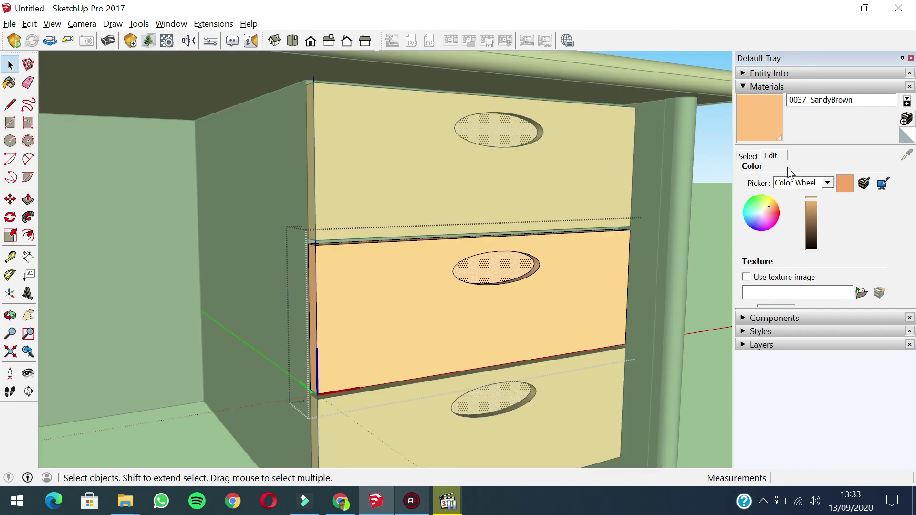
Step: Paint the oval handle recess and its inner rim with 0136_Charcoal from Colors-Named, and close the drawer component
{"action": "left_click", "coordinate": [748, 156]}
{"action": "scroll", "coordinate": [827, 249], "scroll_direction": "down", "scroll_amount": 5}
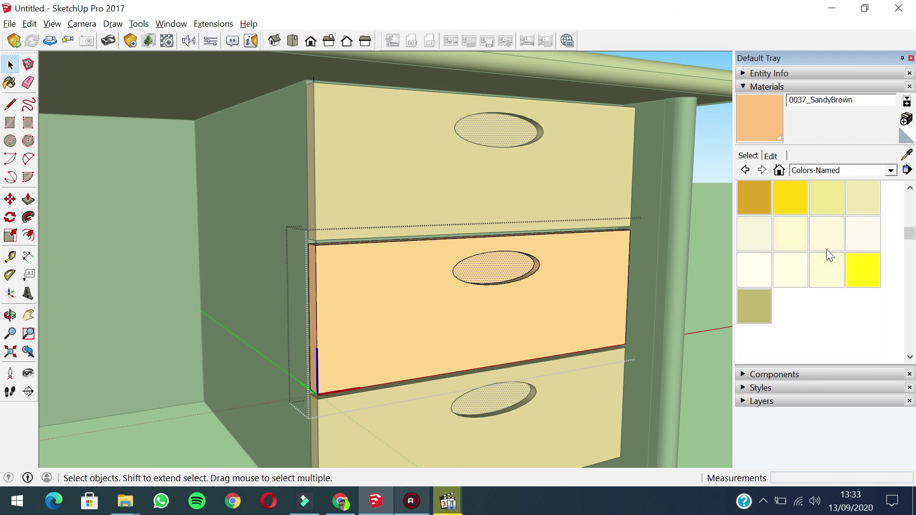
{"action": "scroll", "coordinate": [828, 248], "scroll_direction": "down", "scroll_amount": 5}
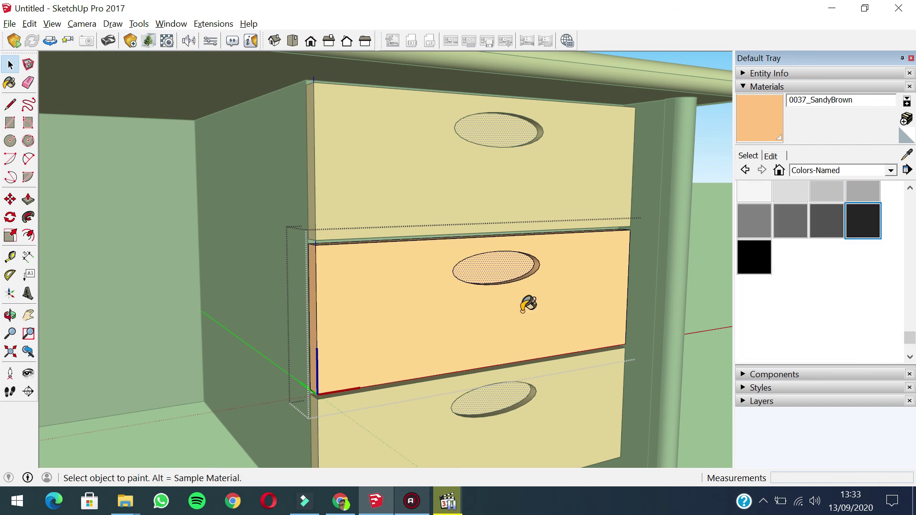
{"action": "scroll", "coordinate": [515, 259], "scroll_direction": "up", "scroll_amount": 3}
{"action": "scroll", "coordinate": [525, 256], "scroll_direction": "down", "scroll_amount": 2}
{"action": "scroll", "coordinate": [530, 256], "scroll_direction": "up", "scroll_amount": 2}
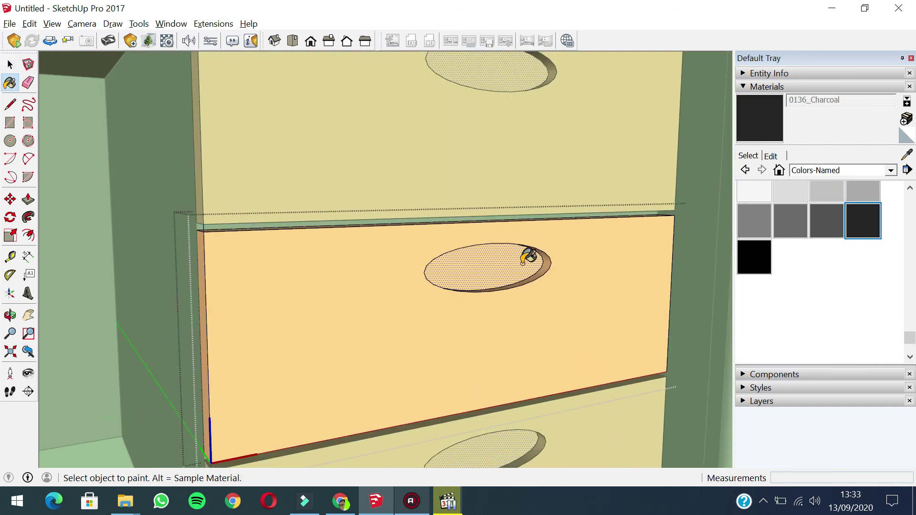
{"action": "left_click", "coordinate": [528, 253]}
{"action": "scroll", "coordinate": [547, 105], "scroll_direction": "down", "scroll_amount": 4}
{"action": "scroll", "coordinate": [557, 204], "scroll_direction": "up", "scroll_amount": 4}
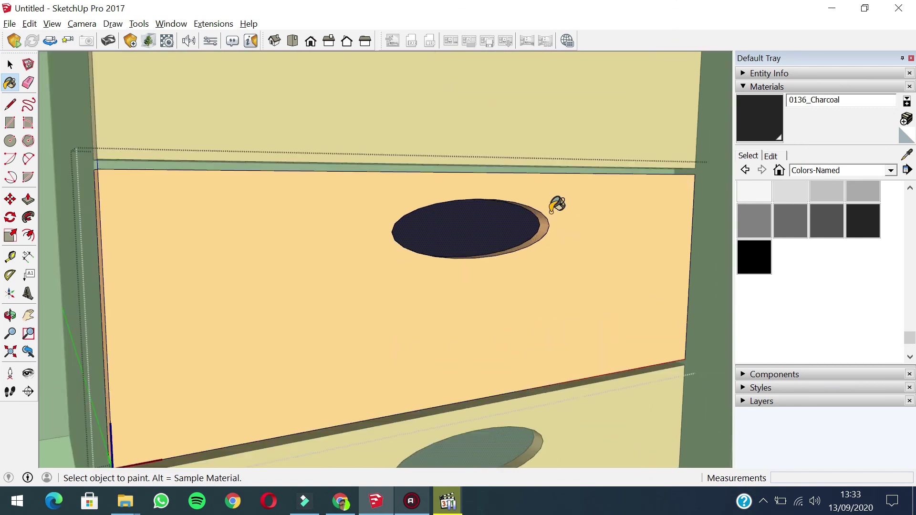
{"action": "scroll", "coordinate": [544, 221], "scroll_direction": "up", "scroll_amount": 1}
{"action": "scroll", "coordinate": [543, 222], "scroll_direction": "down", "scroll_amount": 5}
{"action": "key", "text": "space"}
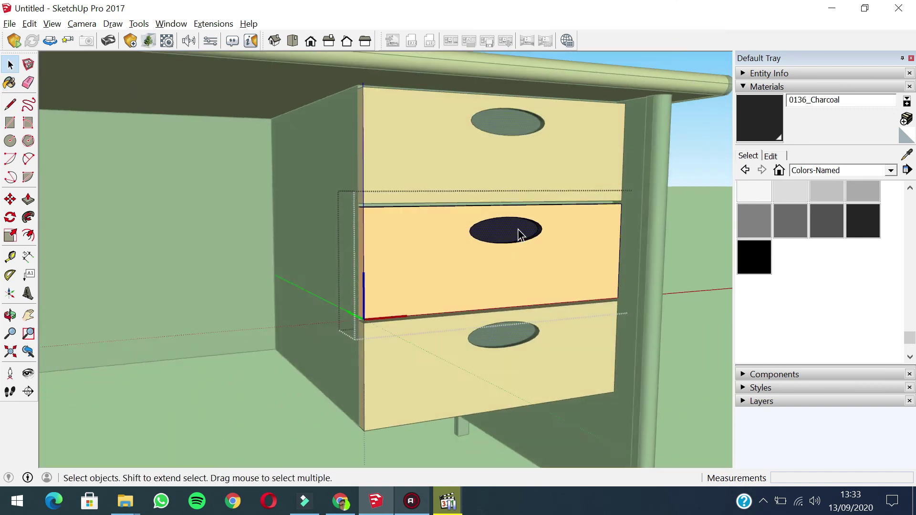
{"action": "scroll", "coordinate": [506, 246], "scroll_direction": "down", "scroll_amount": 6}
{"action": "middle_click_drag", "start_coordinate": [478, 259], "coordinate": [527, 224]}
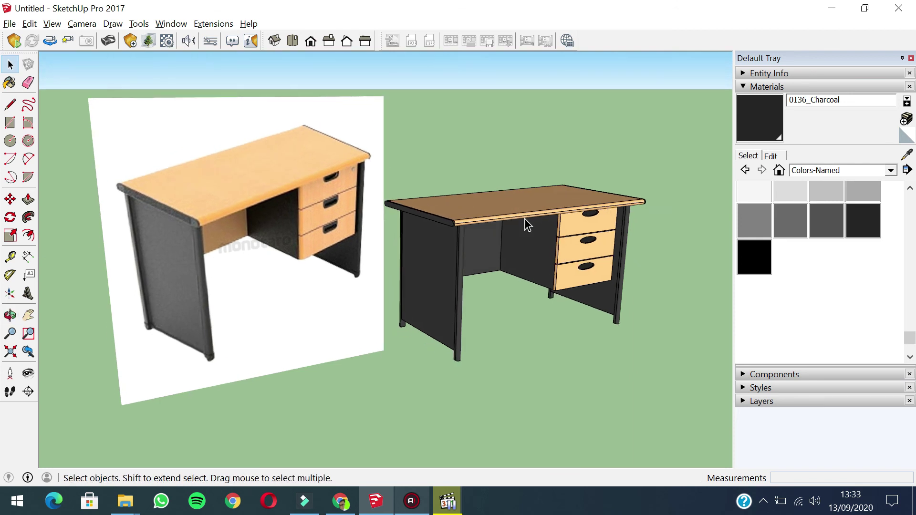